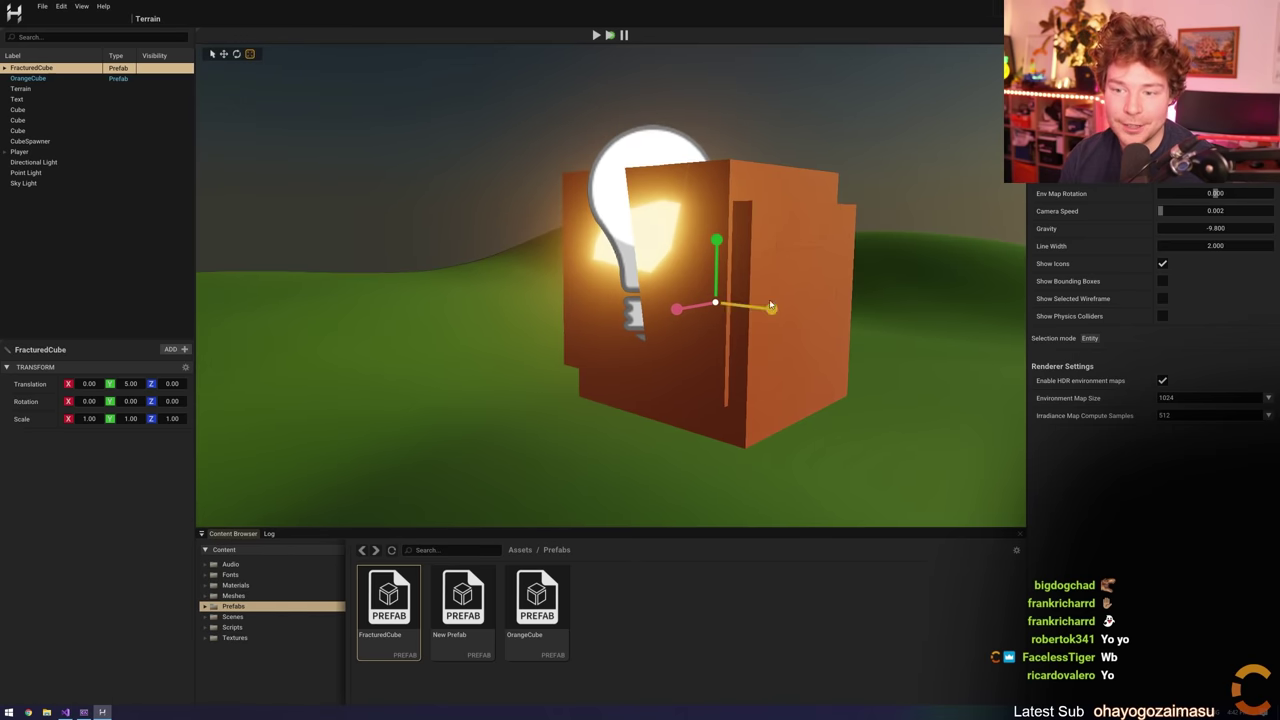
Add a 3D cube to the scene and set its Y translation to 5
key("d")
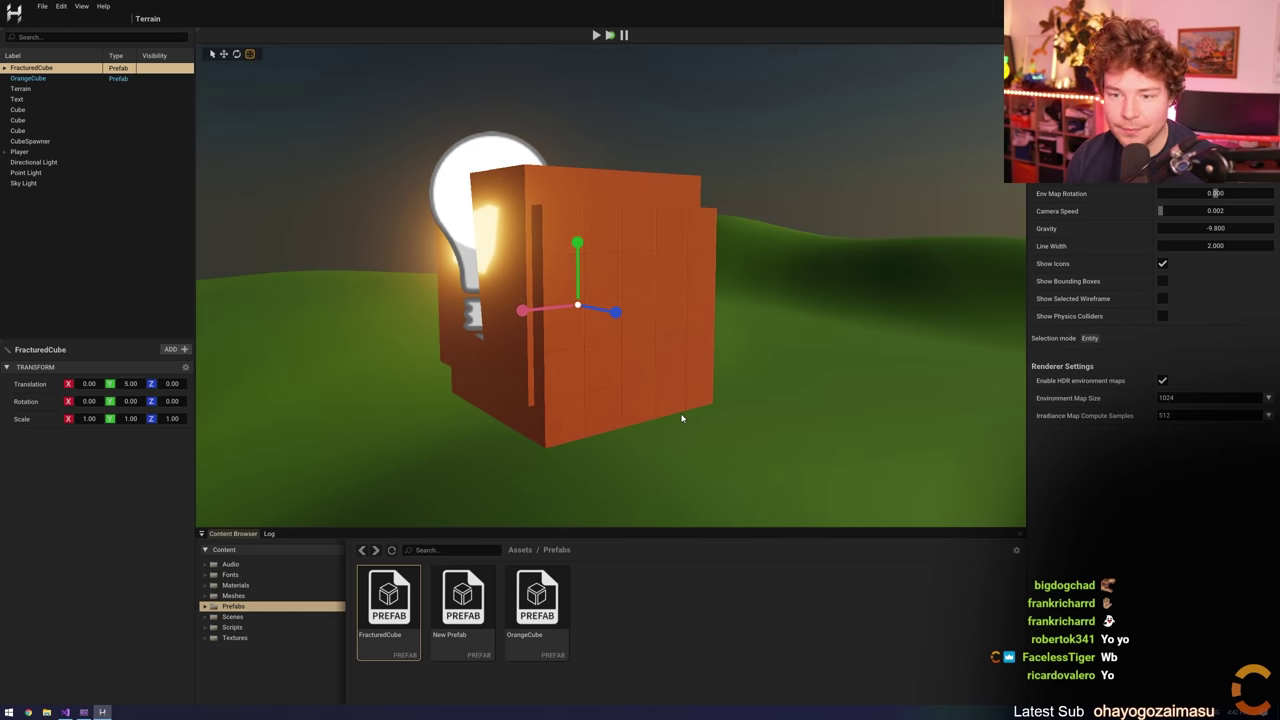
left_click(648, 413)
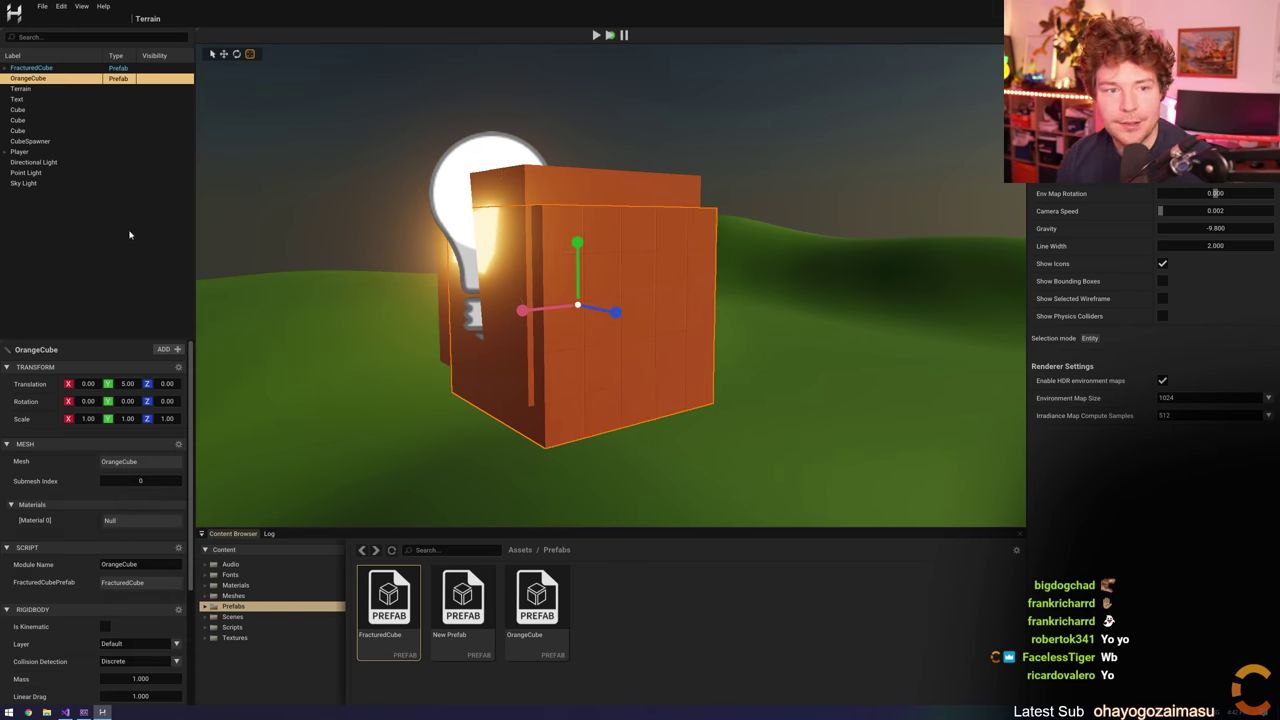
mouse_move(150, 238)
mouse_move(197, 270)
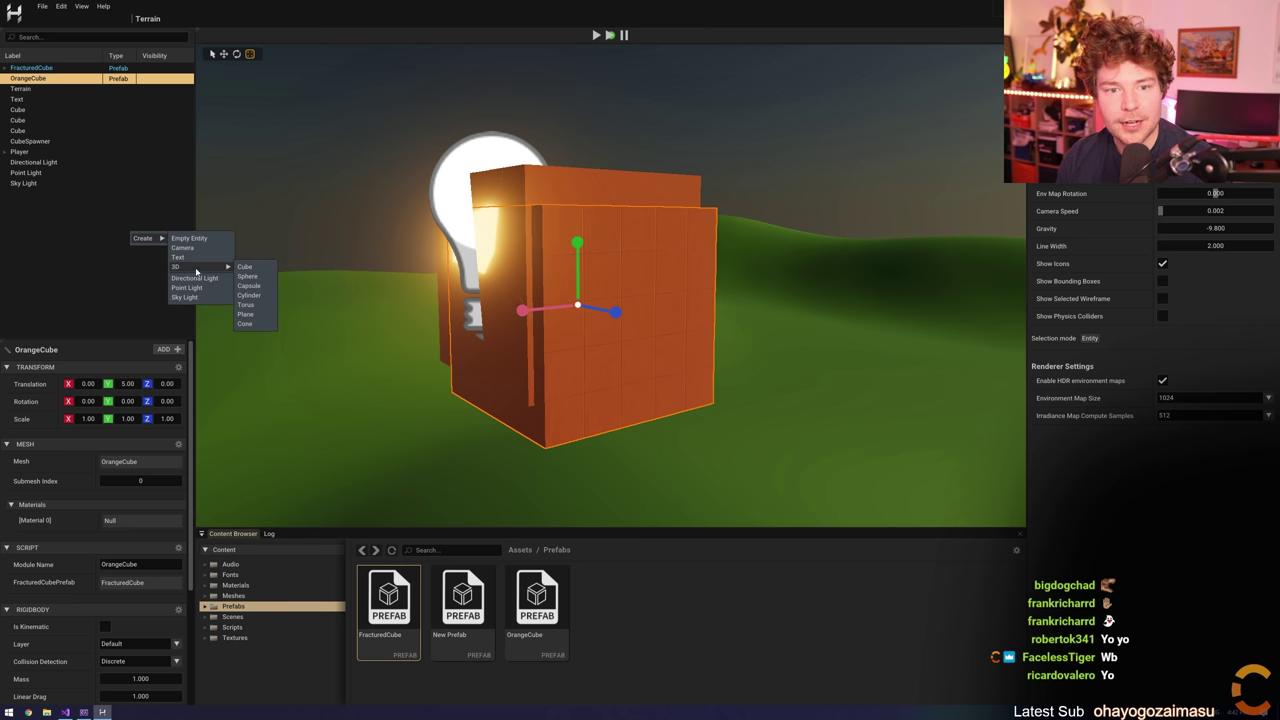
left_click(245, 268)
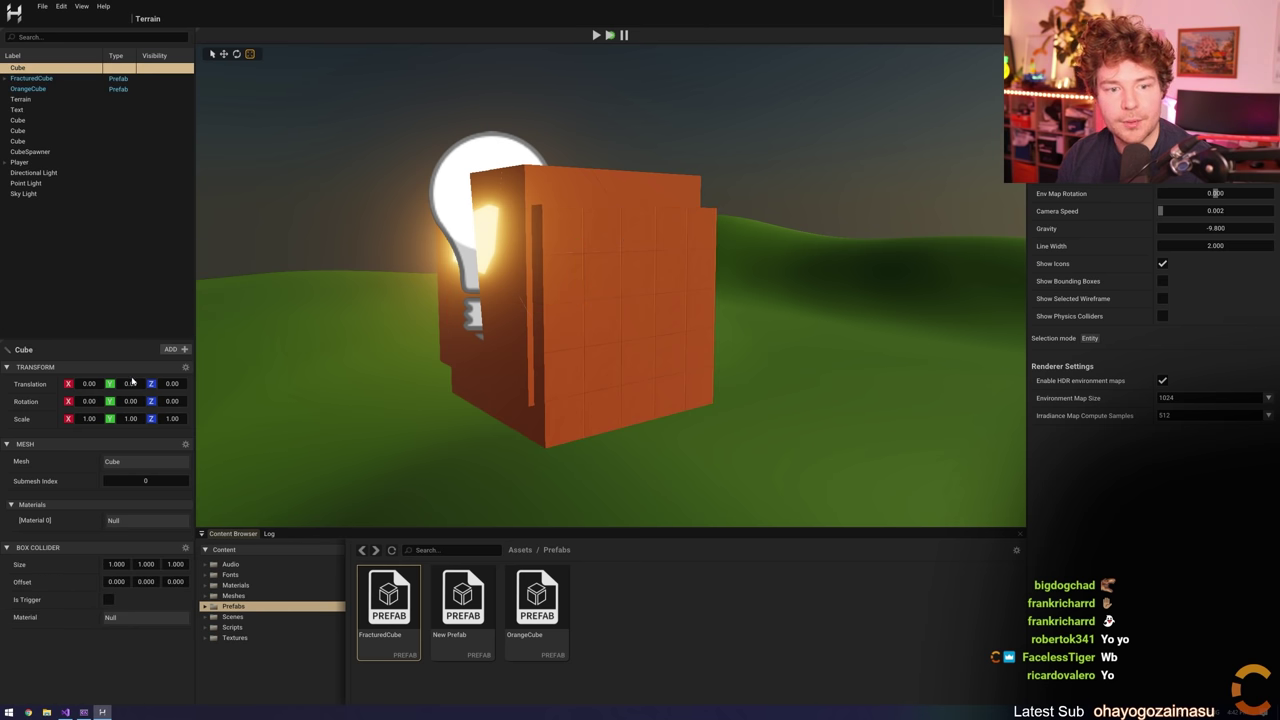
type("5")
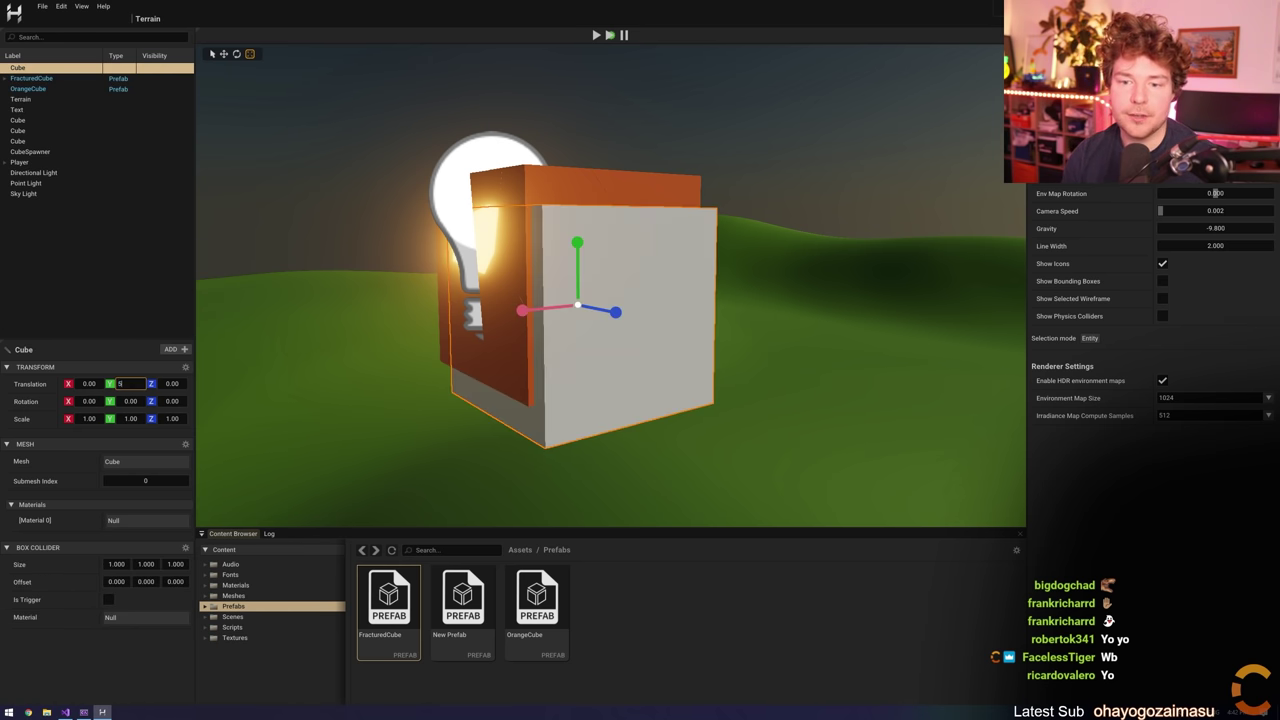
Move the new cube along its Z axis until it stands beside the orange cubes
key("a")
right_click_drag(593, 373, 620, 344)
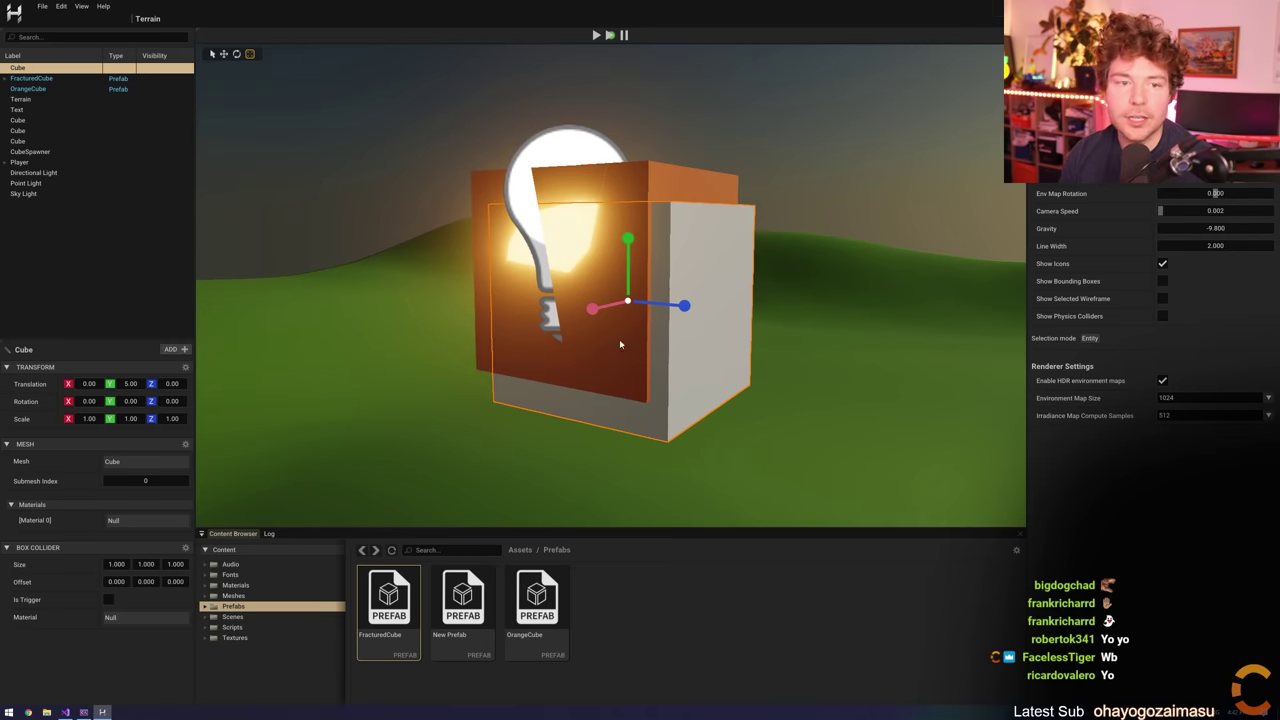
left_click_drag(665, 314, 1040, 335)
key("w")
right_click_drag(1000, 335, 1000, 335)
key("s")
Select the OrangeCube and a piece of the FracturedCube to compare how the two overlap
left_click(709, 306)
left_click(767, 342)
left_click(690, 363)
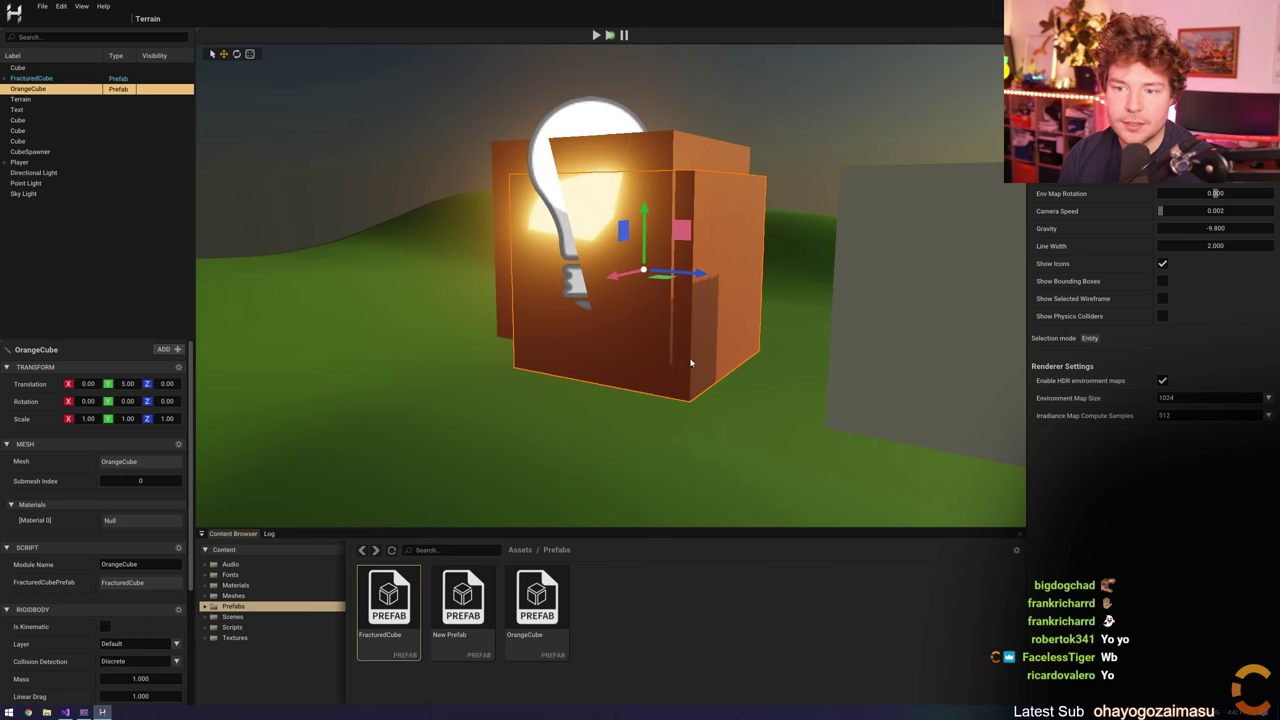
left_click(496, 178)
right_click_drag(524, 180, 591, 331)
key("a")
key("w")
Run the scene to watch the orange cubes fracture, and stop the simulation
left_click(596, 35)
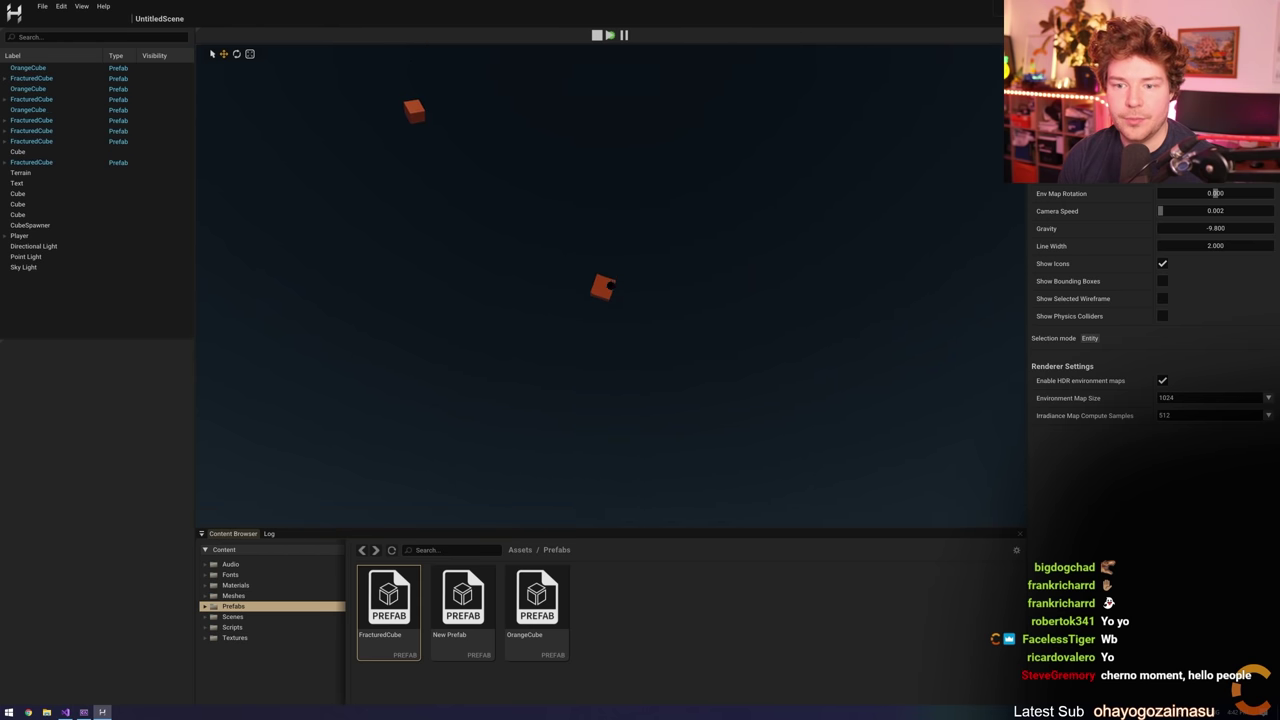
left_click(596, 35)
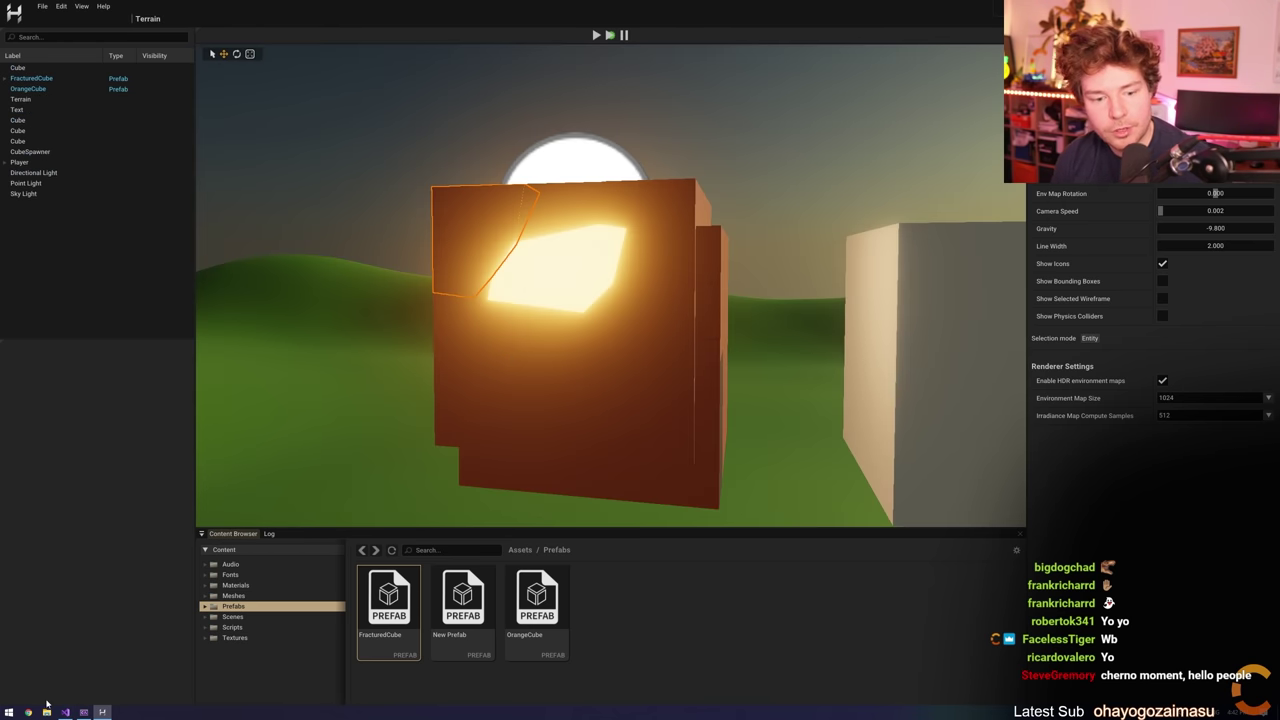
scroll(531, 320, "down", 5)
scroll(531, 320, "up", 3)
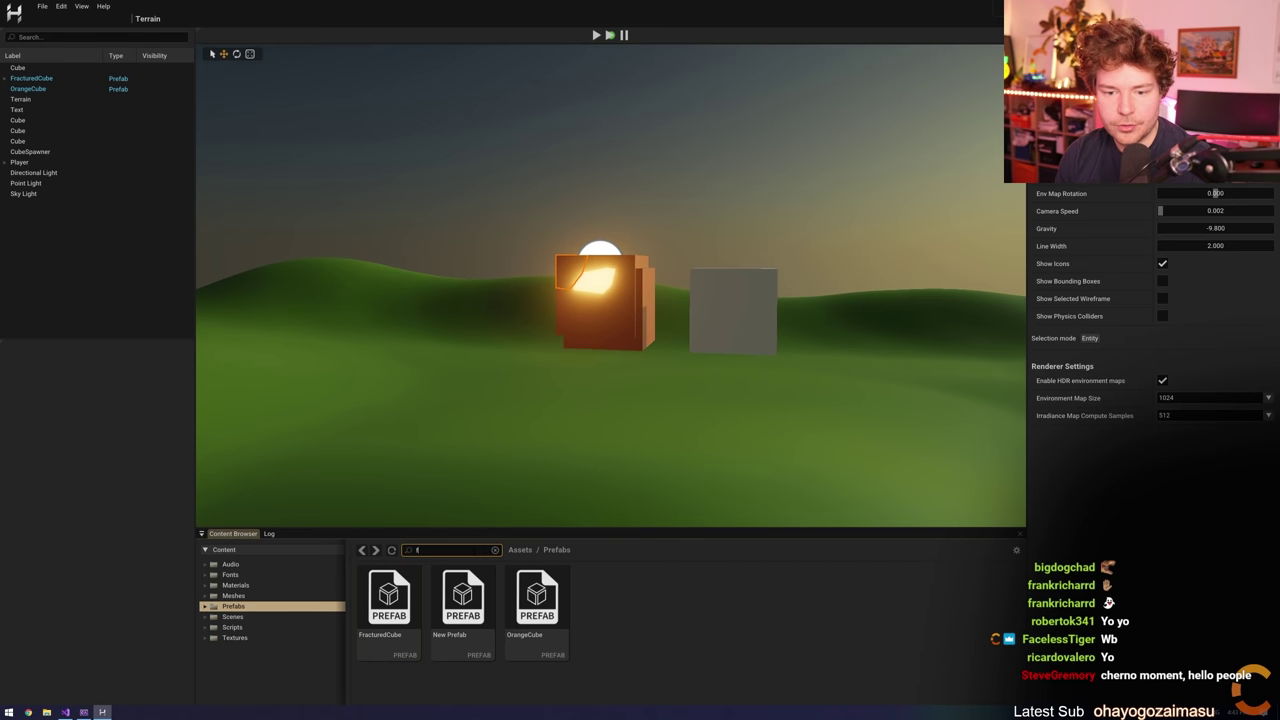
Search all assets for "fractured" and show the FracturedCube FBX mesh source in Explorer
type("ract")
left_click(520, 550)
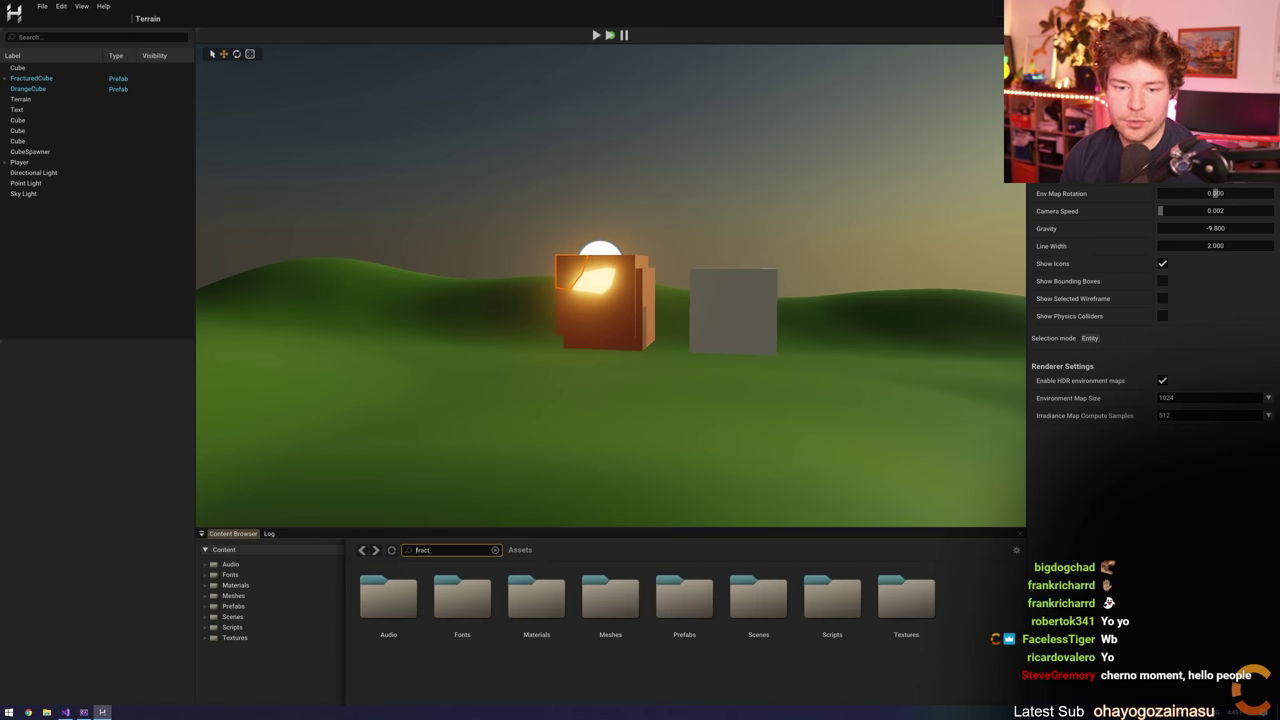
type("tured")
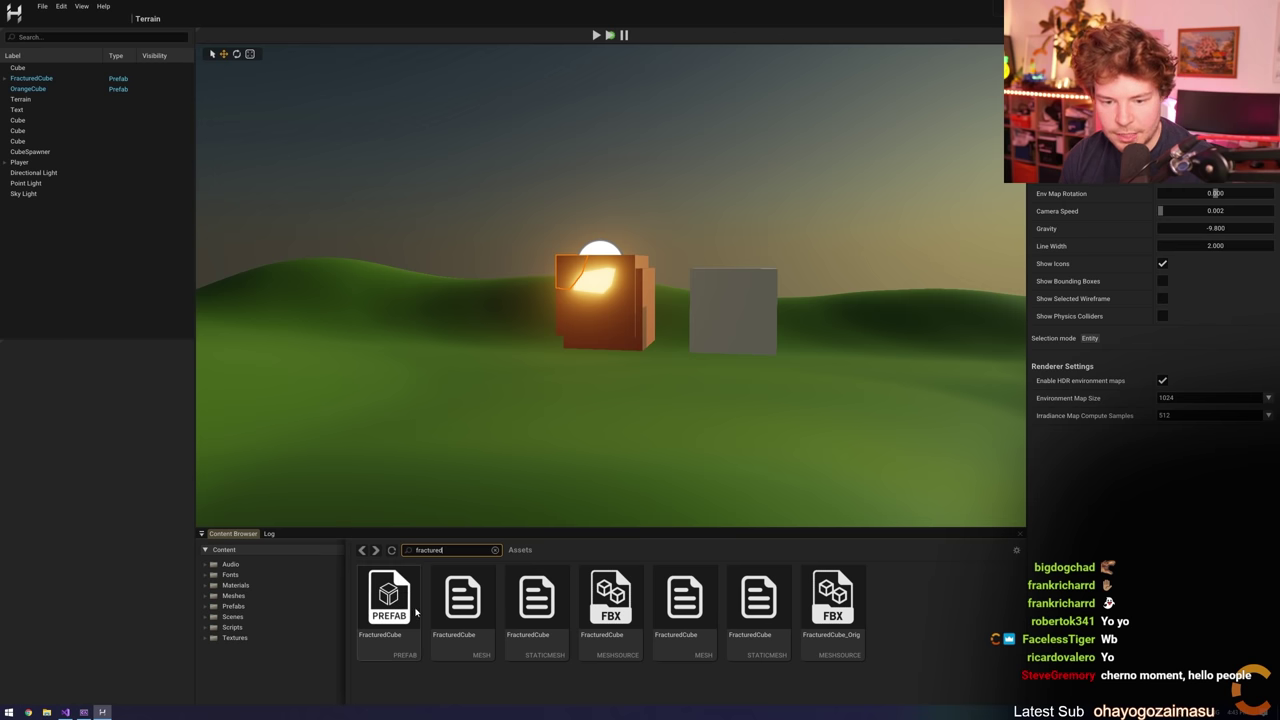
right_click(608, 612)
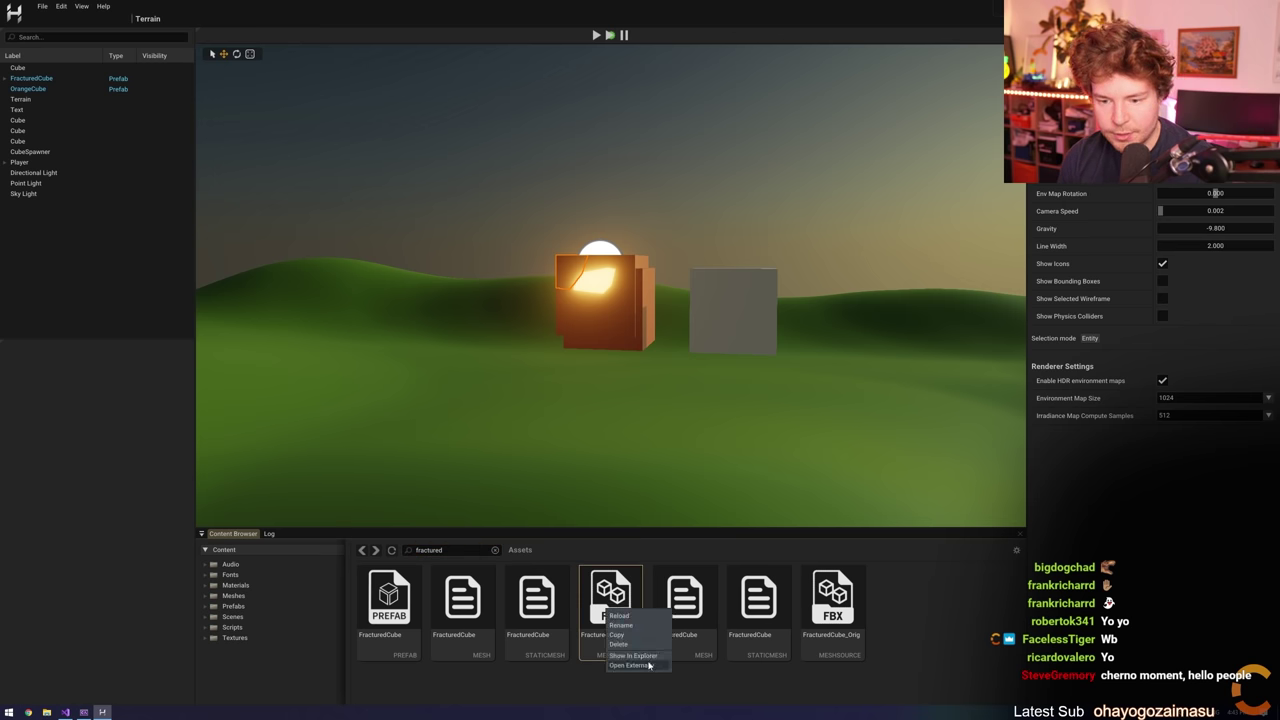
left_click(650, 656)
Launch Blender, delete the default scene objects and open the FBX import dialog
key("super")
type("blende")
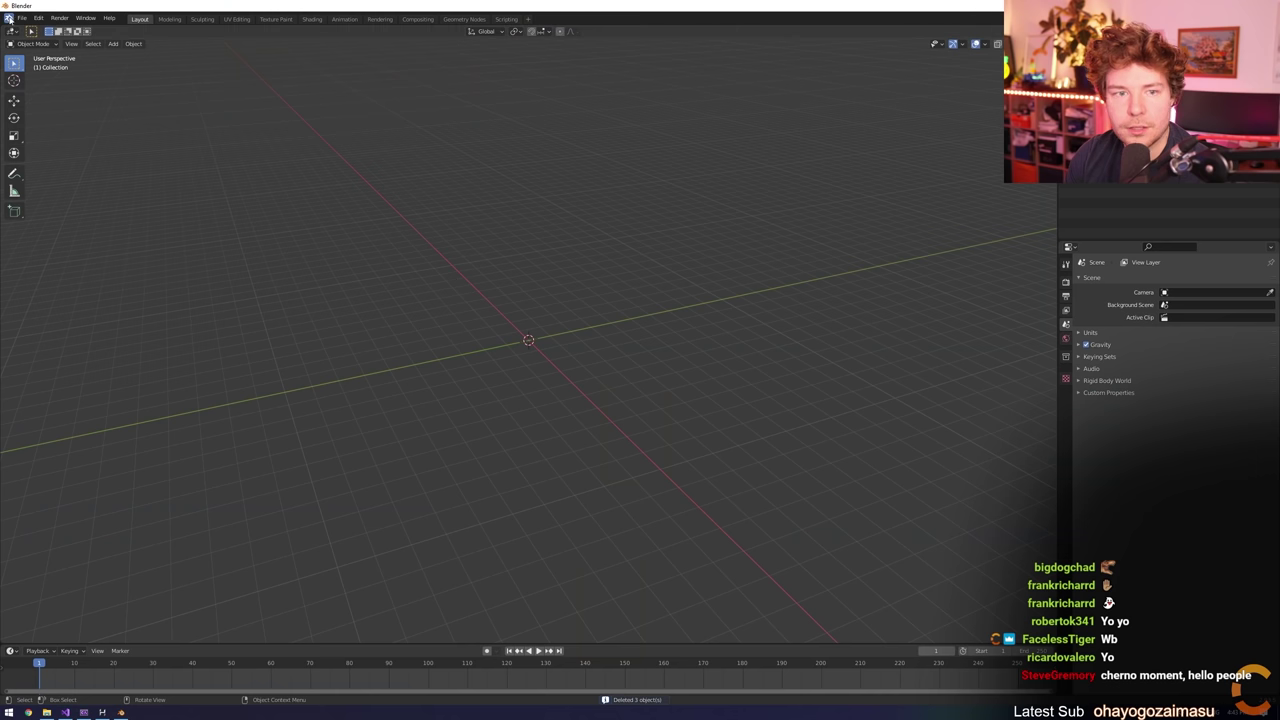
left_click(21, 18)
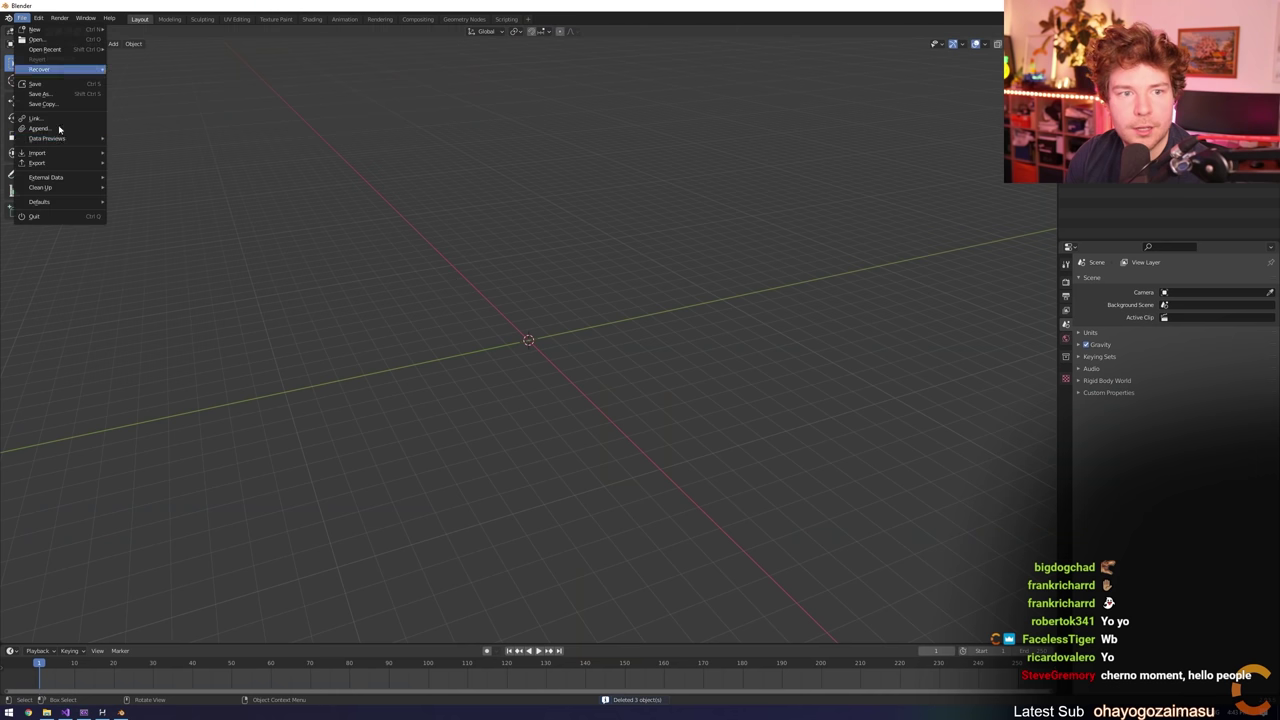
mouse_move(40, 152)
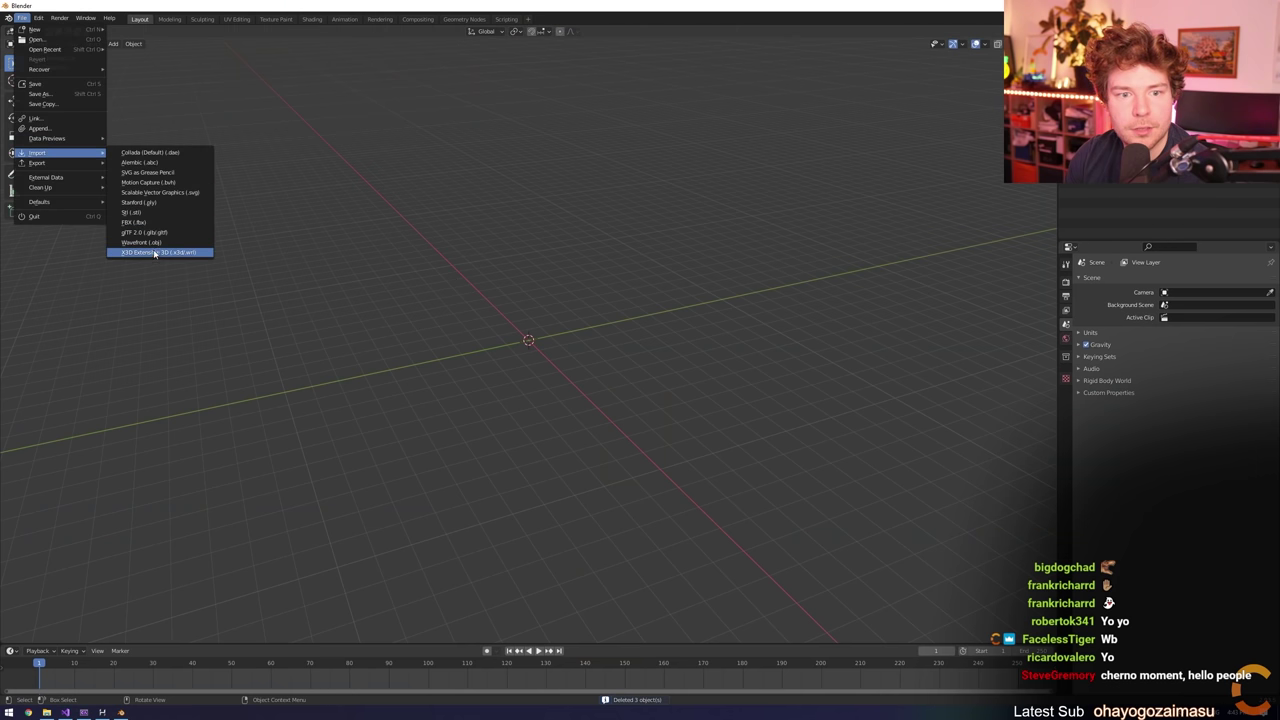
left_click(138, 222)
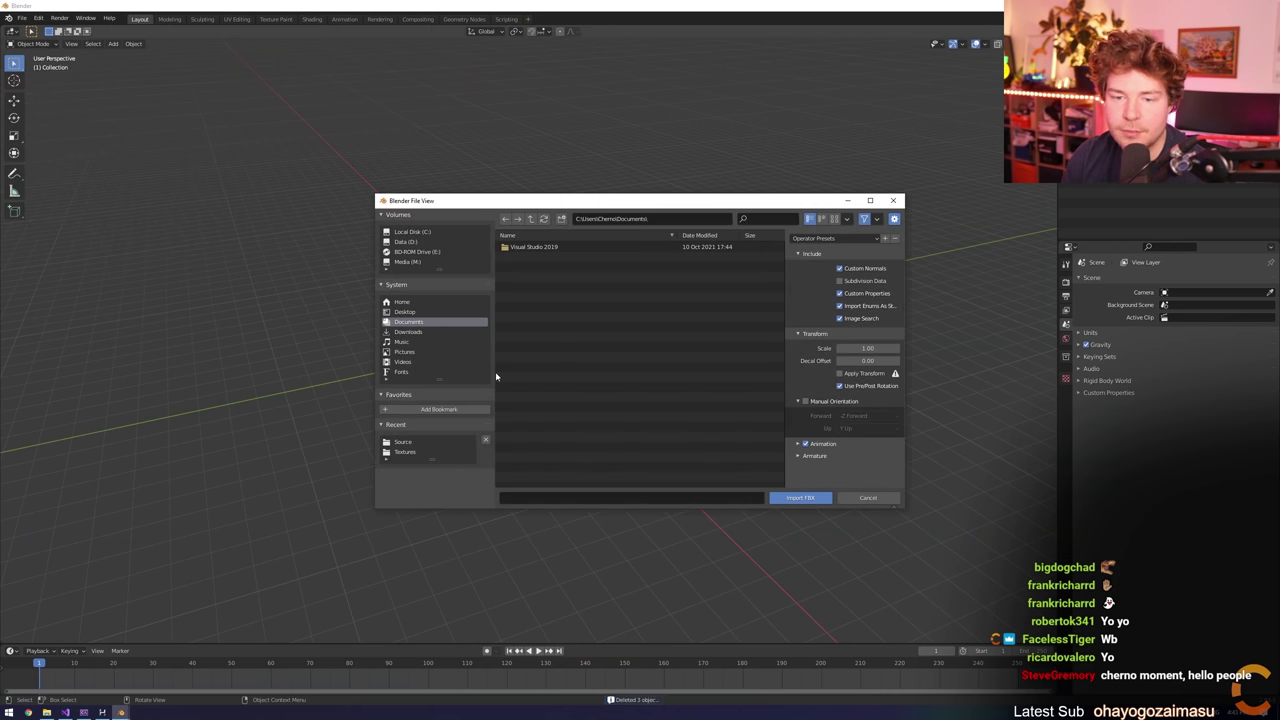
Import FracturedCube.fbx from the folder C:\Dev\Hazel\Projects\Orange\Assets\Meshes\Source
left_click(46, 712)
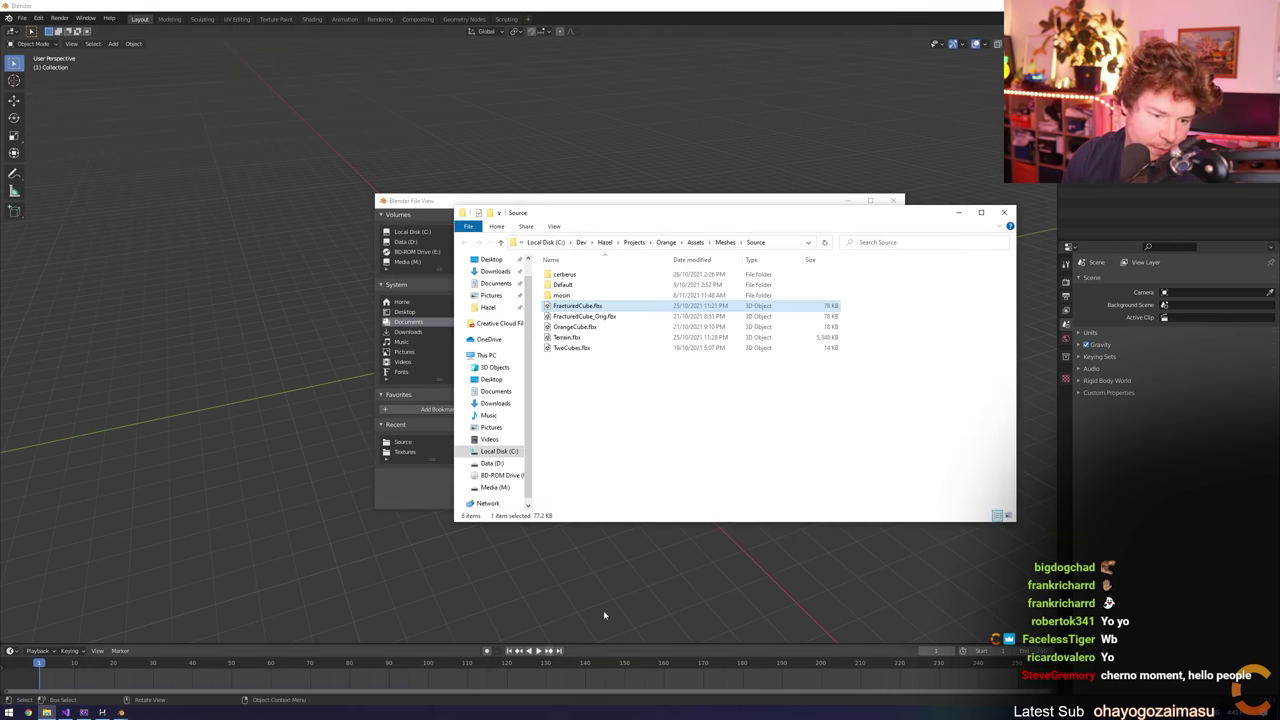
left_click(795, 244)
left_click(760, 201)
left_click(640, 218)
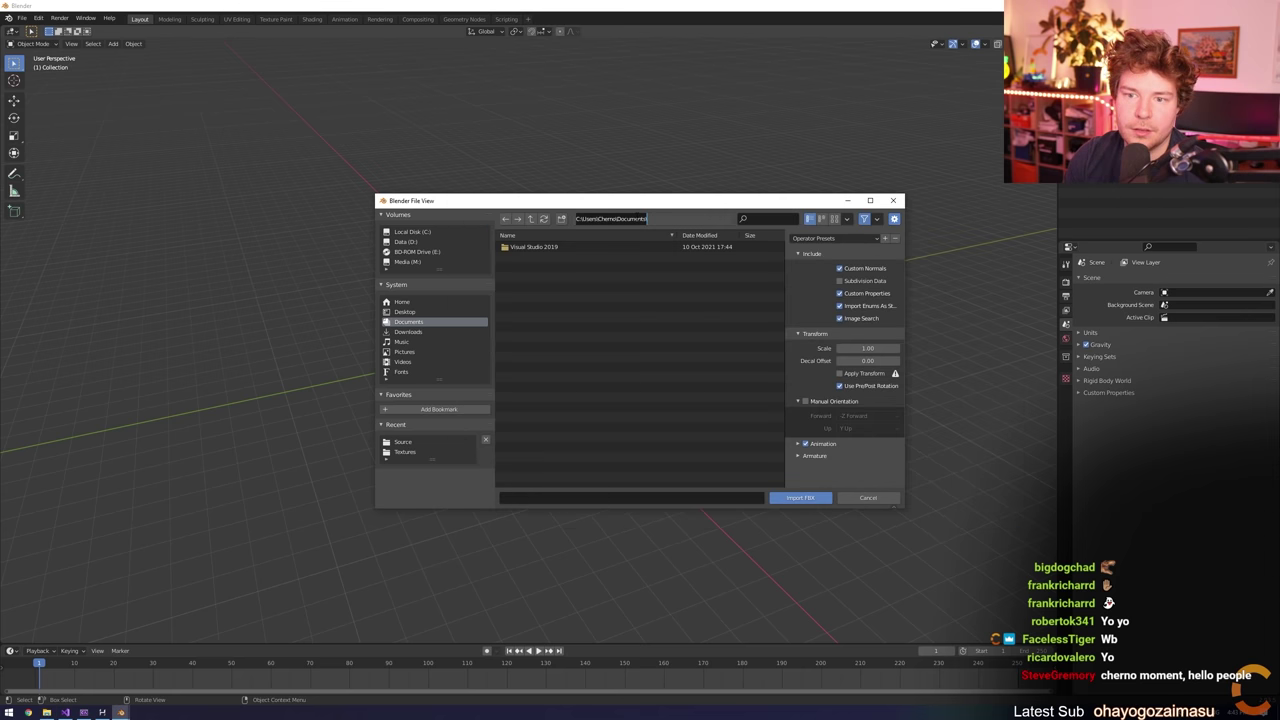
type("C:\\Dev\\Hazel\\Projects\\OrangeAssets\\Meshes\\Source")
key("Return")
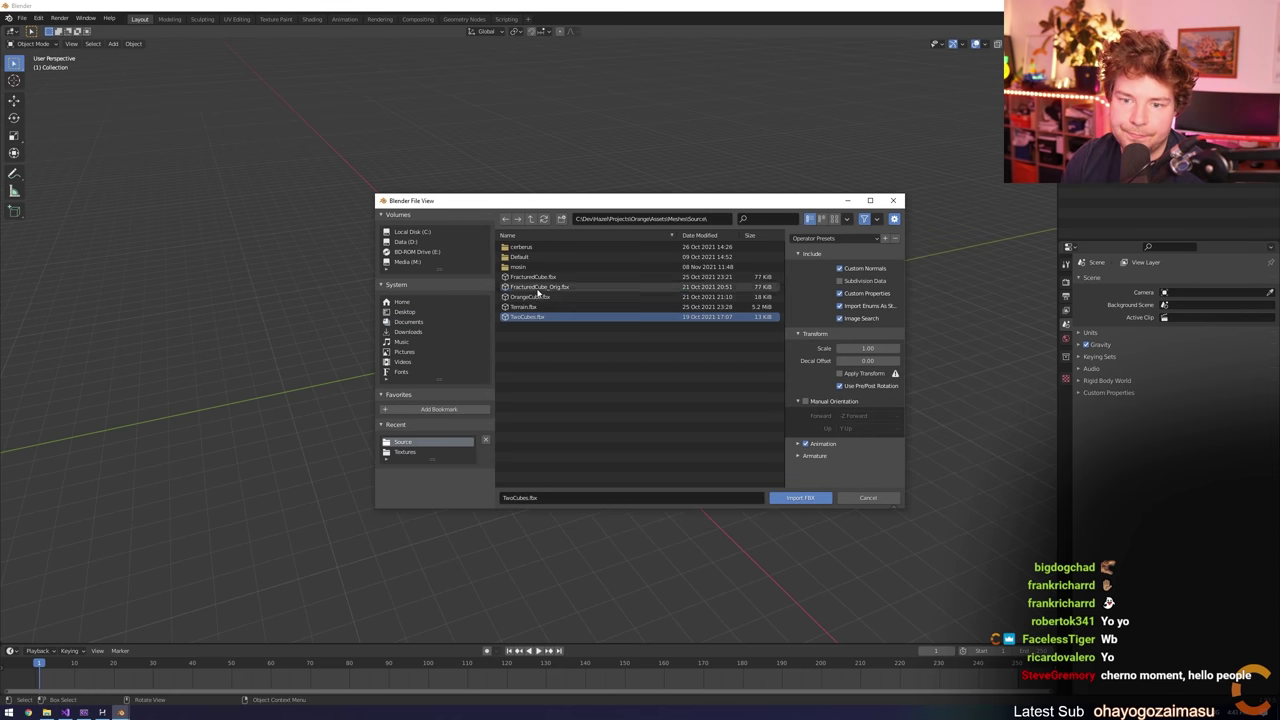
left_click(538, 288)
left_click(540, 278)
left_click(538, 288)
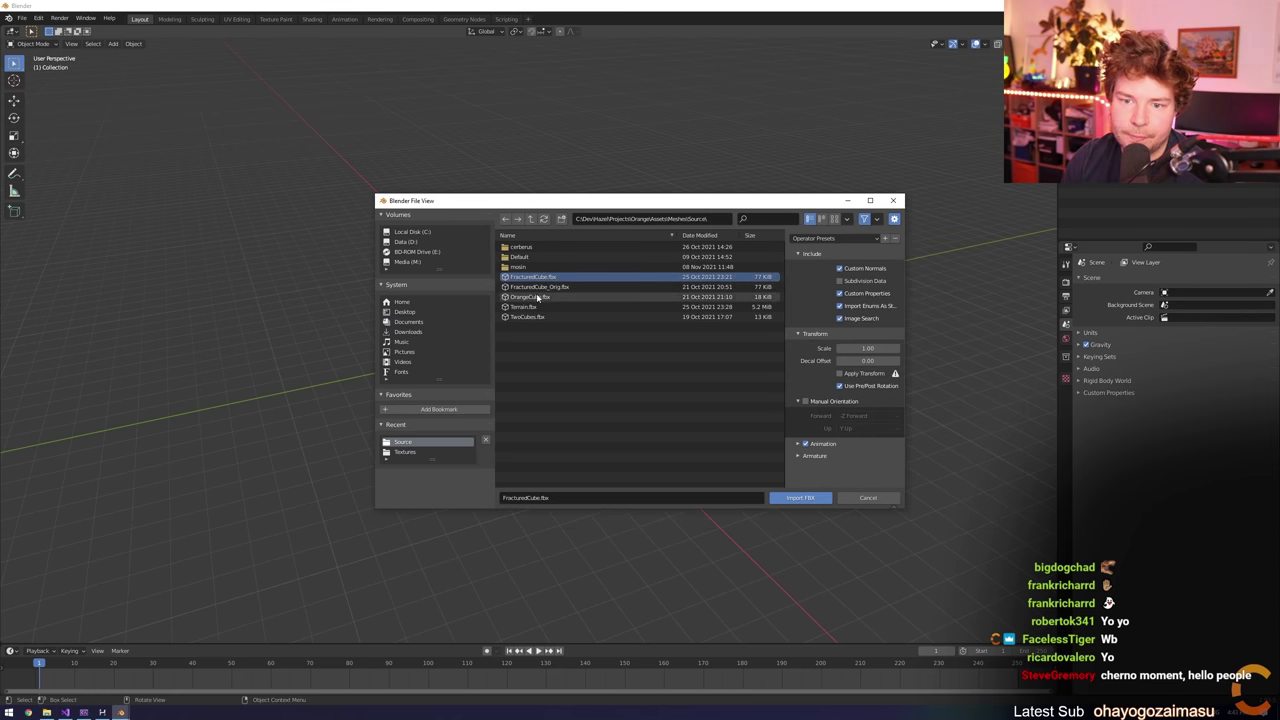
double_click(540, 278)
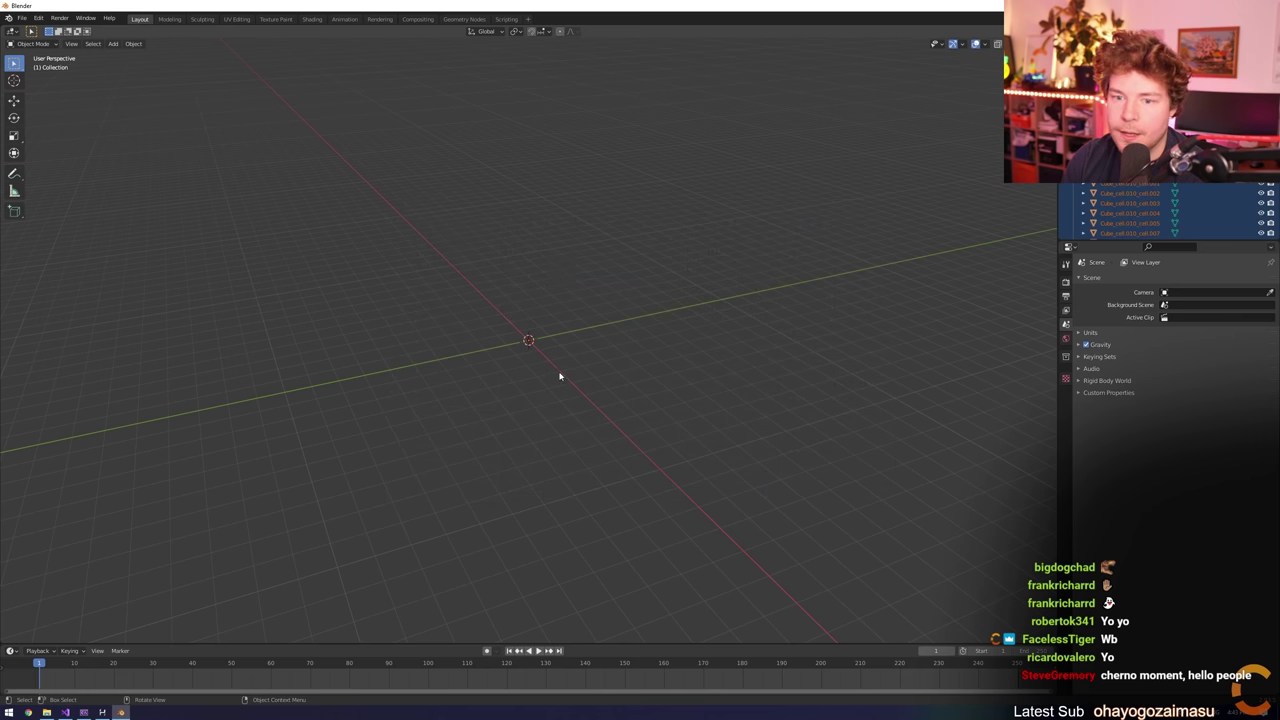
Frame the imported fractured cube, view it from the top in orthographic projection and deselect its pieces
key("KP_Decimal")
middle_click_drag(690, 460, 729, 409)
scroll(746, 429, "down", 3)
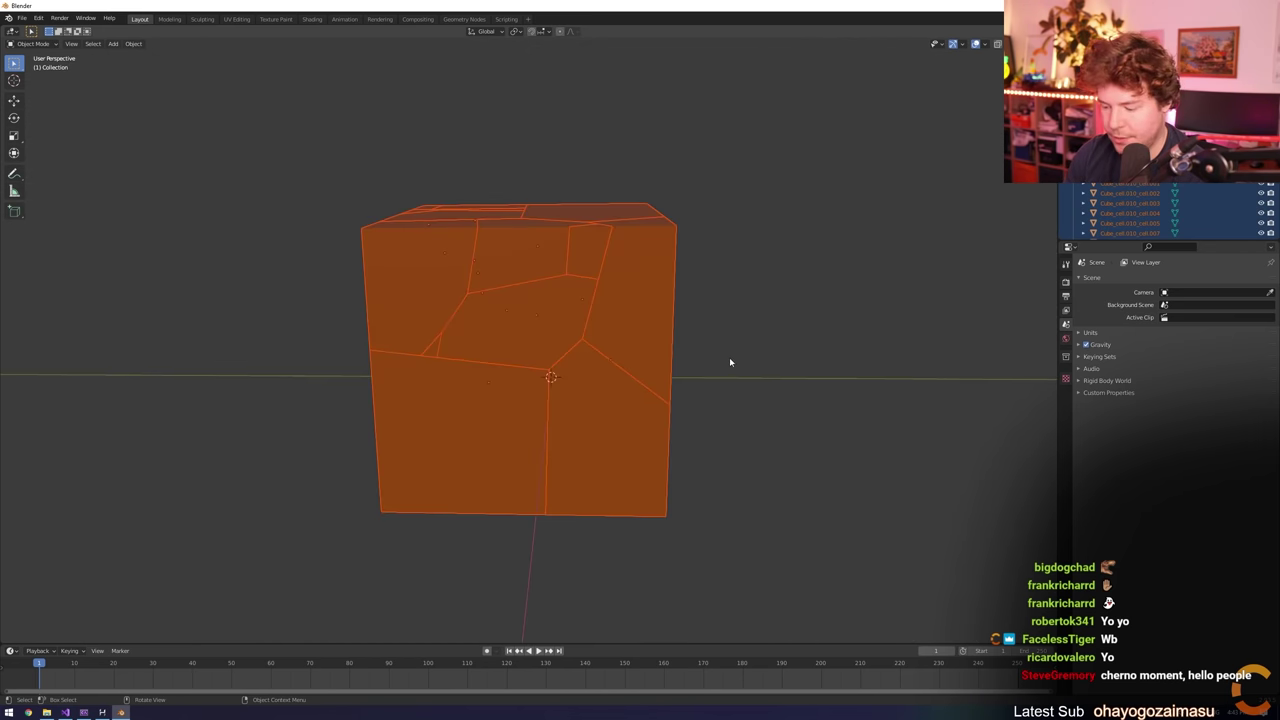
key("KP_7")
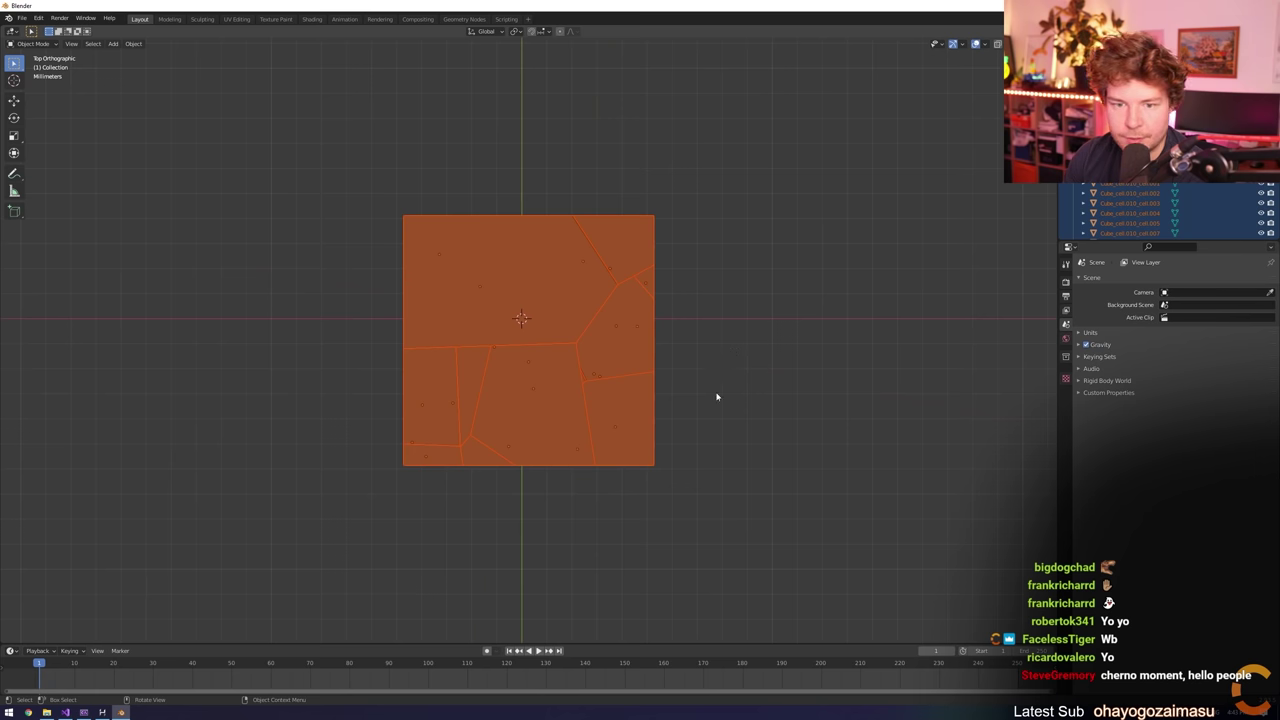
left_click(293, 266)
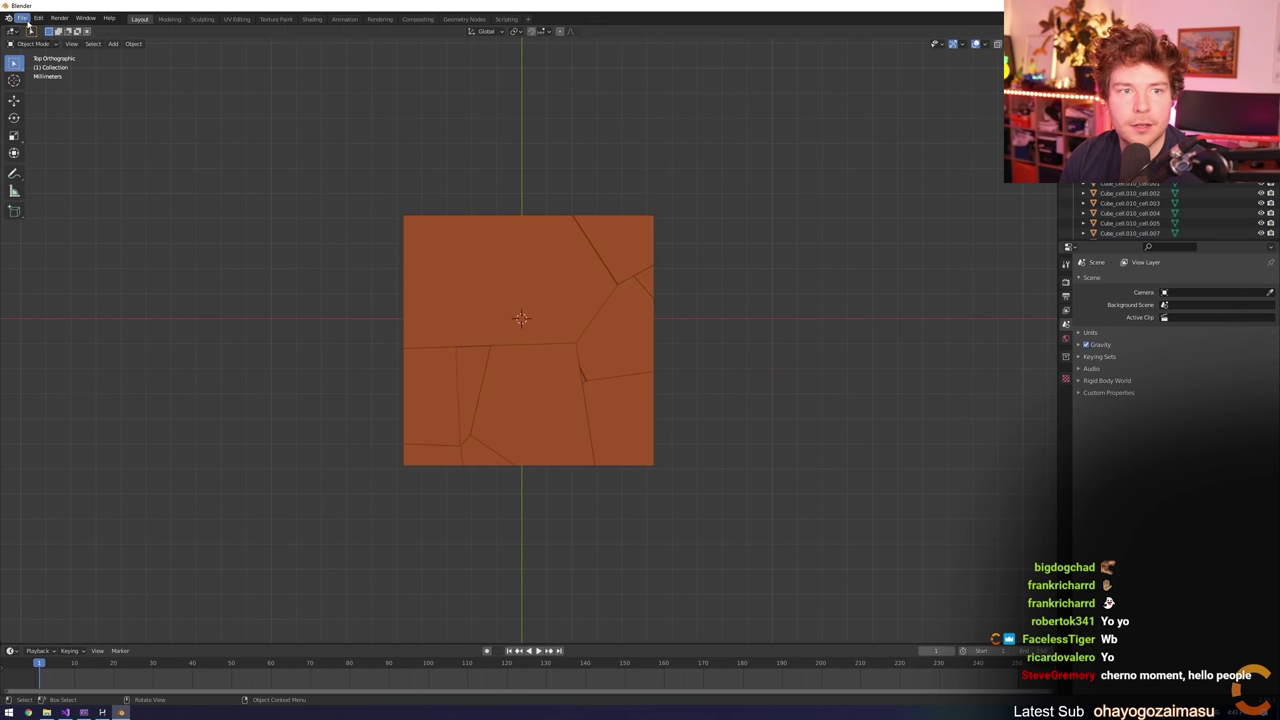
Import OrangeCube.fbx into the same scene and inspect its offset from the fractured cube
left_click(22, 18)
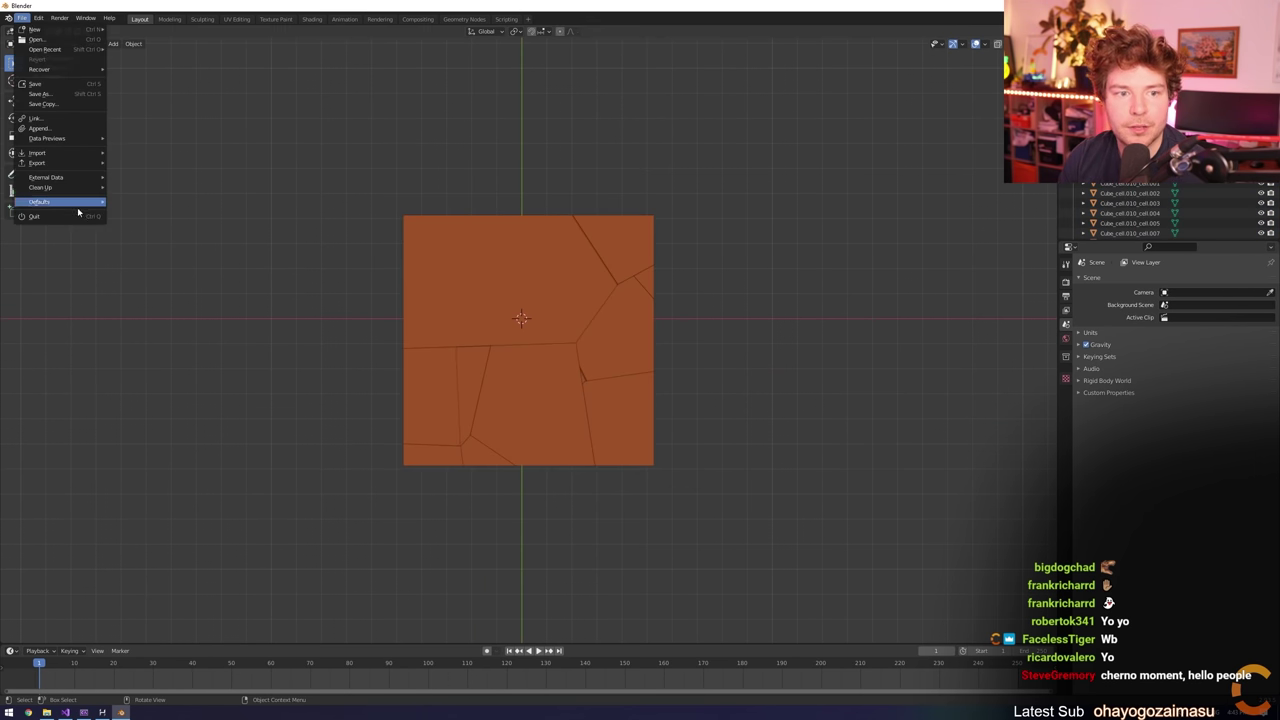
mouse_move(64, 162)
left_click(142, 229)
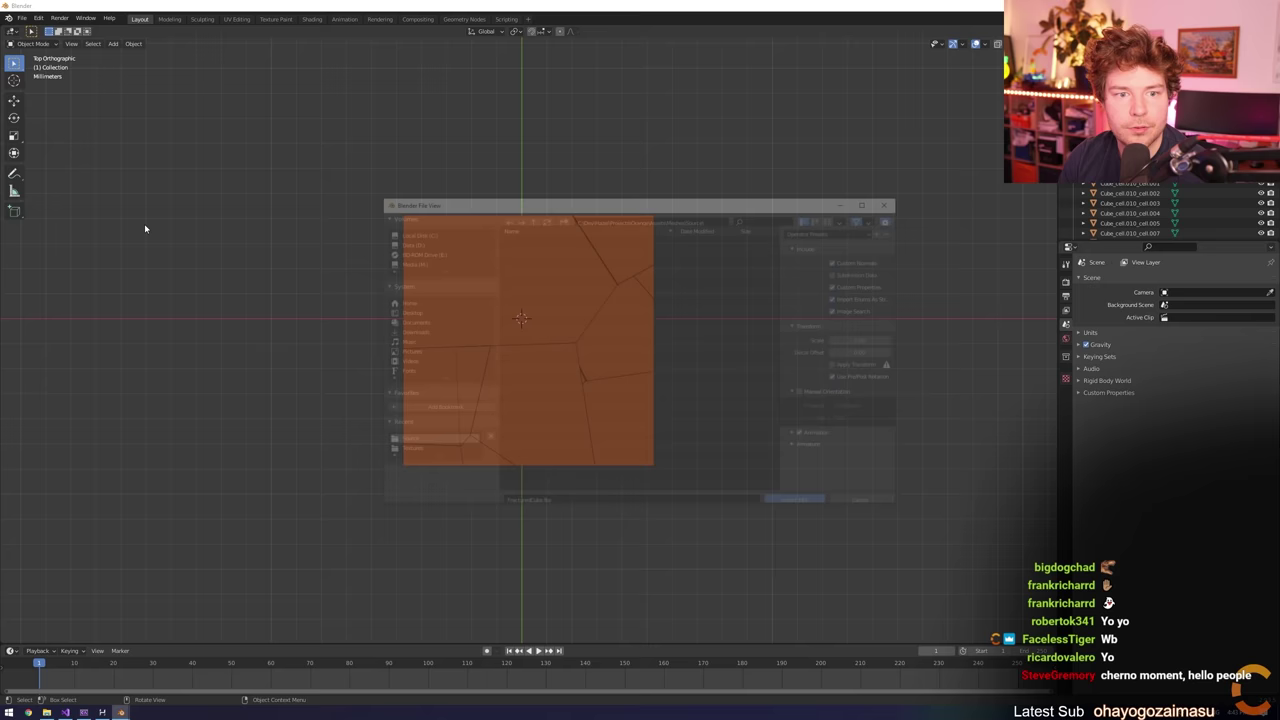
double_click(548, 297)
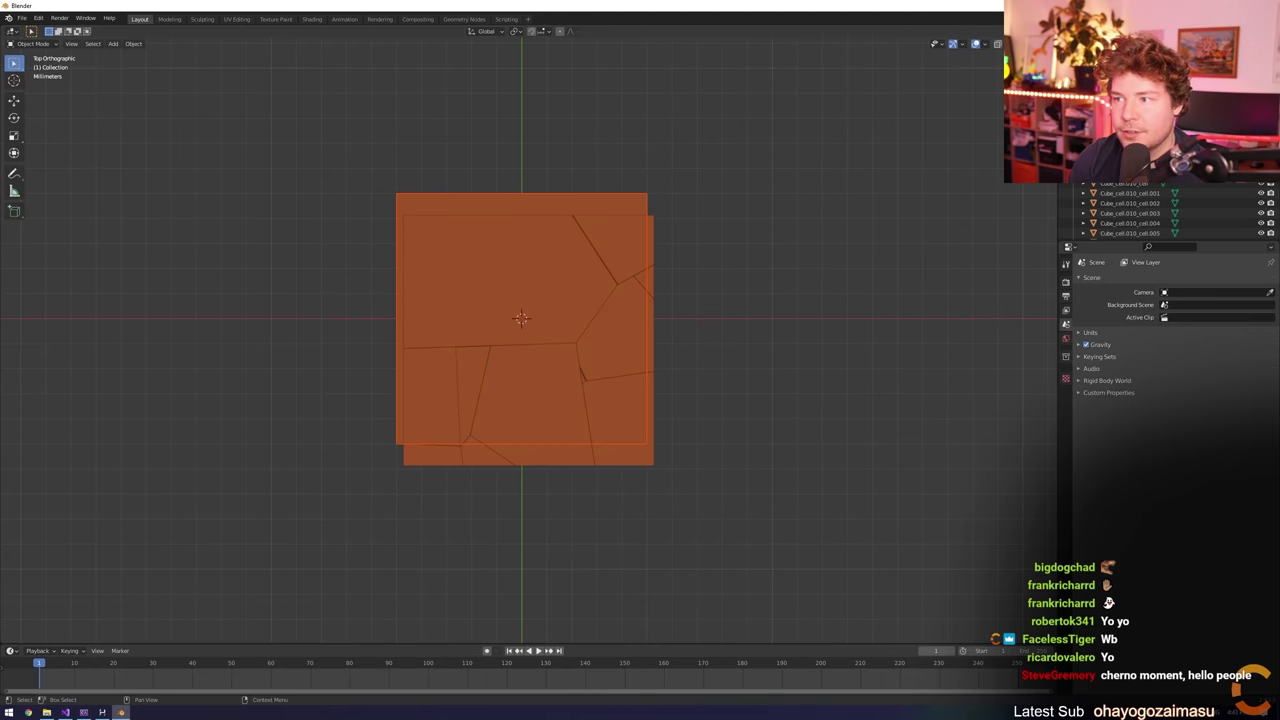
scroll(474, 177, "up", 4)
middle_click_drag(474, 177, 563, 234, "shift")
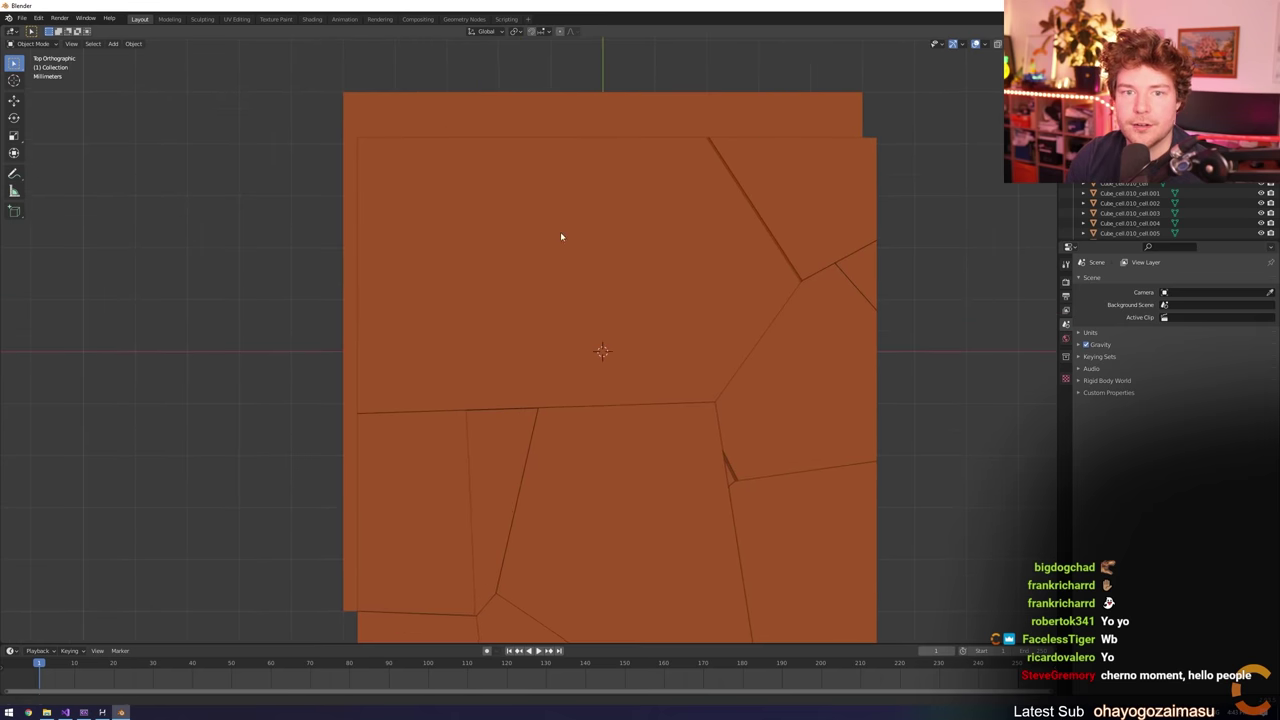
Select the solid orange cube and turn on snapping in Increment mode, keeping the top orthographic view
left_click(438, 113)
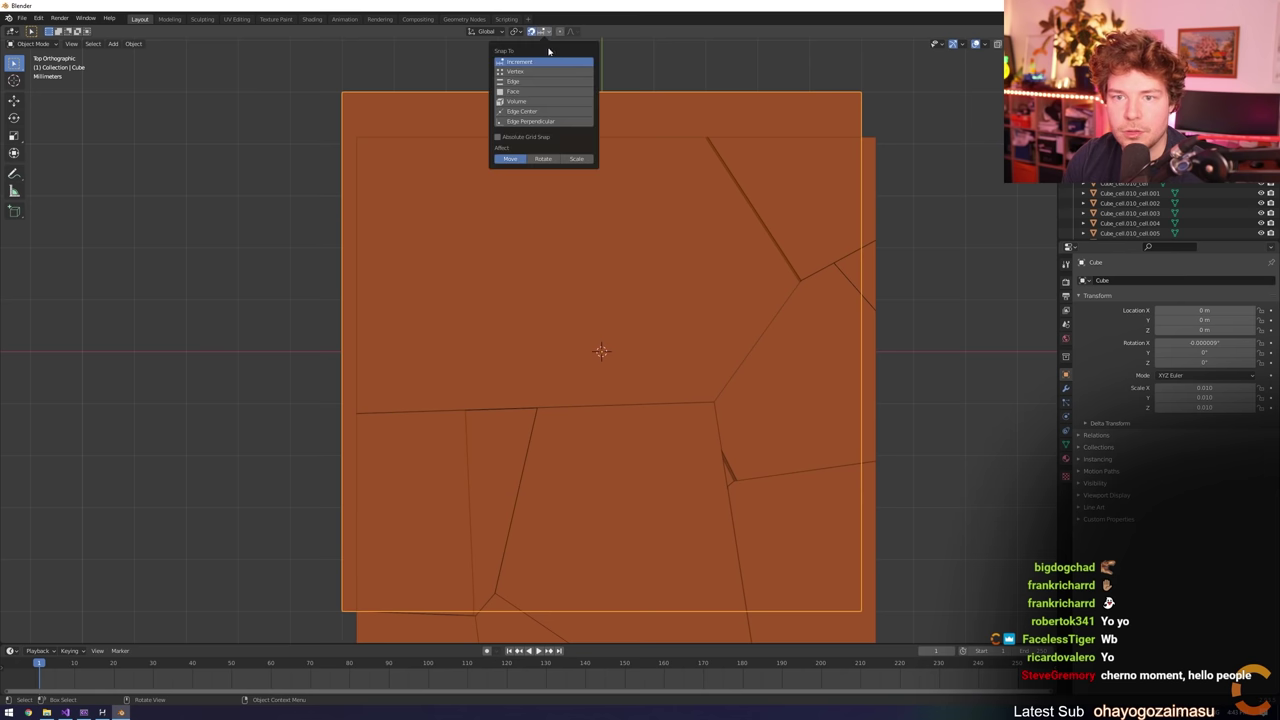
left_click(541, 32)
key("KP_5")
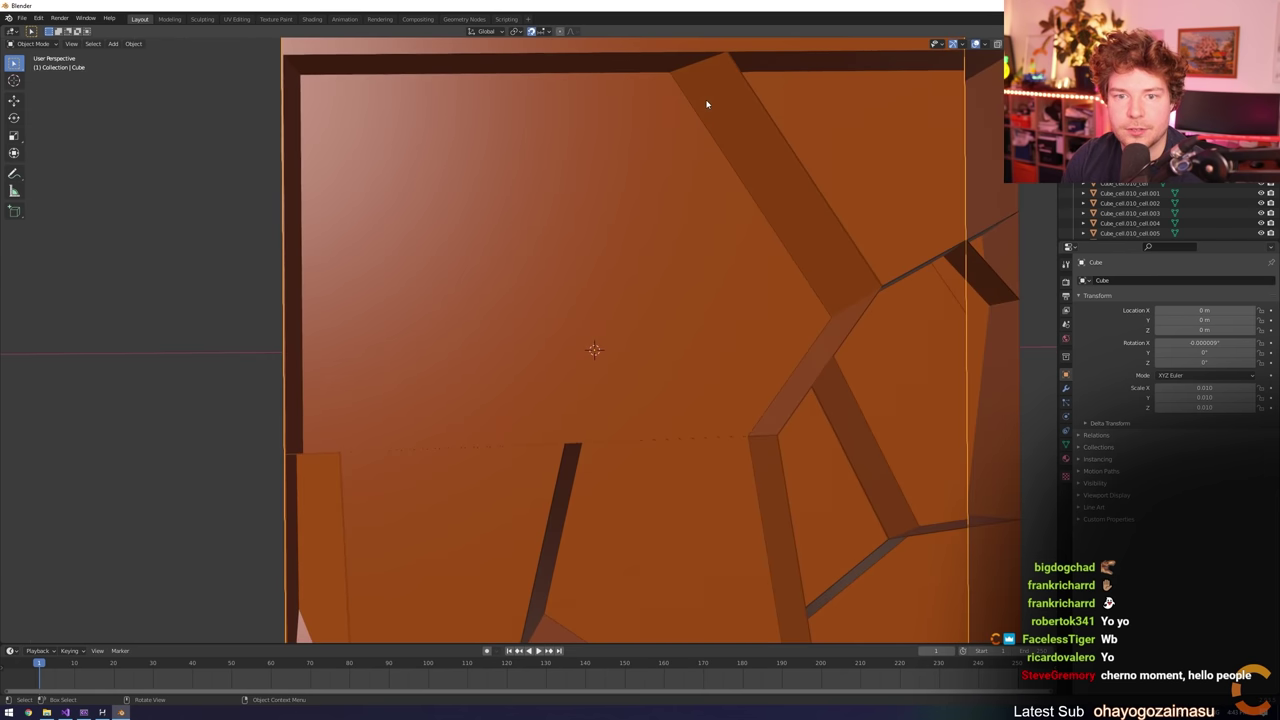
key("KP_5")
scroll(548, 150, "down", 1)
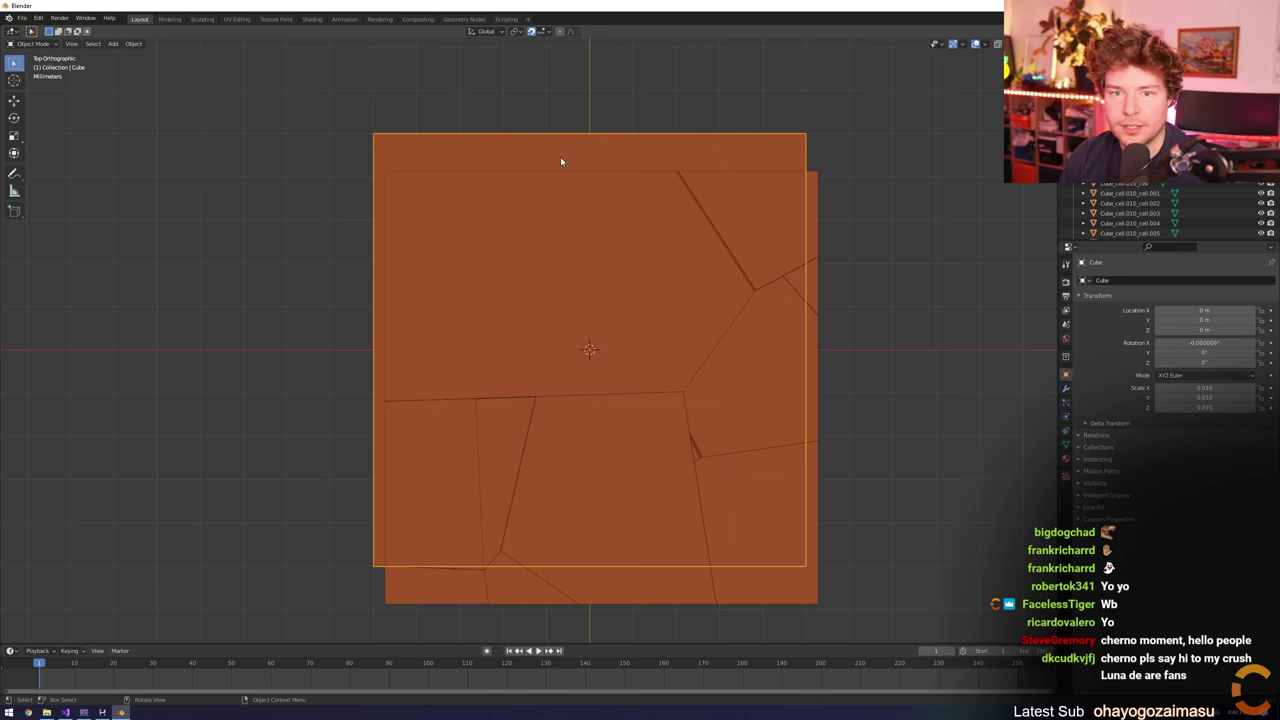
key("g")
key("x")
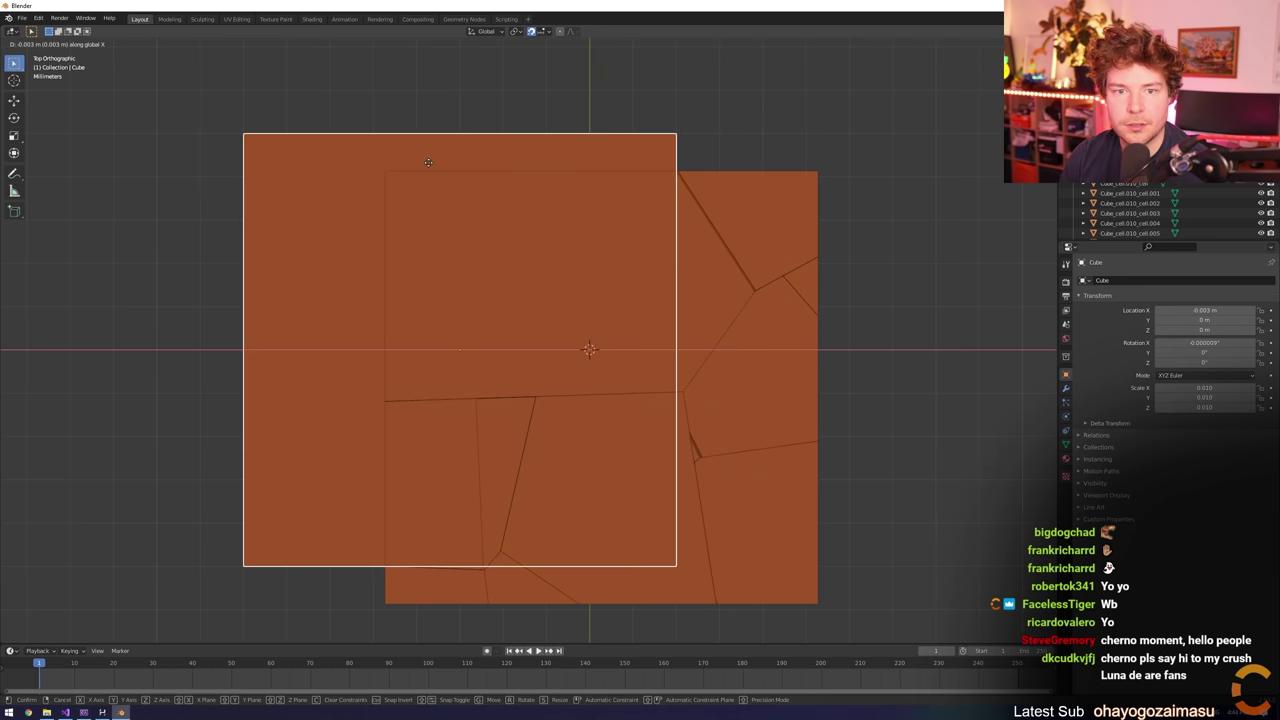
right_click(428, 162)
Try to move all the fractured cube pieces along the X and Y axes onto the solid orange cube
left_click(592, 344)
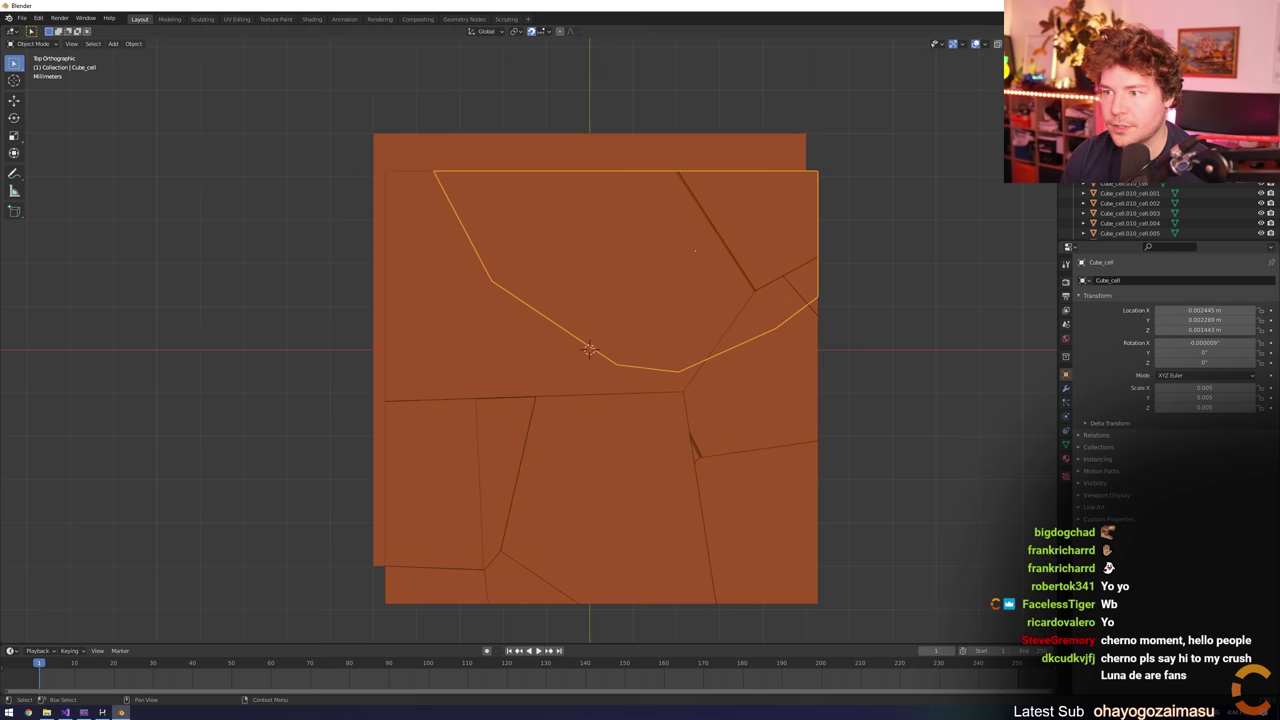
key("a")
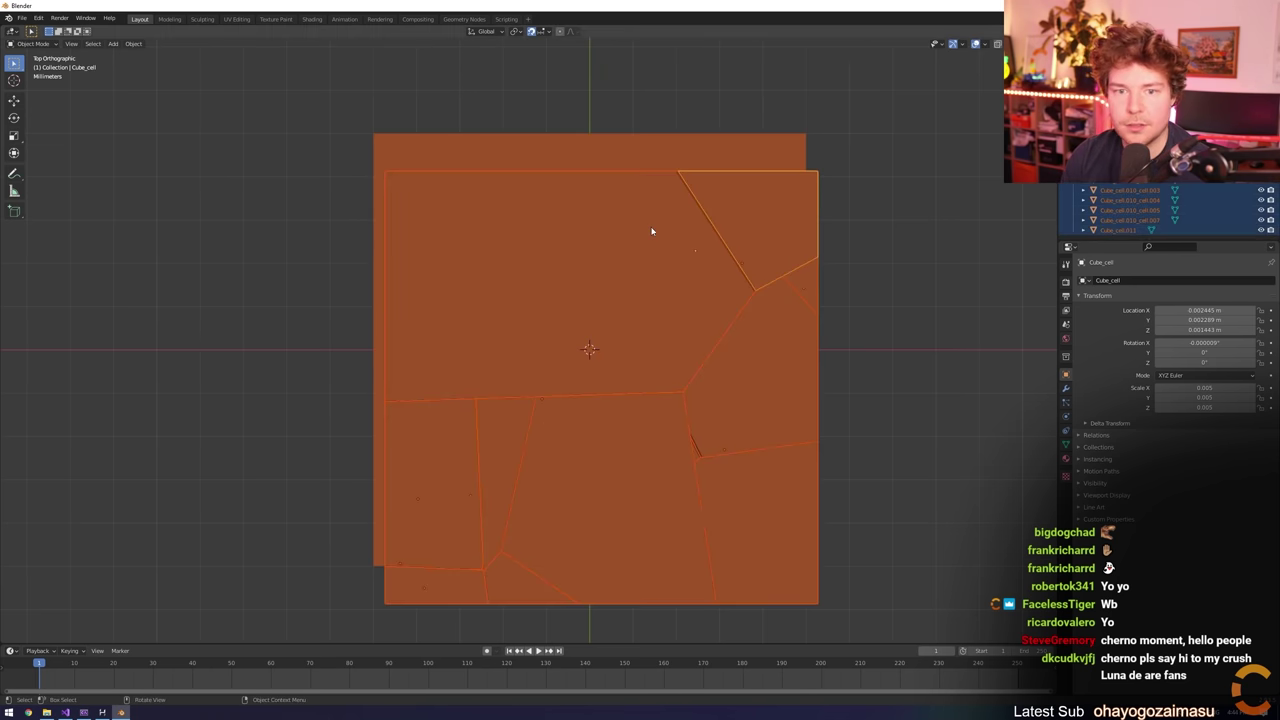
key("g")
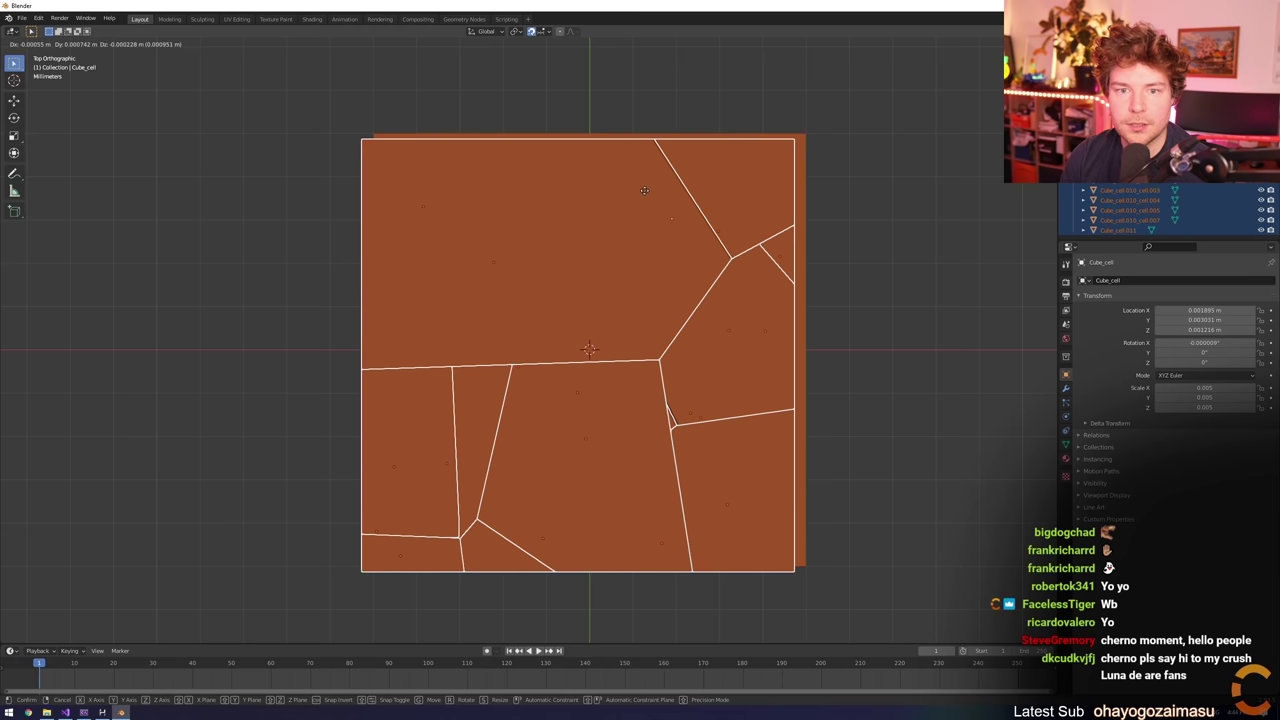
key("x")
key("y")
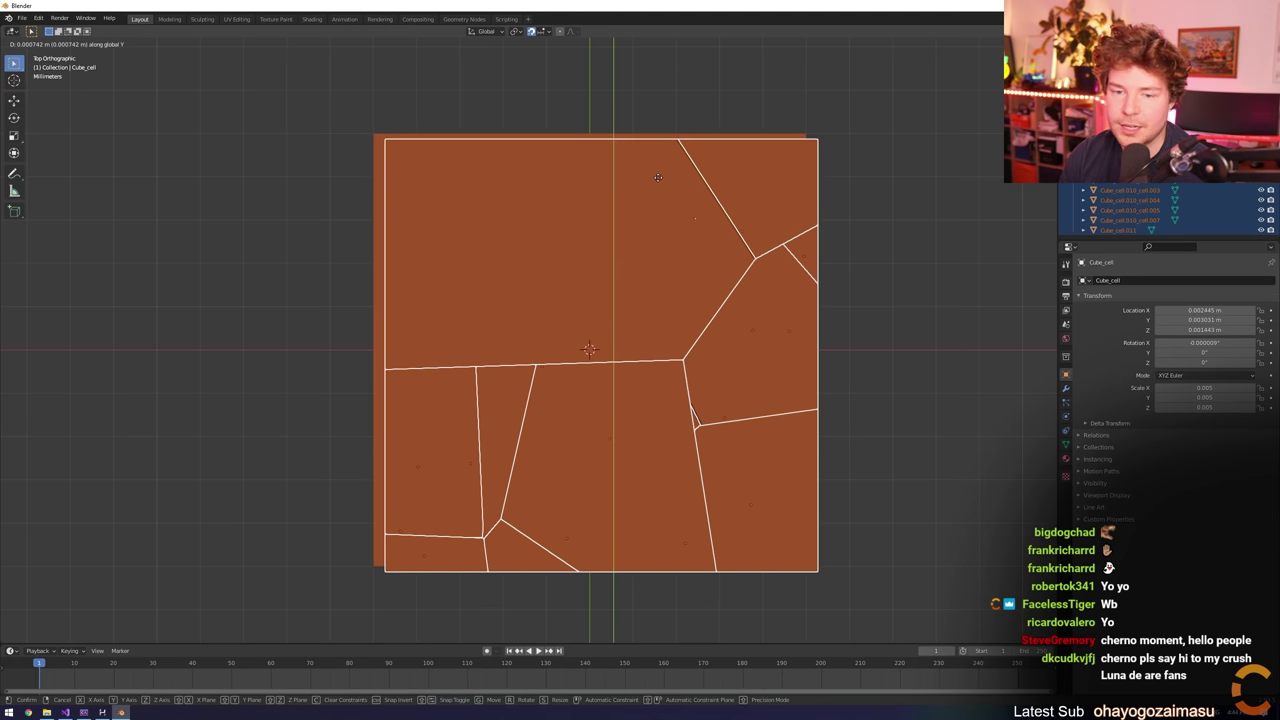
left_click(654, 227)
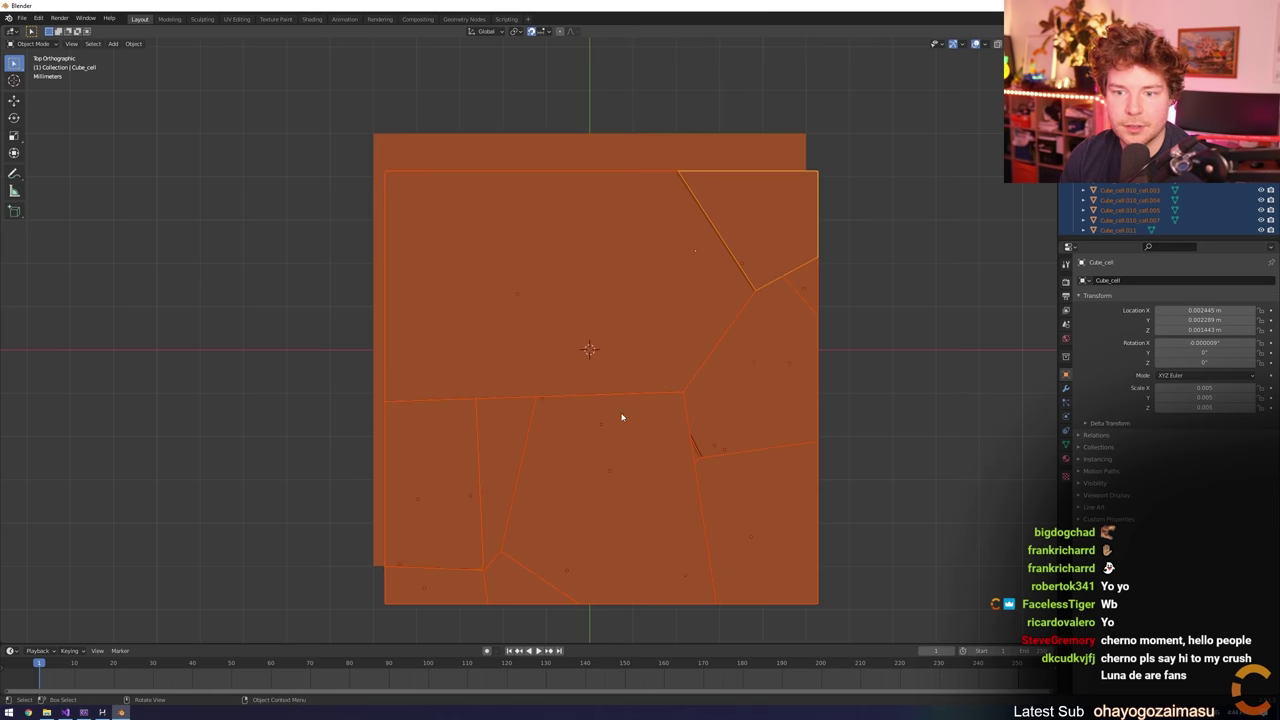
Move all fractured pieces together in top view until their upper-left corner meets the solid cube's corner, finishing the adjustment with snapping off
left_click(801, 156)
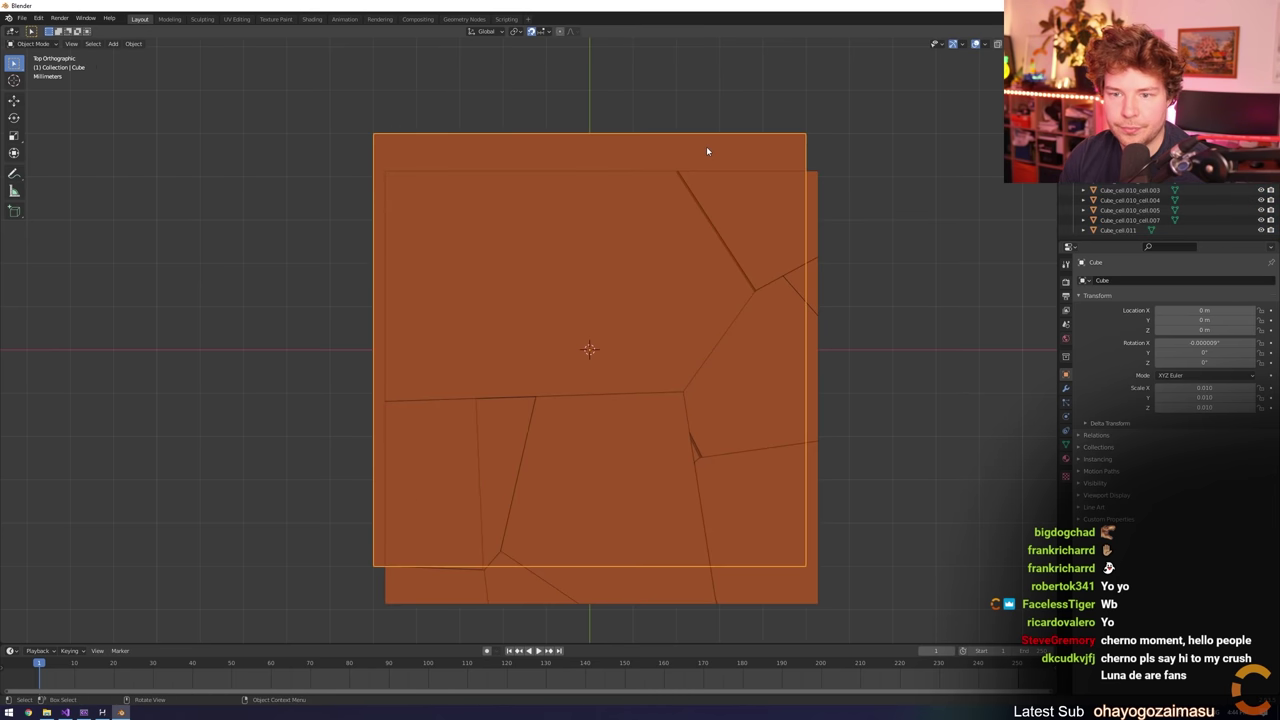
left_click(757, 277)
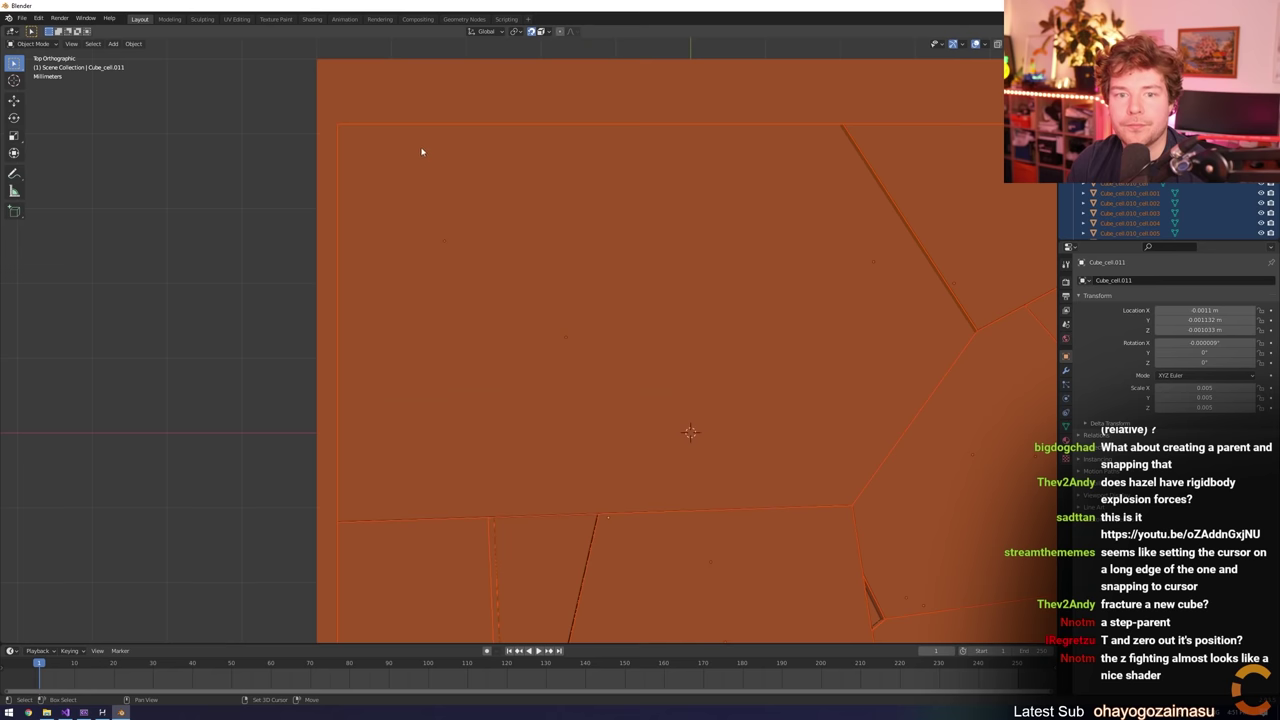
key("g")
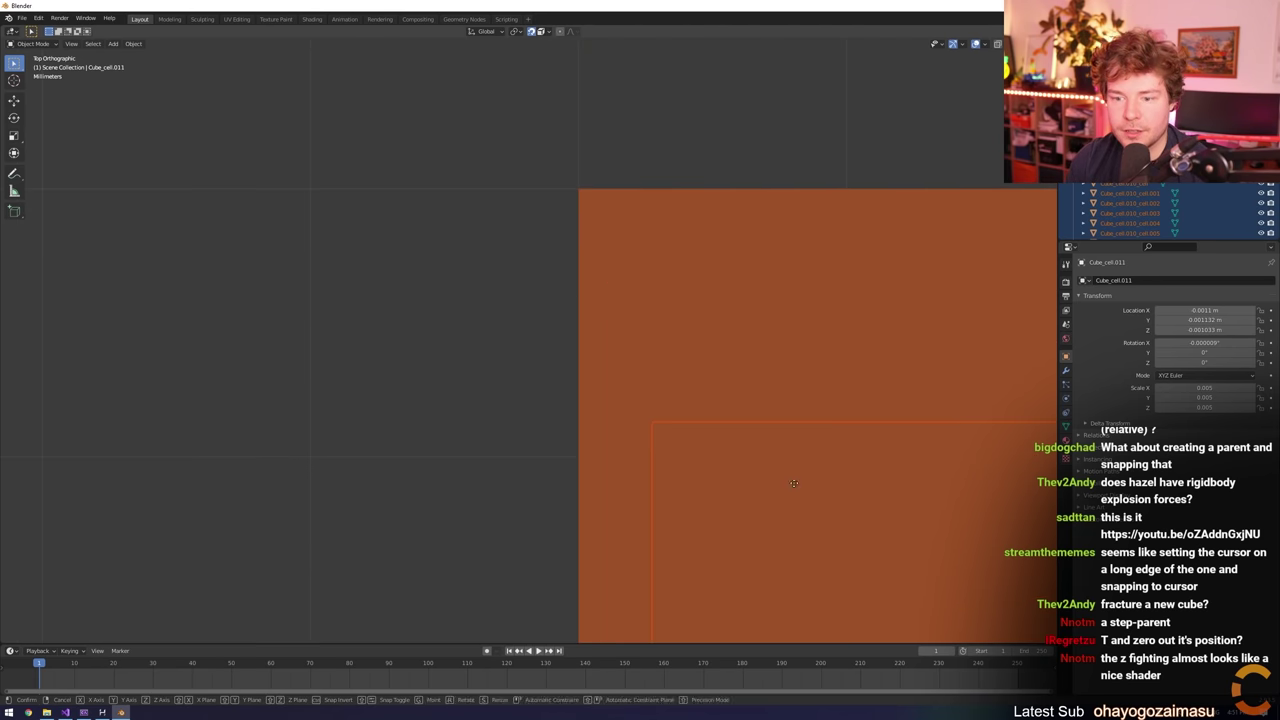
key("ctrl")
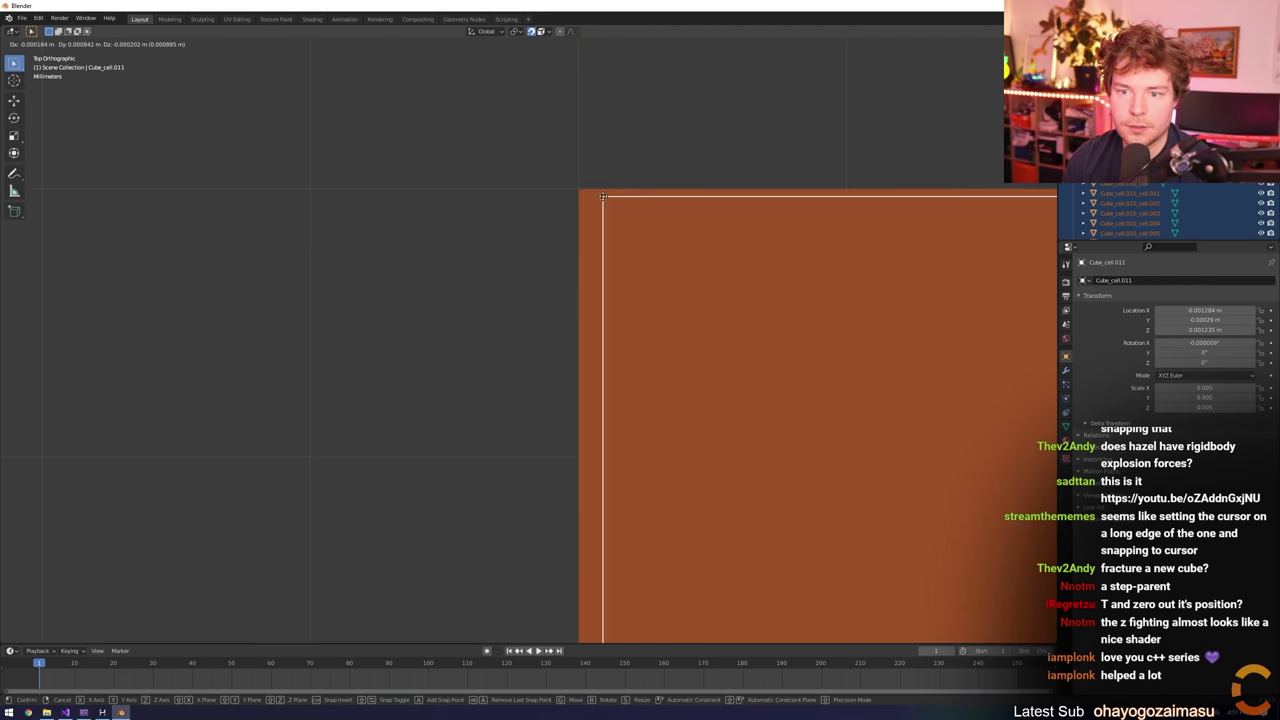
left_click(605, 201)
key("g")
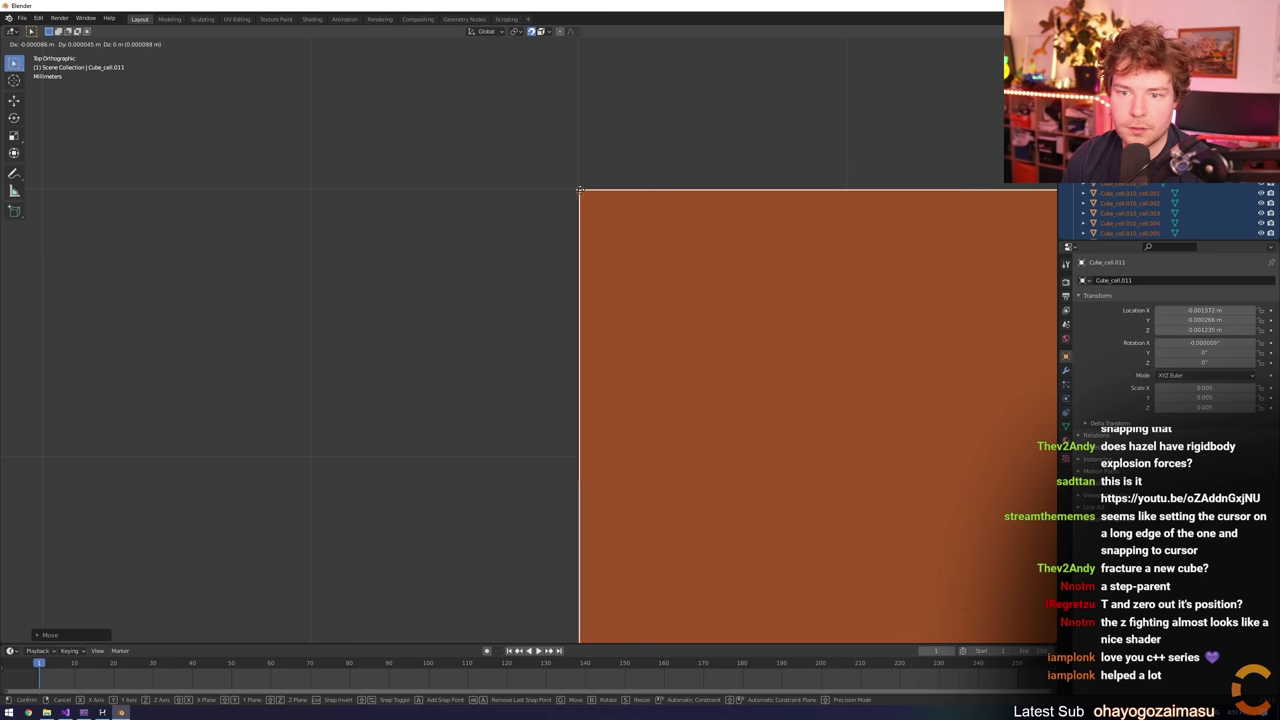
left_click(579, 189)
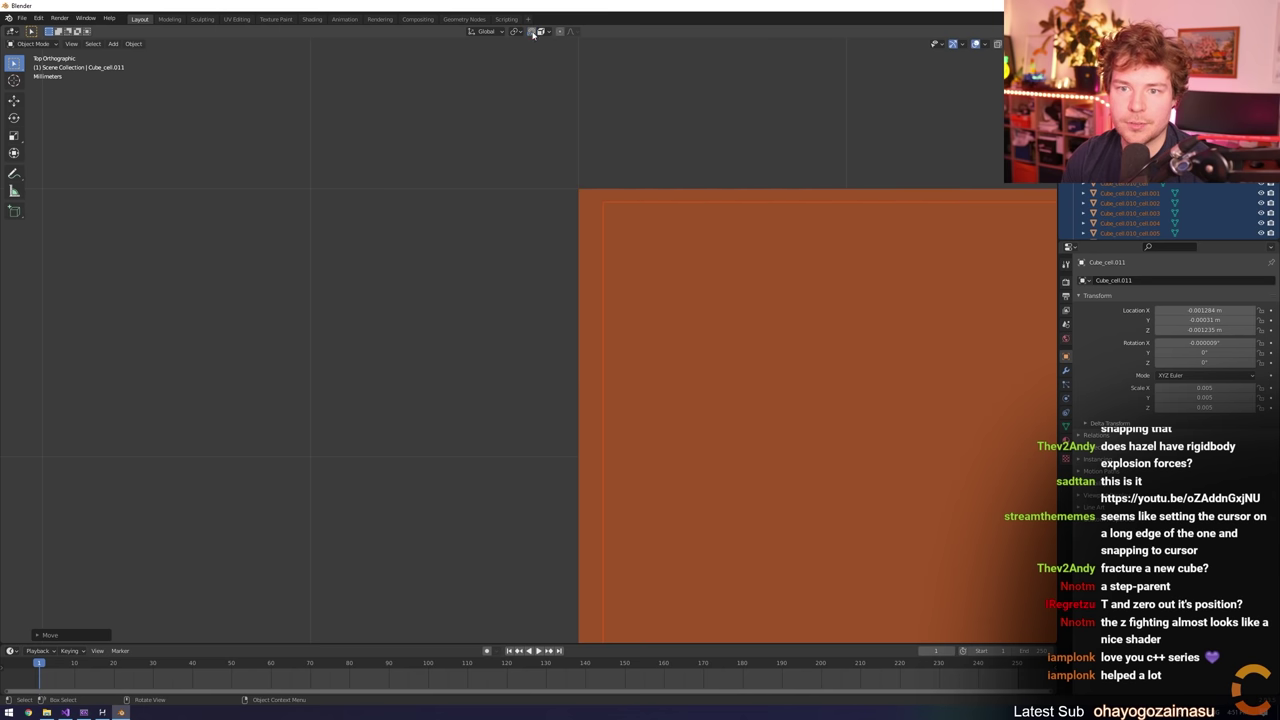
key("g")
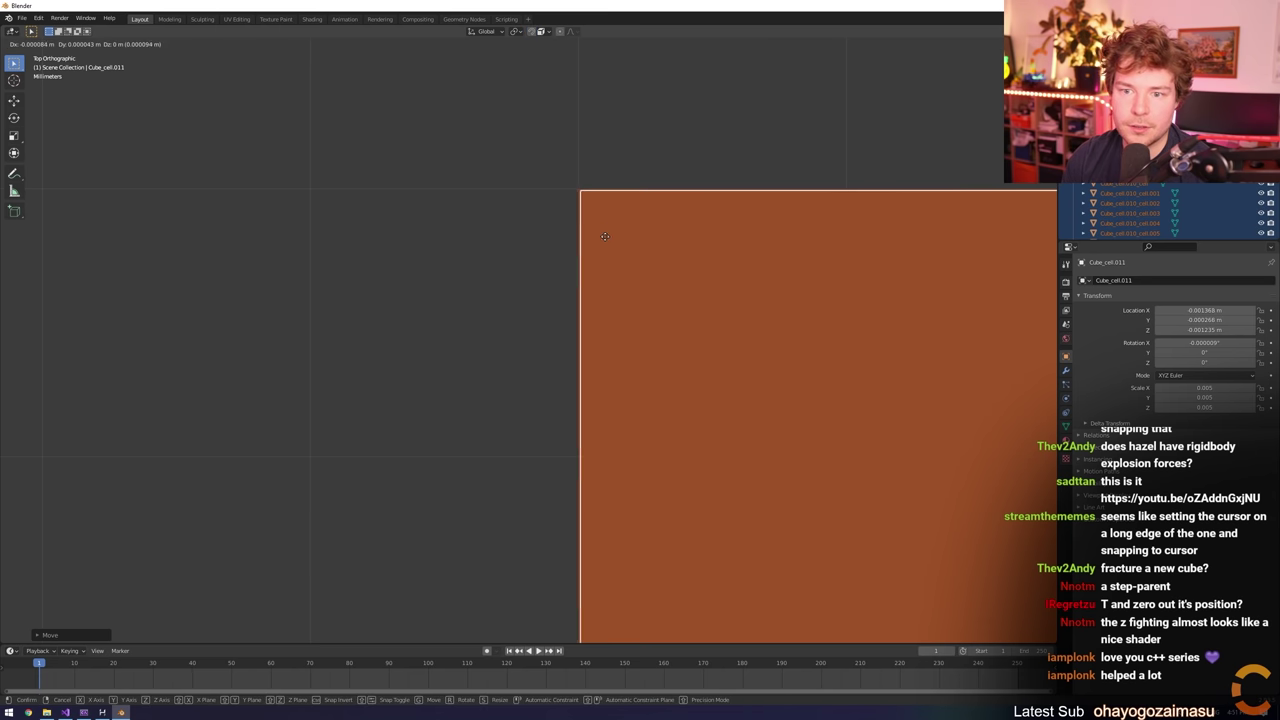
left_click(604, 235)
Delete the solid orange cube, keeping only the aligned fractured pieces, and open the file commands
middle_click_drag(603, 237, 786, 307)
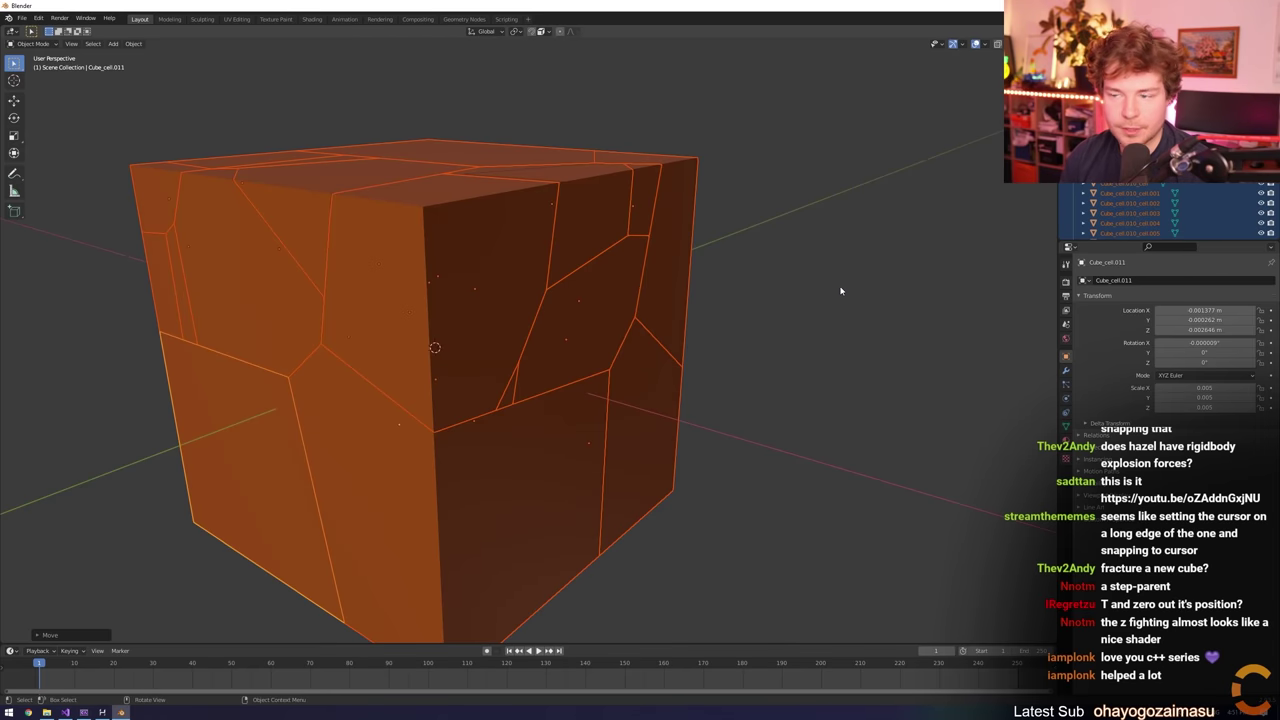
left_click(1120, 73)
key("Delete")
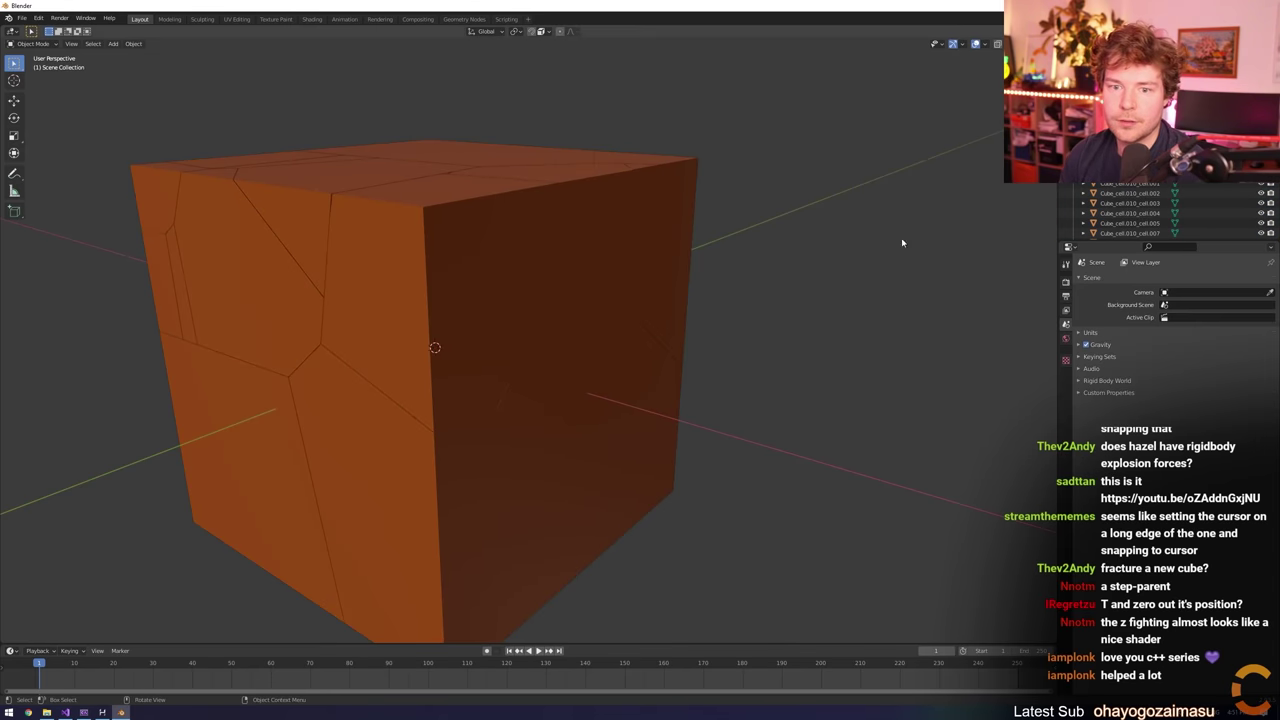
scroll(711, 308, "down", 3)
middle_click_drag(711, 308, 805, 350)
middle_click_drag(200, 134, 420, 180)
left_click(21, 18)
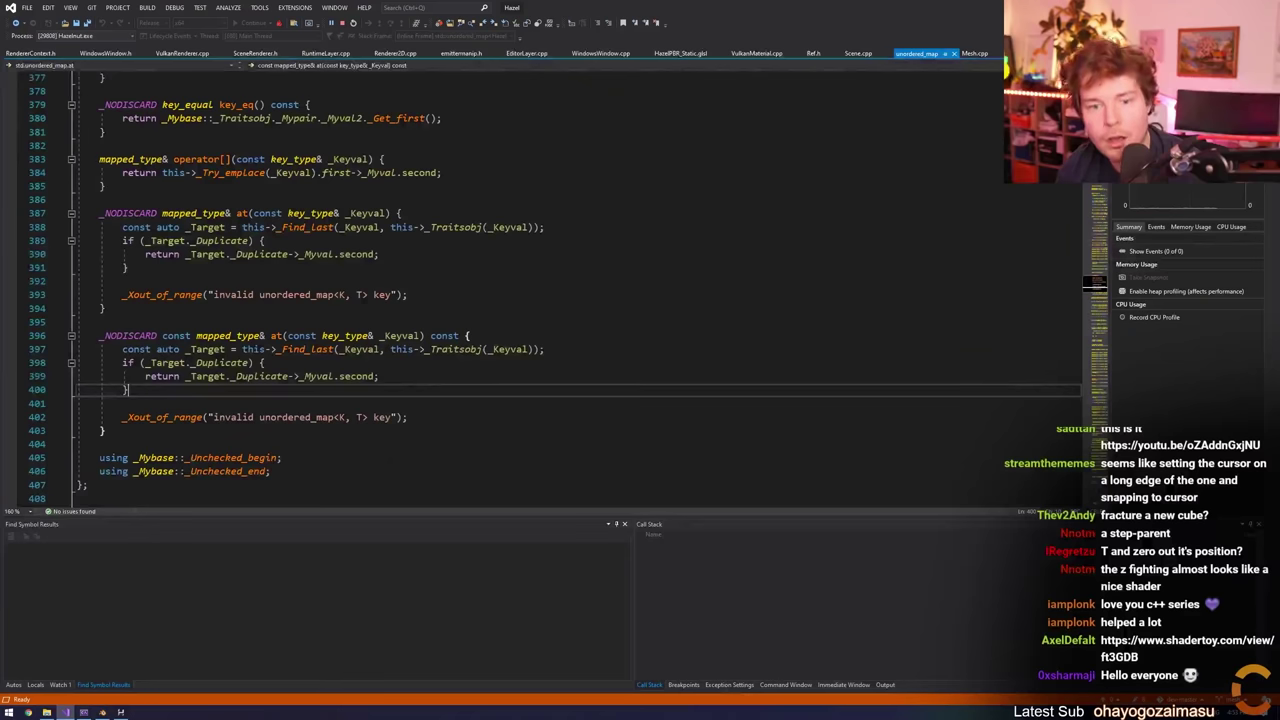
Switch to the Hazel editor and inspect the offset between the two orange cubes in the Terrain scene
mouse_move(700, 390)
left_mouse_down()
mouse_move(700, 205)
mouse_move(705, 392)
left_mouse_up()
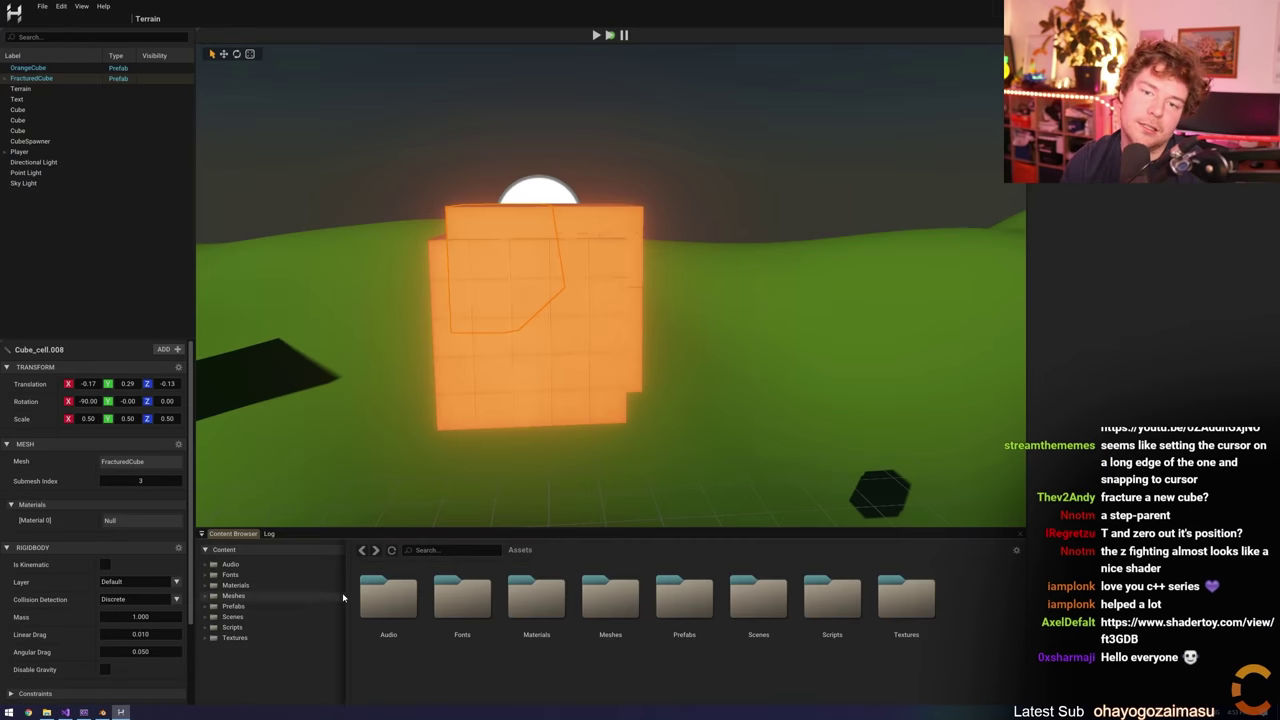
key("f")
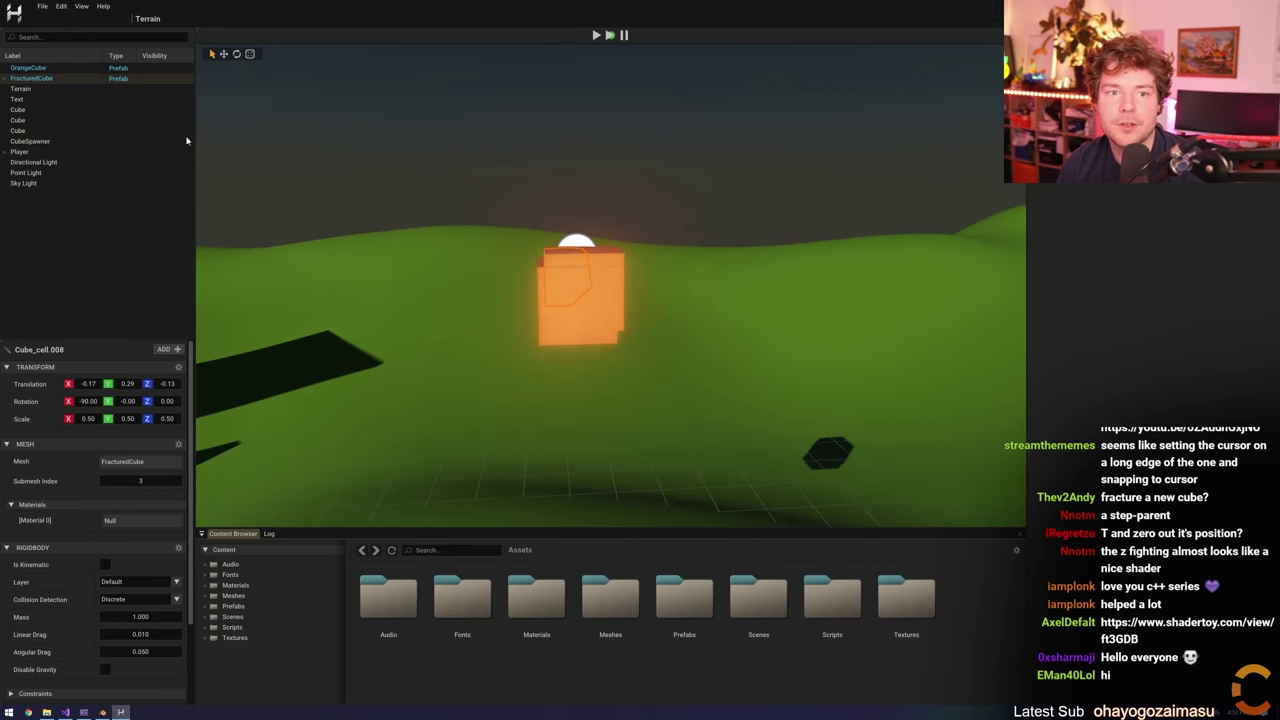
scroll(594, 191, "up", 4)
right_click_drag(614, 283, 680, 283)
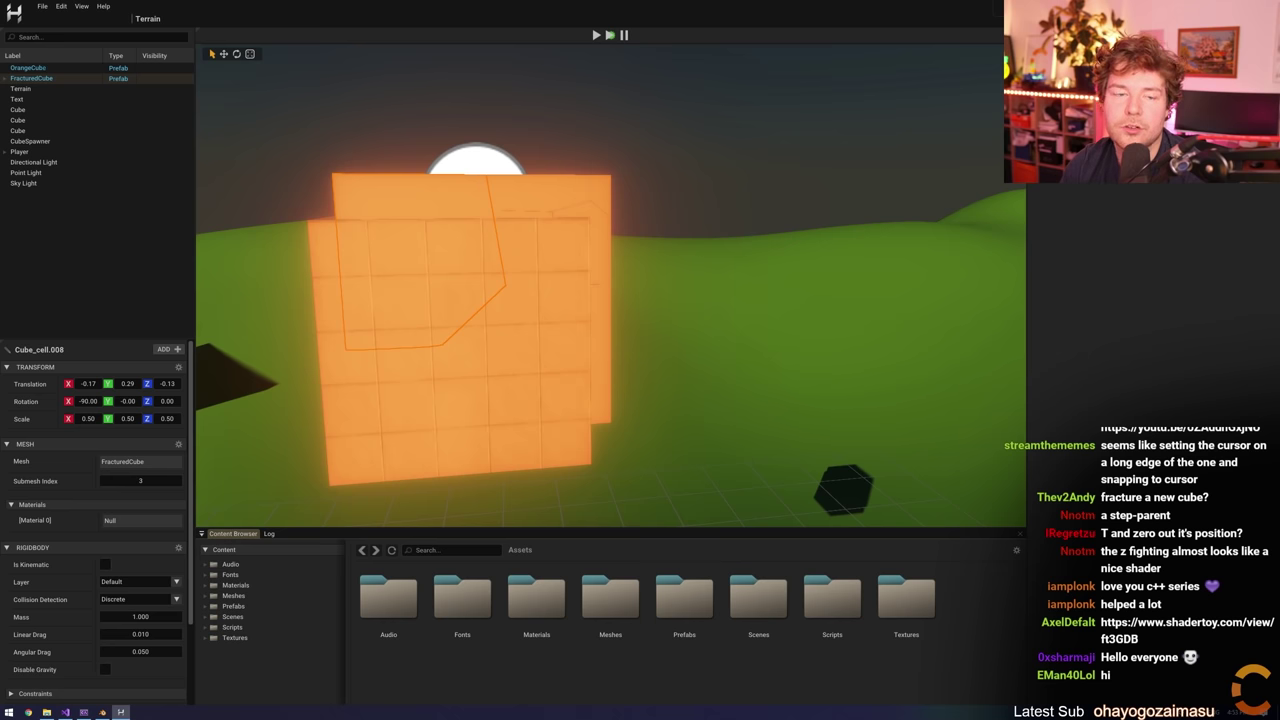
Expand the FracturedCube prefab and examine the transforms of several of its cell entities
left_click(52, 79)
left_click(5, 78)
left_click(44, 236)
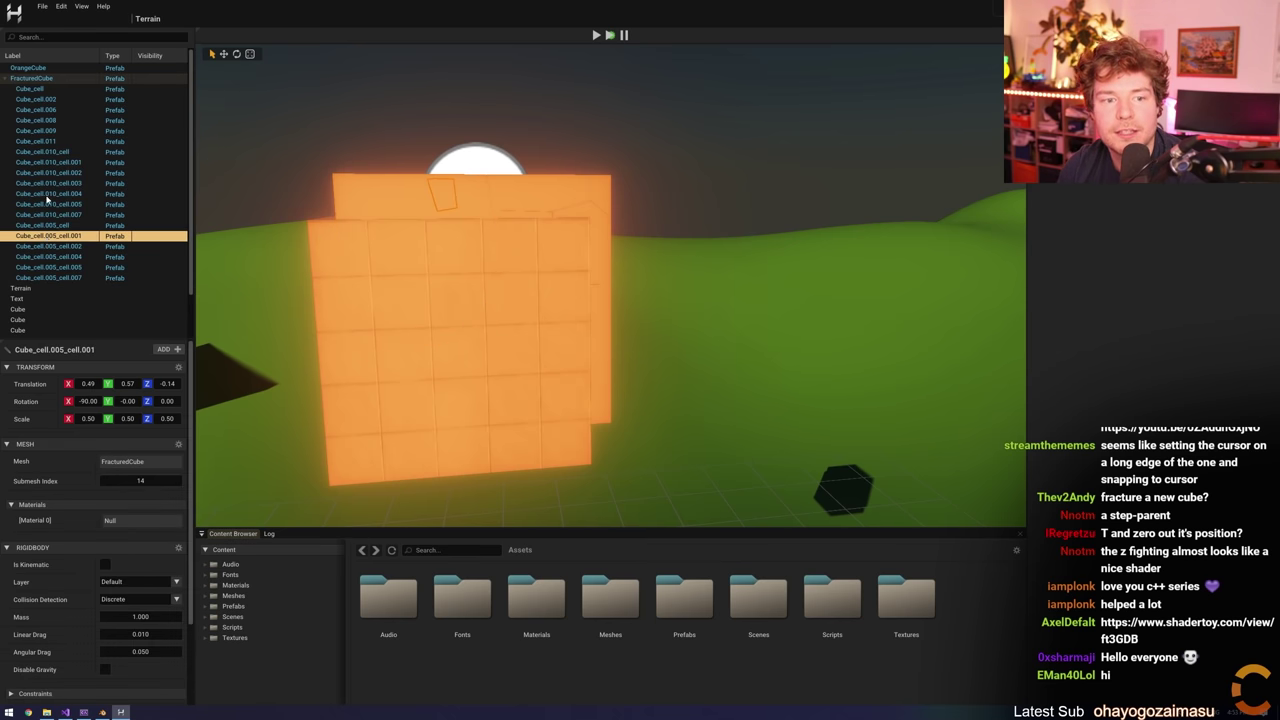
left_click(46, 195)
left_click(46, 162)
left_click(46, 131)
left_click(48, 100)
left_click(48, 89)
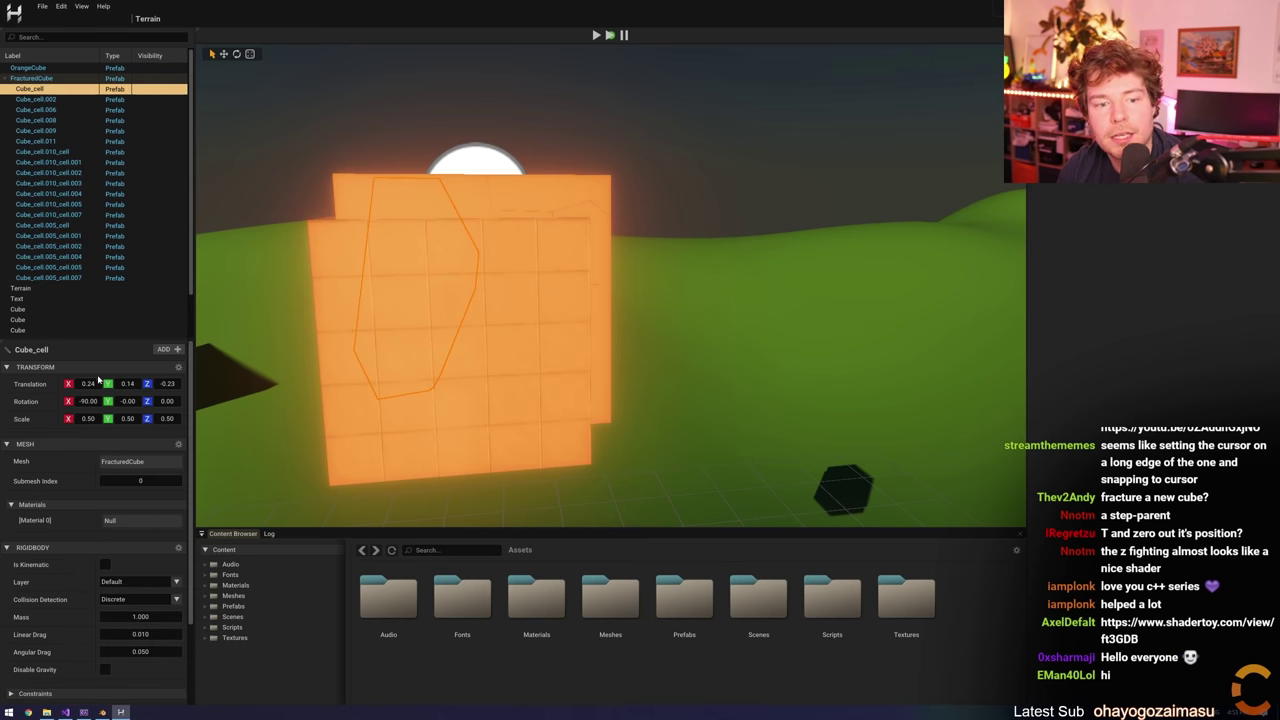
left_click(43, 277)
Compare the FracturedCube root's transform with those of its Cube_cell, Cube_cell.005_cell and Cube_cell.005_cell.007 children
left_click(32, 78)
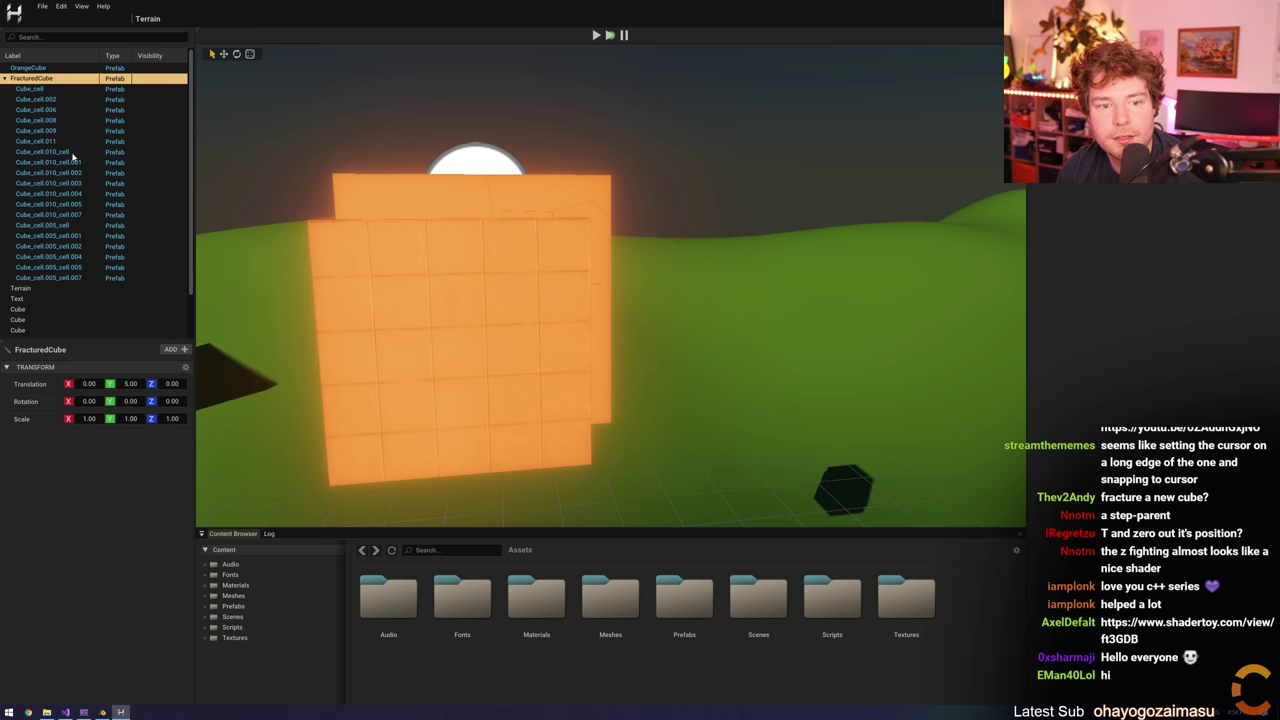
left_click(70, 226)
scroll(70, 230, "down", 2)
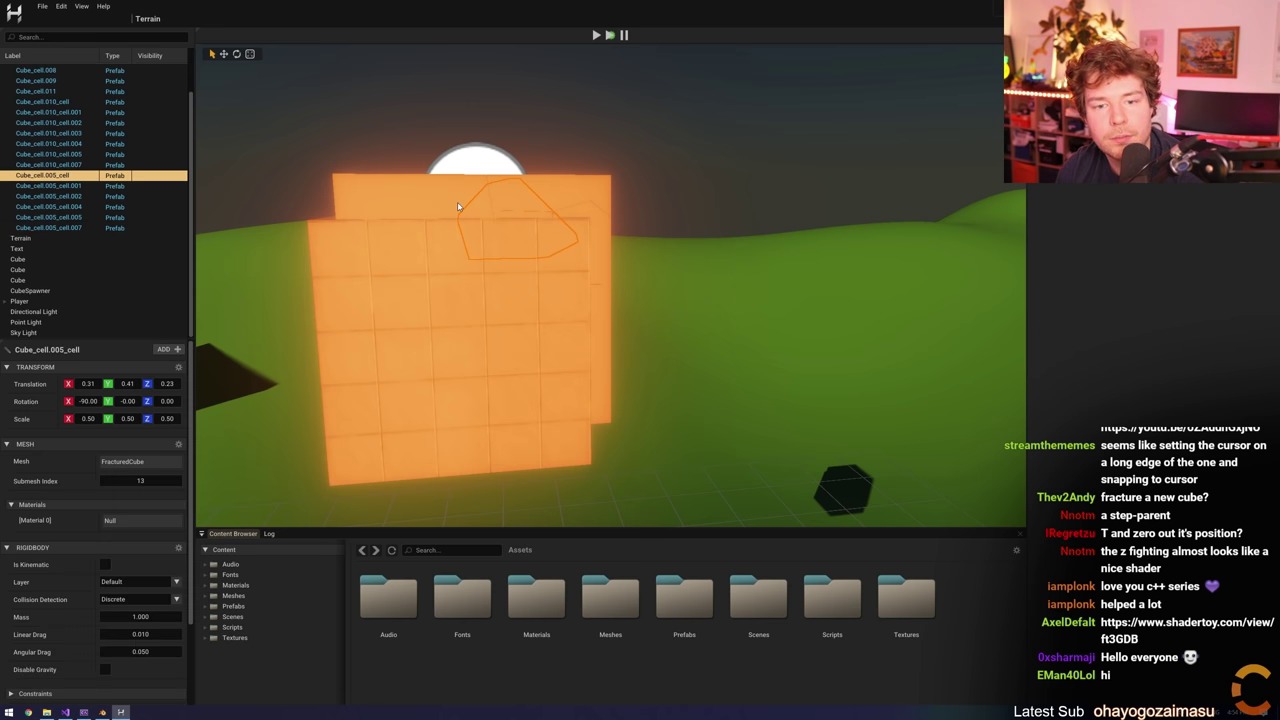
scroll(72, 170, "up", 2)
left_click(35, 78)
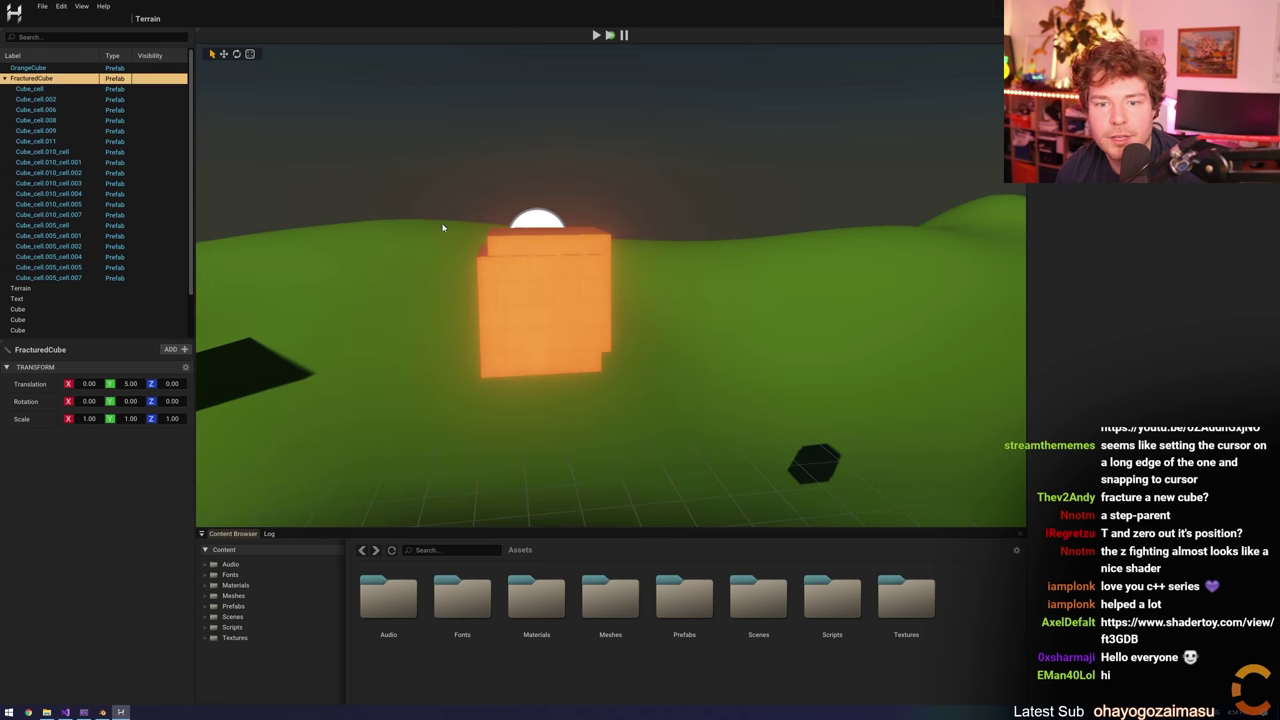
scroll(430, 403, "up", 3)
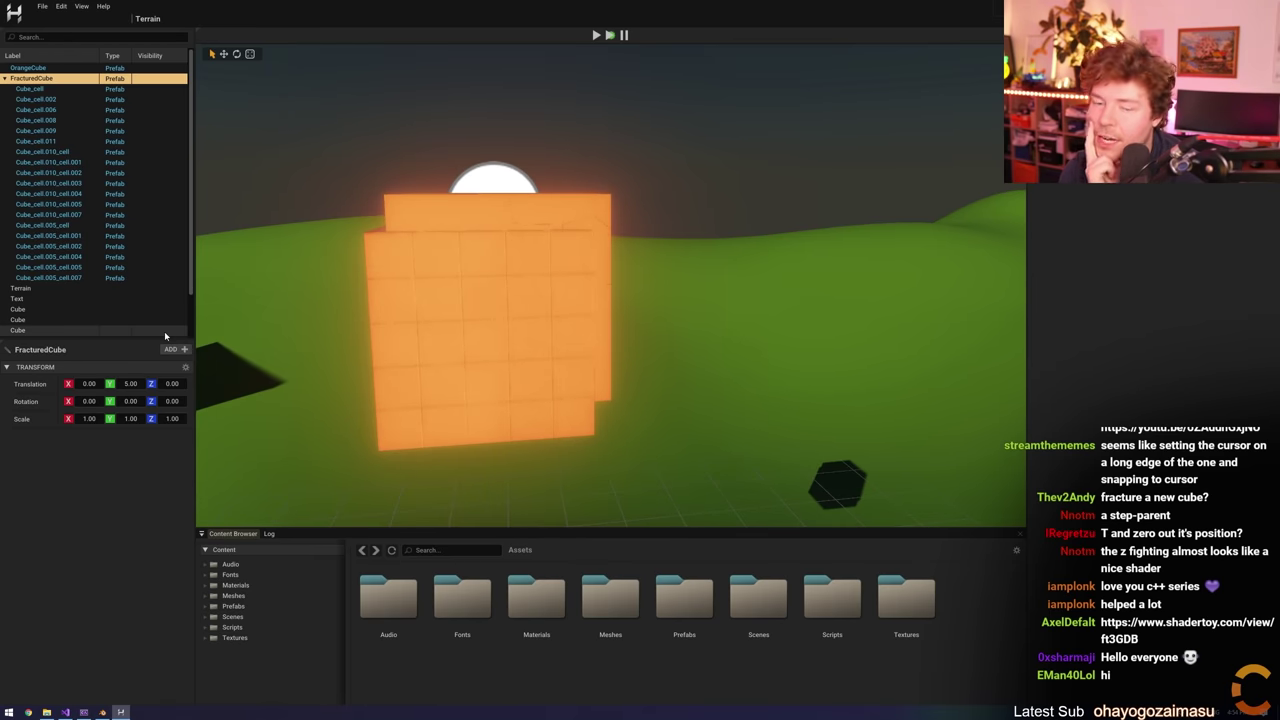
left_click(30, 89)
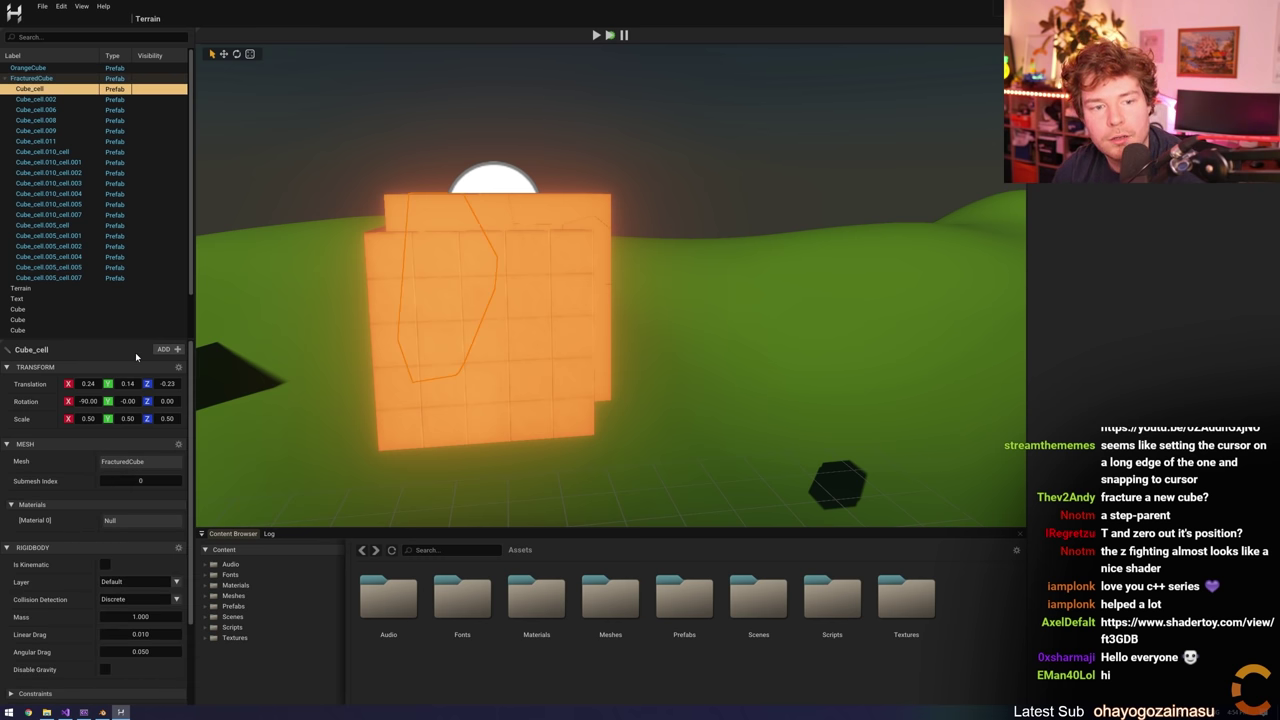
left_click(62, 279)
left_click(49, 91)
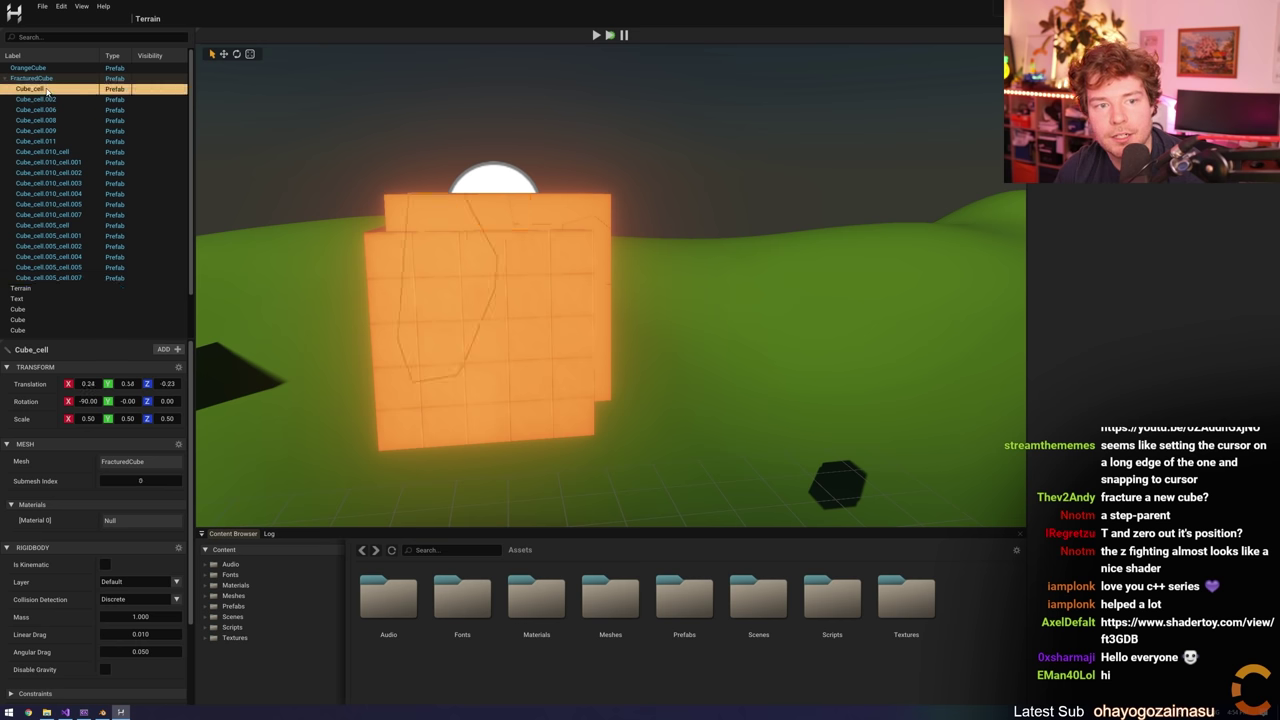
Check which commands are available for the Cube_cell entity
right_click(47, 90)
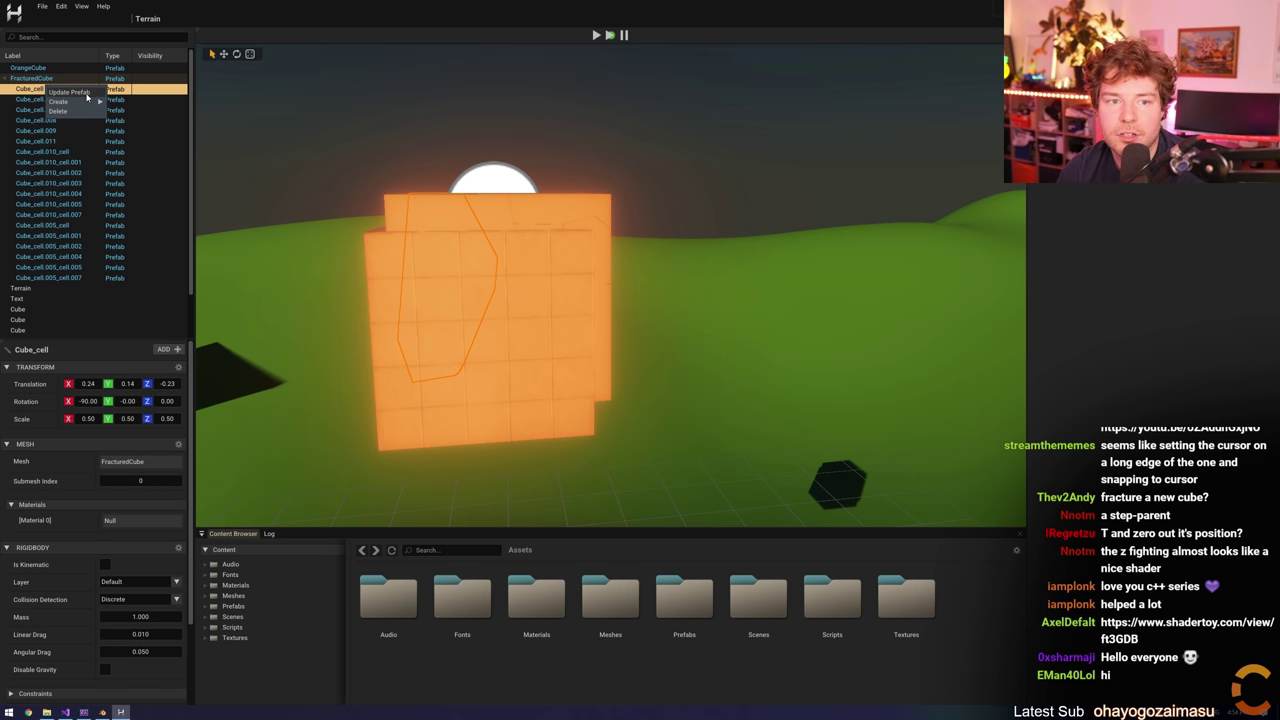
left_click(22, 122)
left_click(30, 100)
left_click(29, 110)
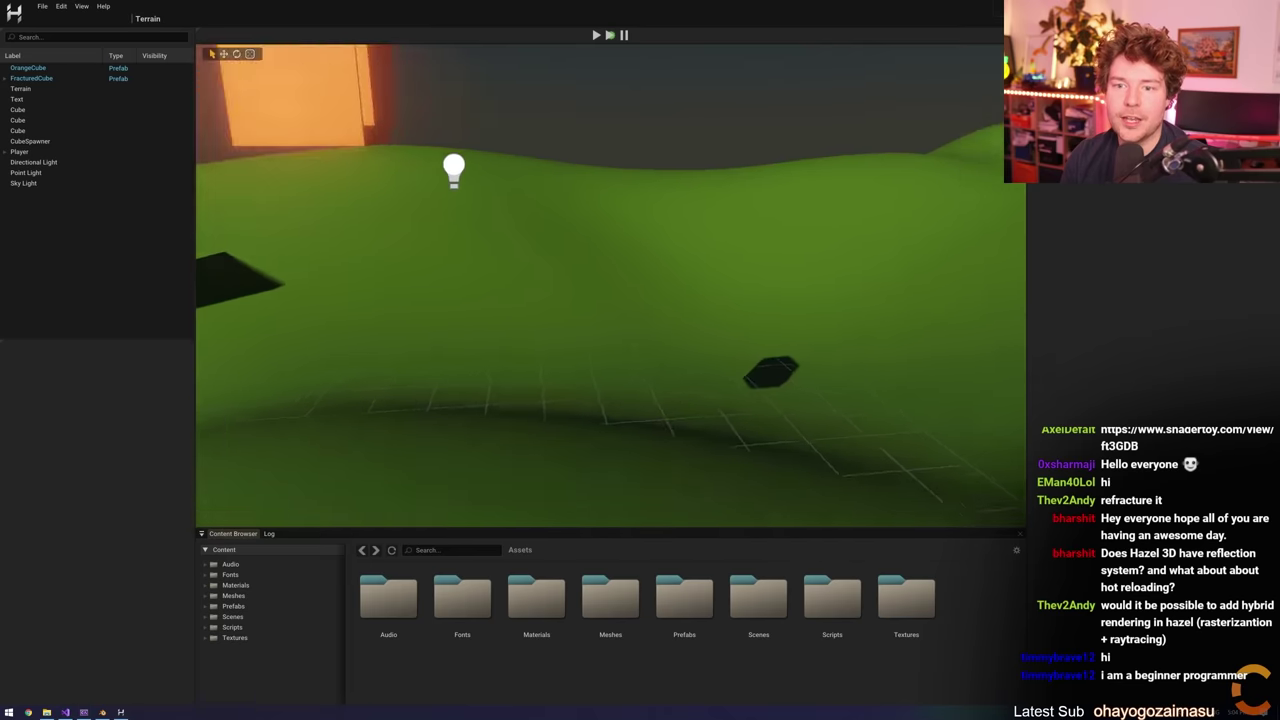
Select the Cube_cell.008 piece of FracturedCube and apply Reset Transform to Mesh to it
key("w")
right_click_drag(611, 250, 767, 280)
left_click(589, 231)
key("w")
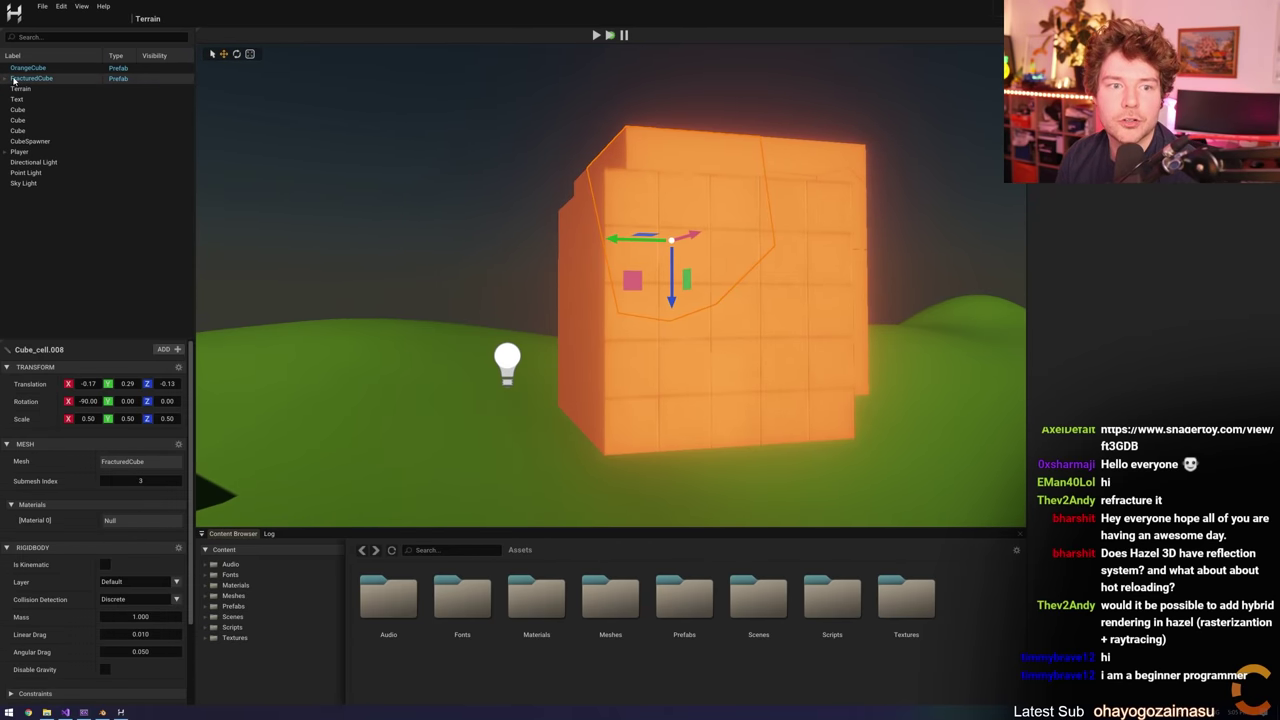
left_click(5, 79)
left_click(665, 145)
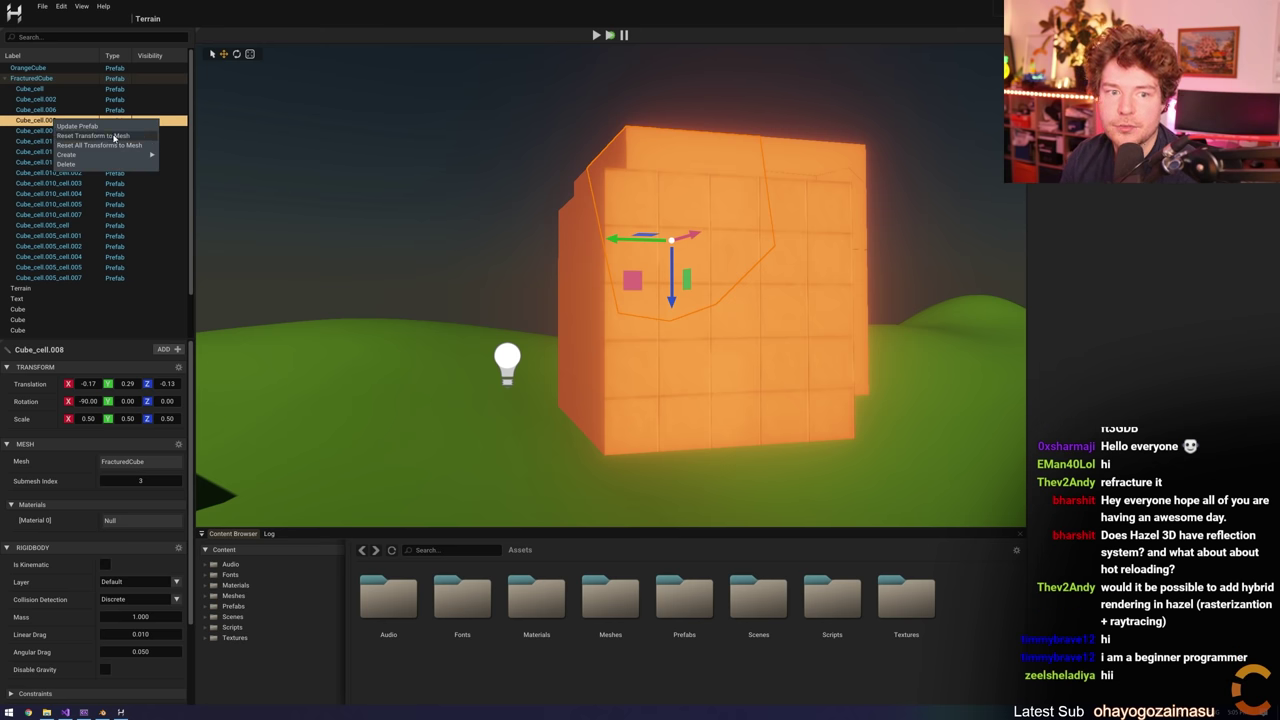
left_click(92, 135)
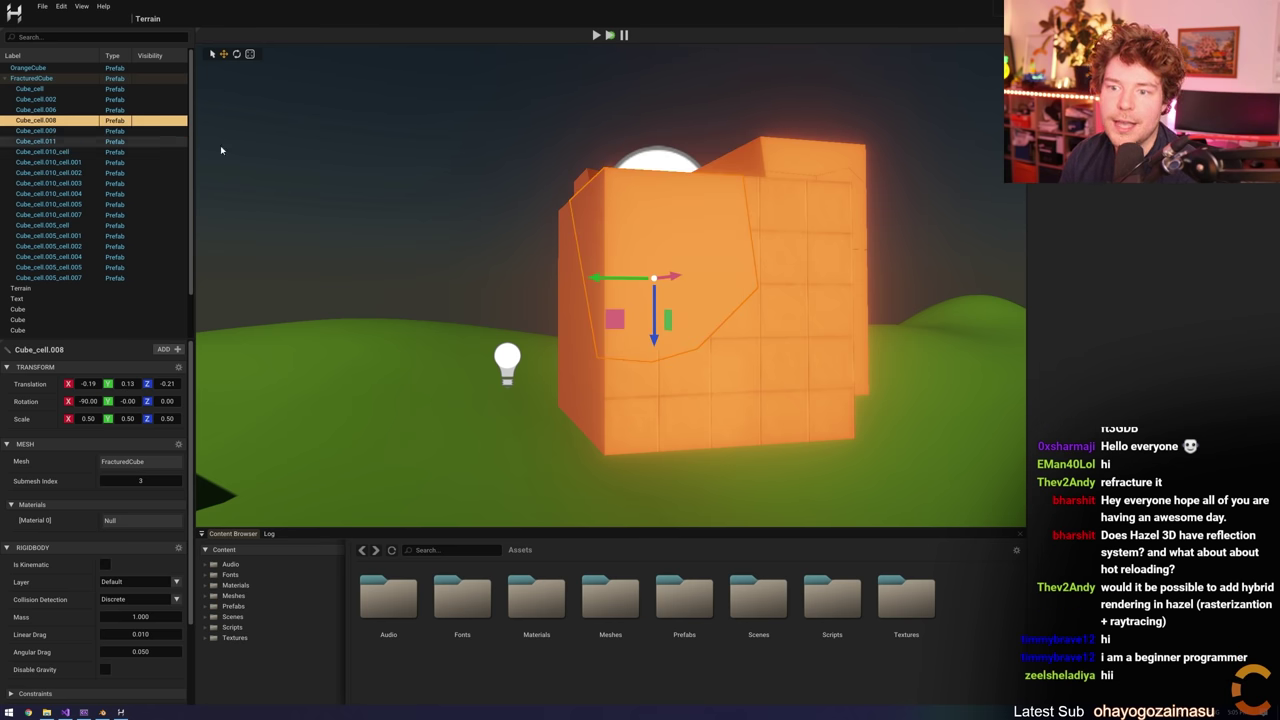
Apply Reset All Transforms to Mesh to the FracturedCube prefab and select the Terrain entity
right_click_drag(565, 287, 600, 375)
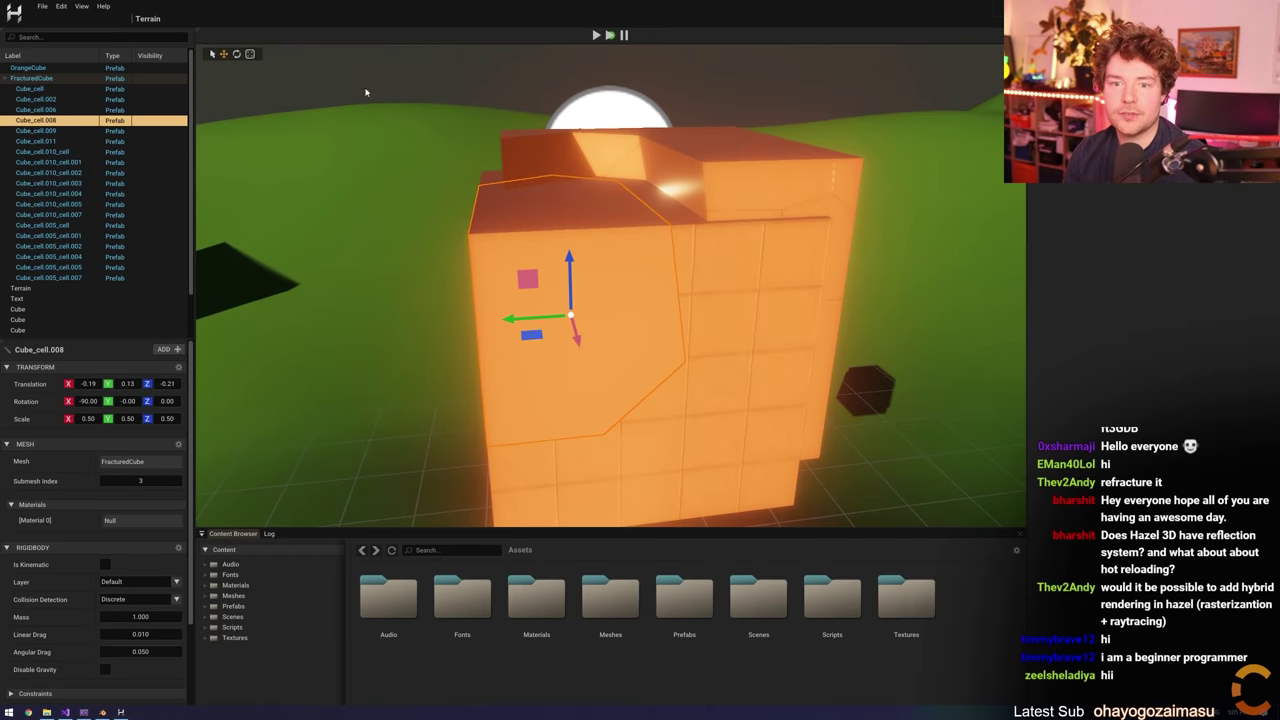
left_click(32, 79)
right_click(32, 80)
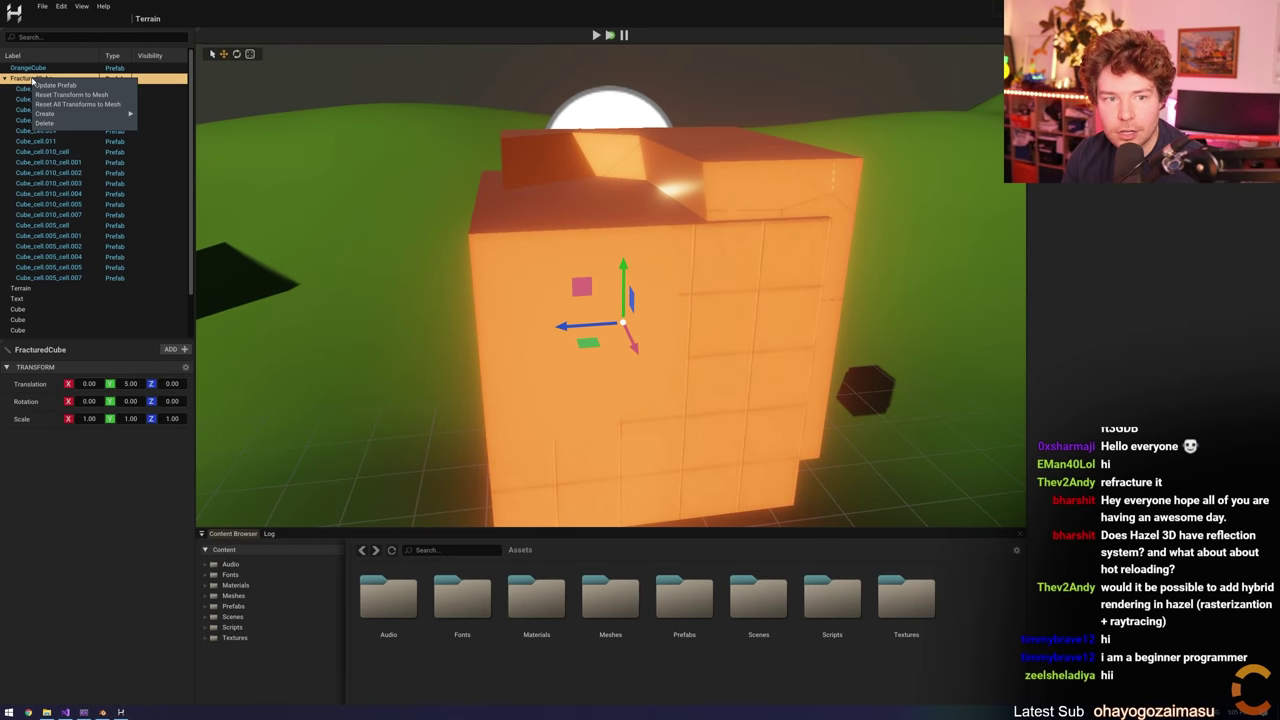
left_click(88, 105)
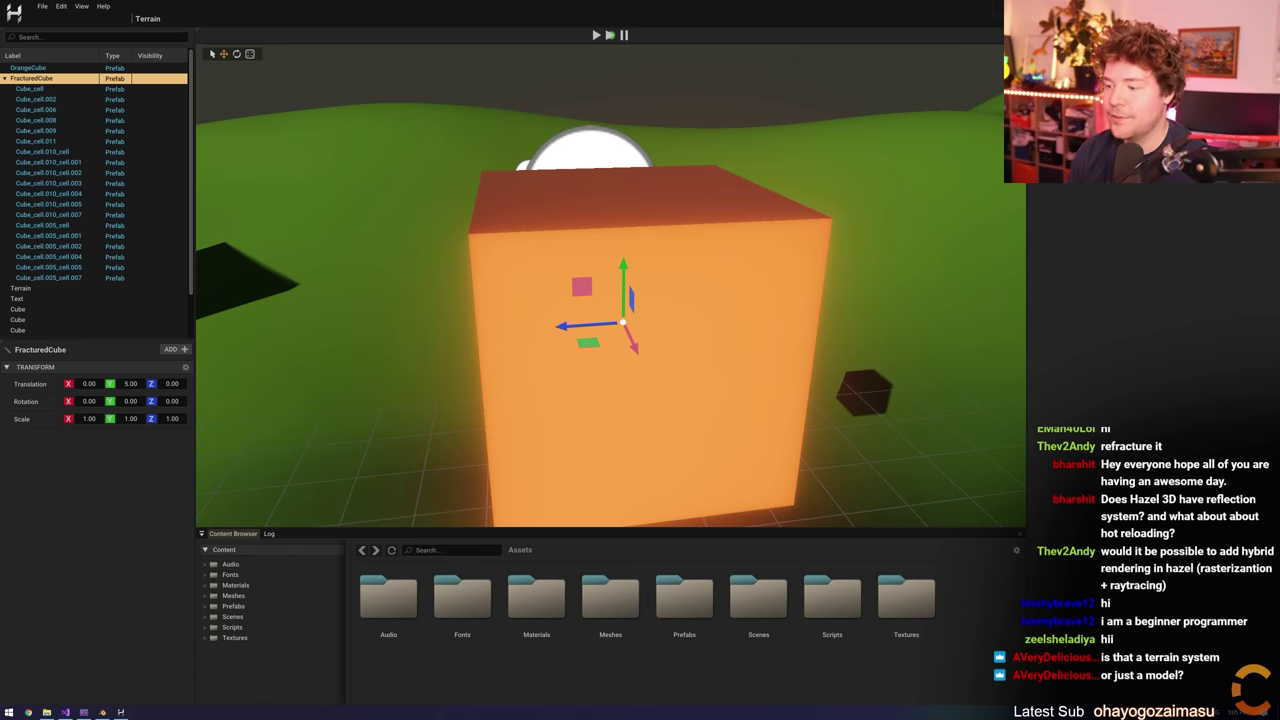
right_click_drag(946, 208, 932, 272)
left_click(932, 272)
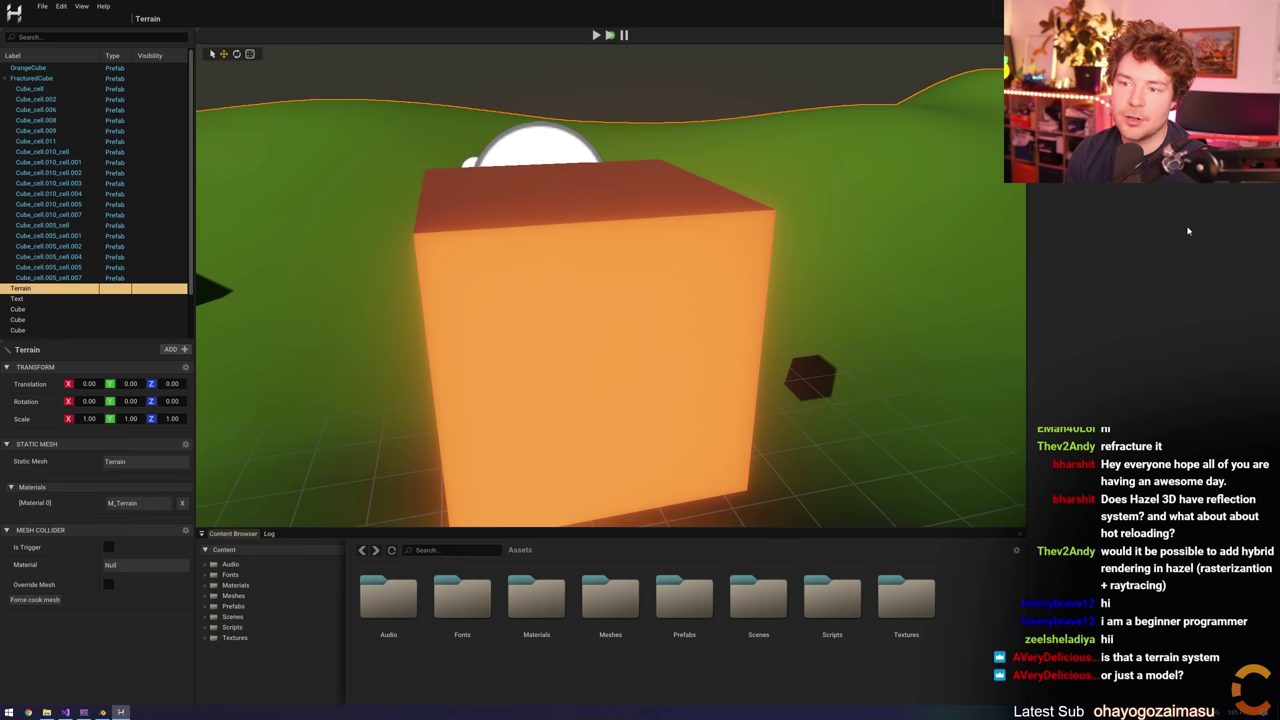
Turn on Show Selected Wireframe to inspect the Terrain mesh, turn it off, and look around the scene
left_click(1099, 35)
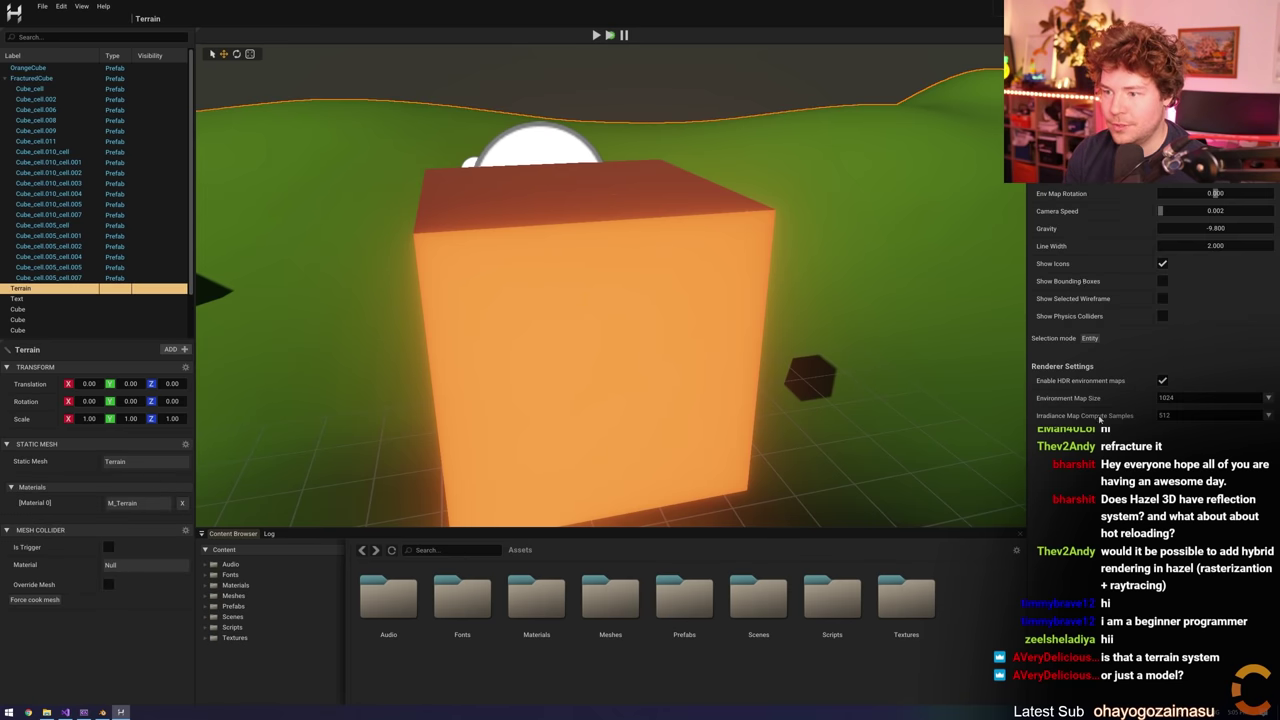
left_click(1161, 300)
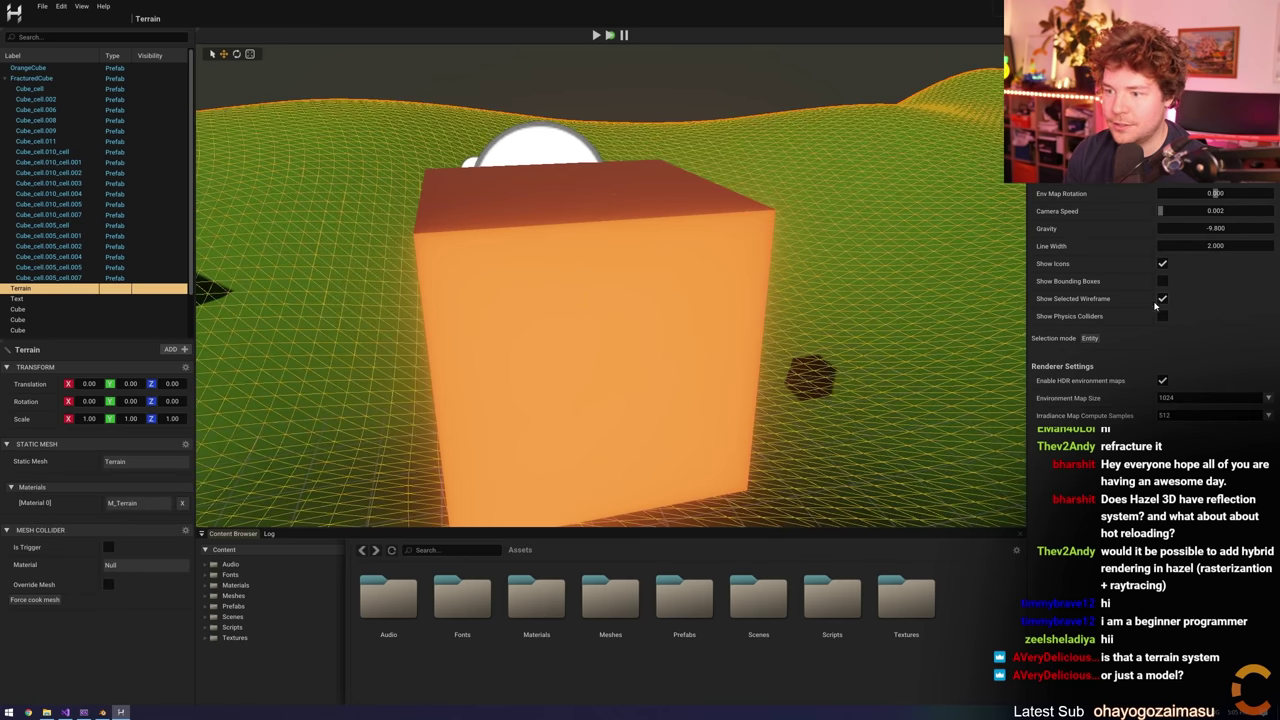
right_click_drag(940, 300, 330, 305)
left_click(1162, 299)
right_click_drag(788, 340, 557, 212)
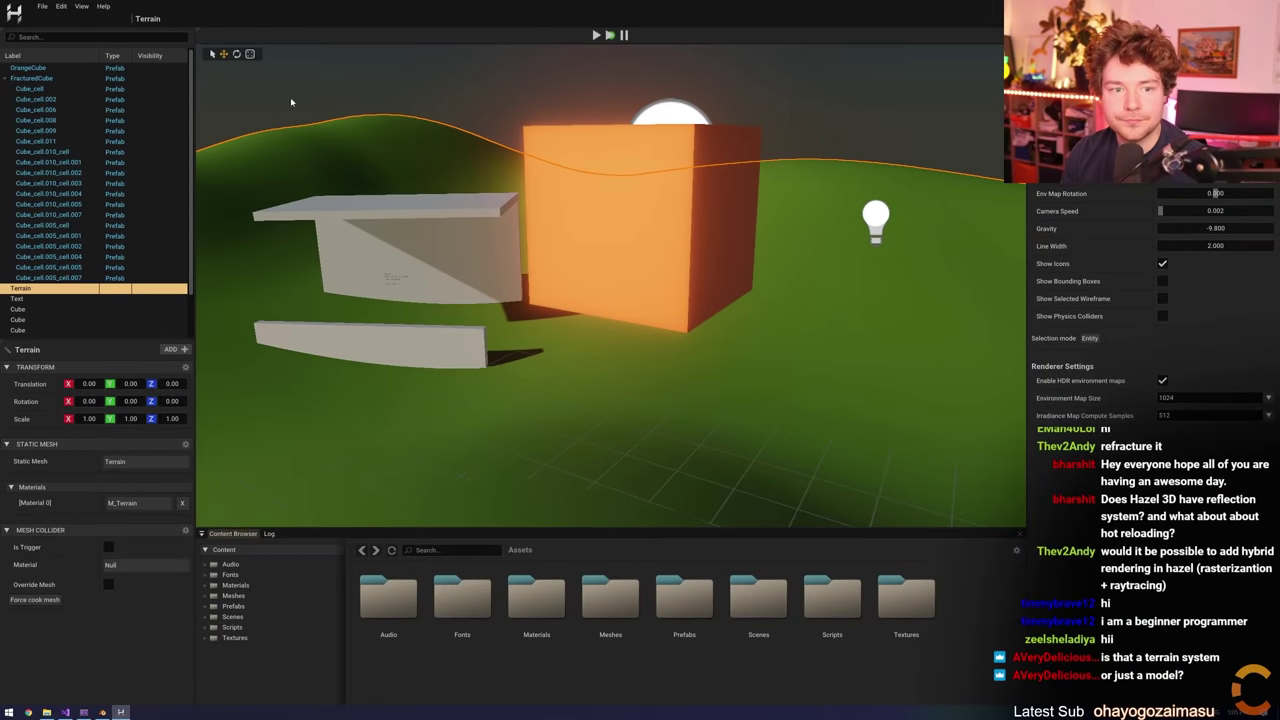
Update the FracturedCube prefab from its instance in the scene
left_click(27, 78)
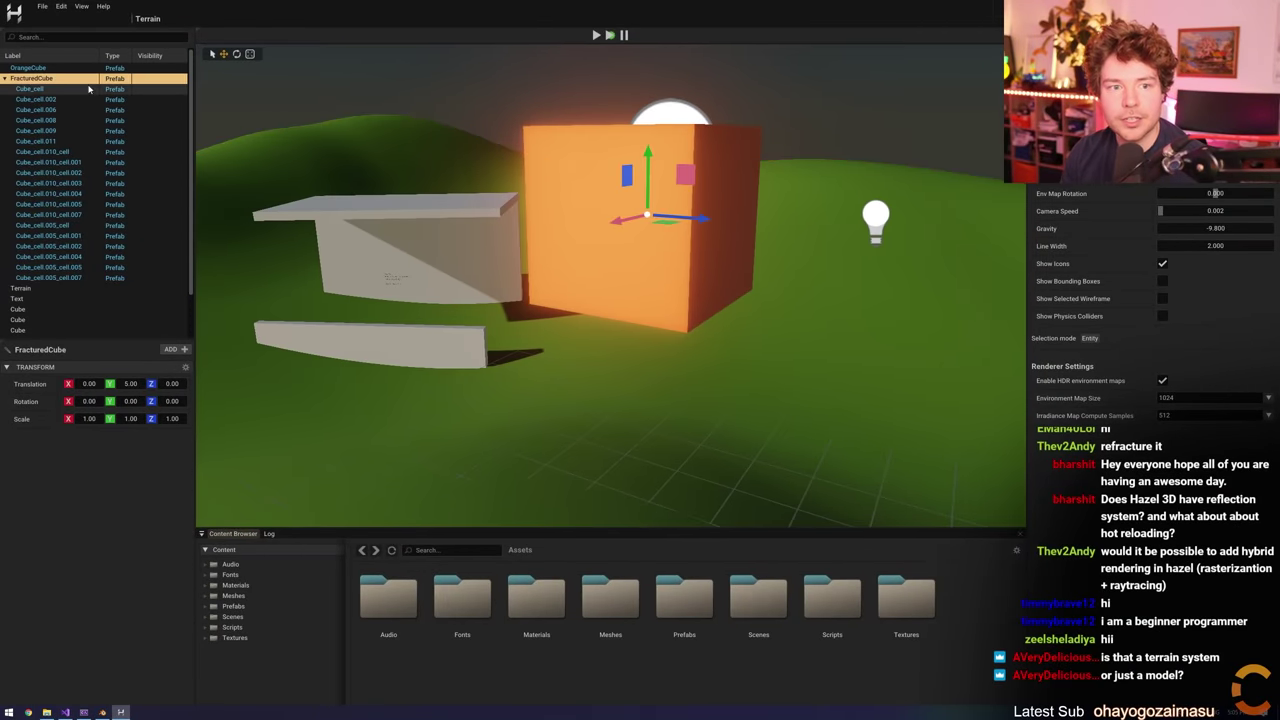
right_click(25, 79)
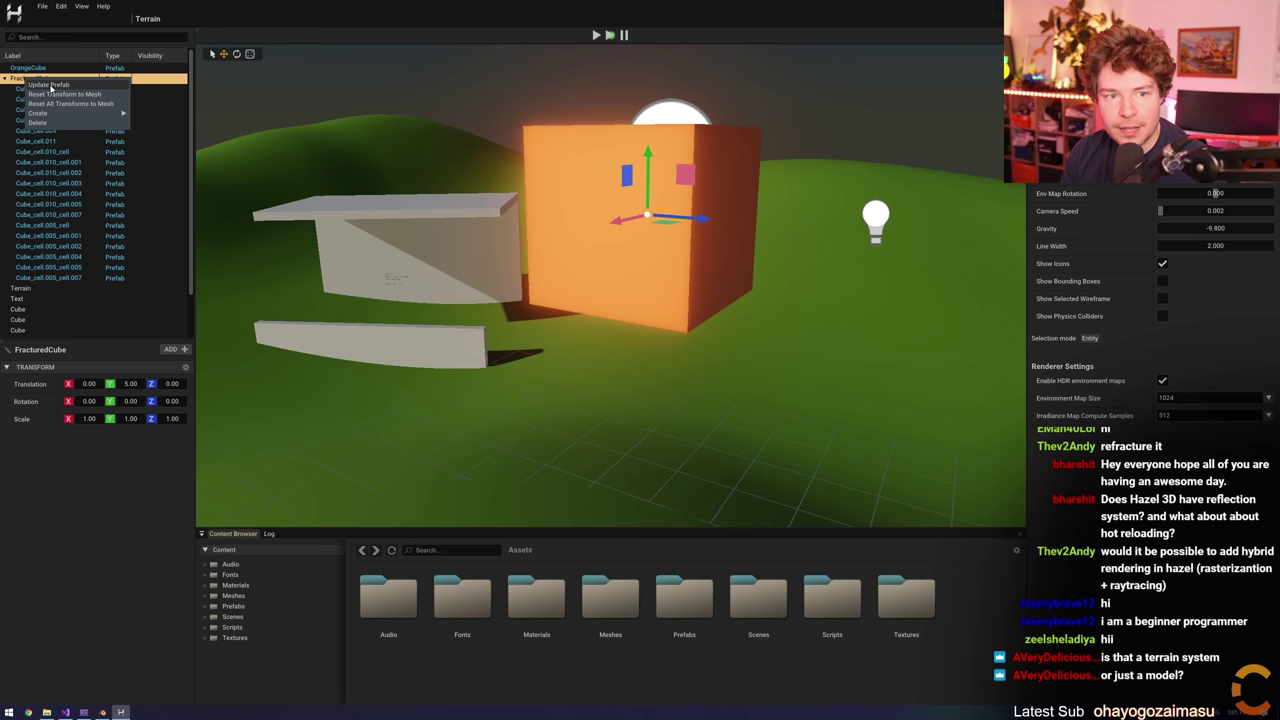
left_click(51, 85)
Delete the FracturedCube and OrangeCube instances from the scene
key("Delete")
left_click(25, 70)
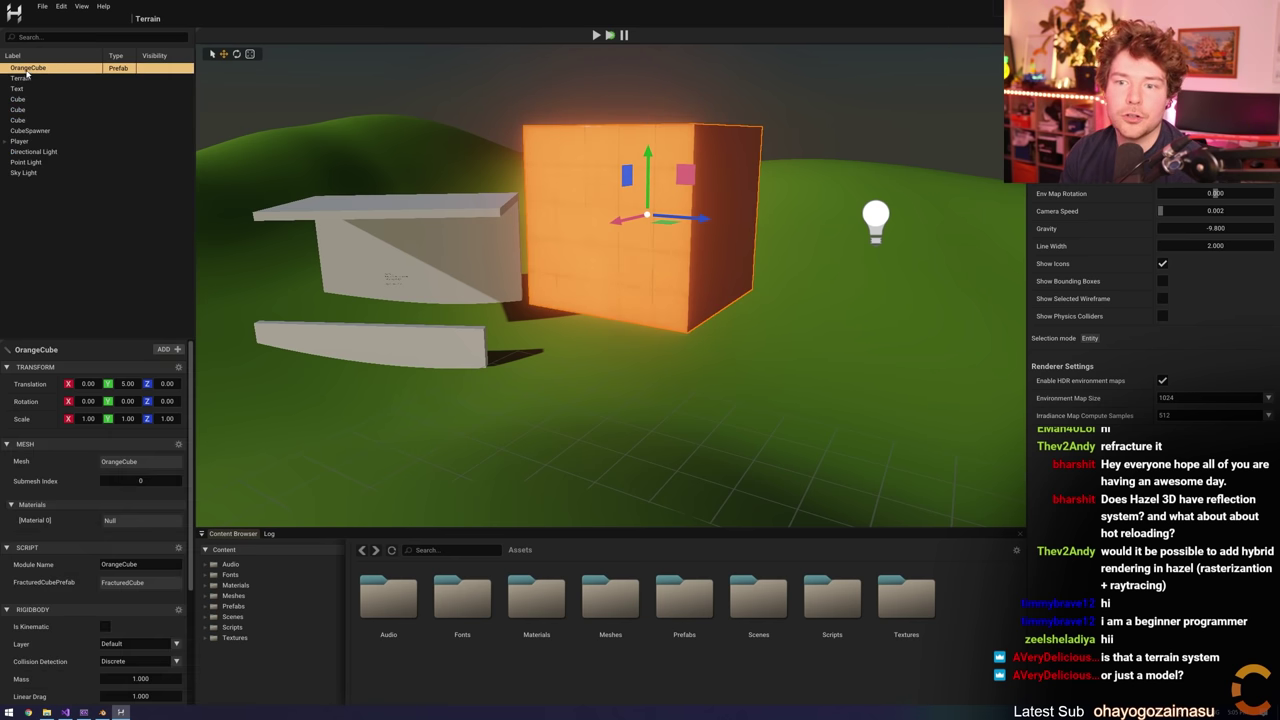
key("Delete")
Play the scene and set Cascade Split to 0.950, CascadeNearPlaneOffset to -4 and CascadeFarPlaneOffset to 4
left_click(595, 37)
left_click(595, 37)
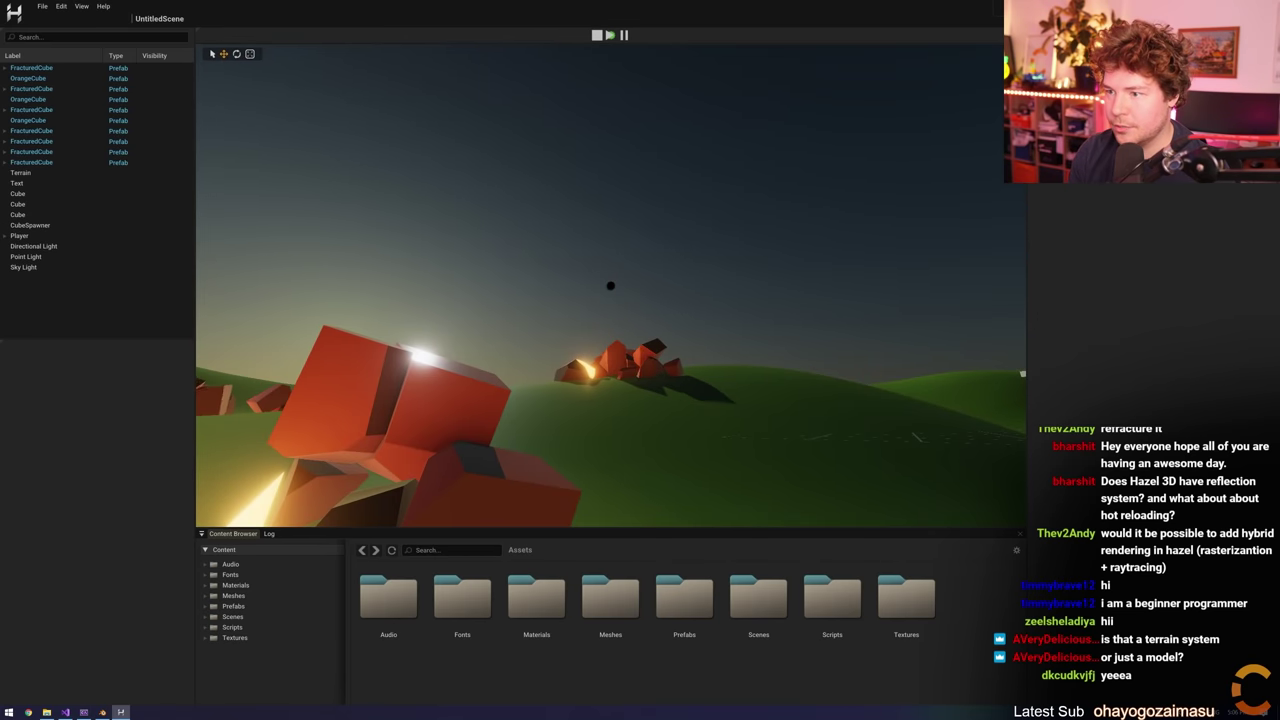
scroll(1097, 231, "down", 5)
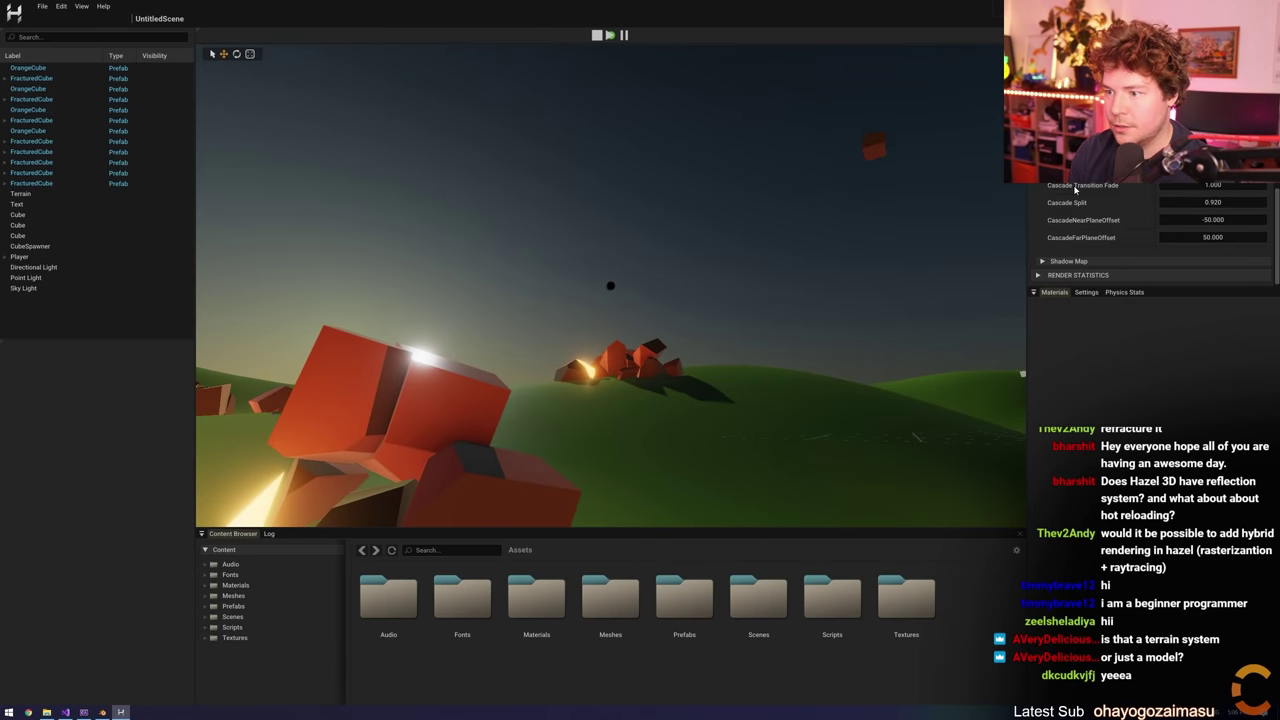
left_click_drag(1214, 202, 1222, 203)
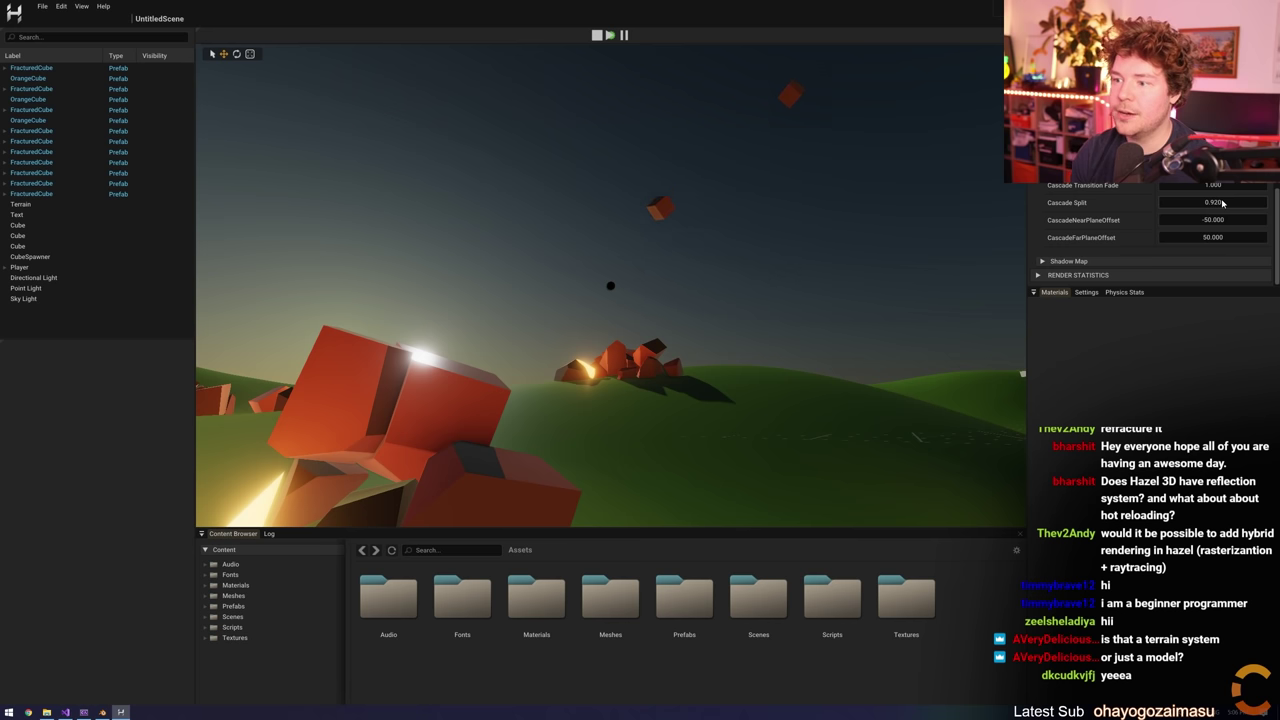
key("BackSpace")
key("BackSpace")
type("50")
key("Tab")
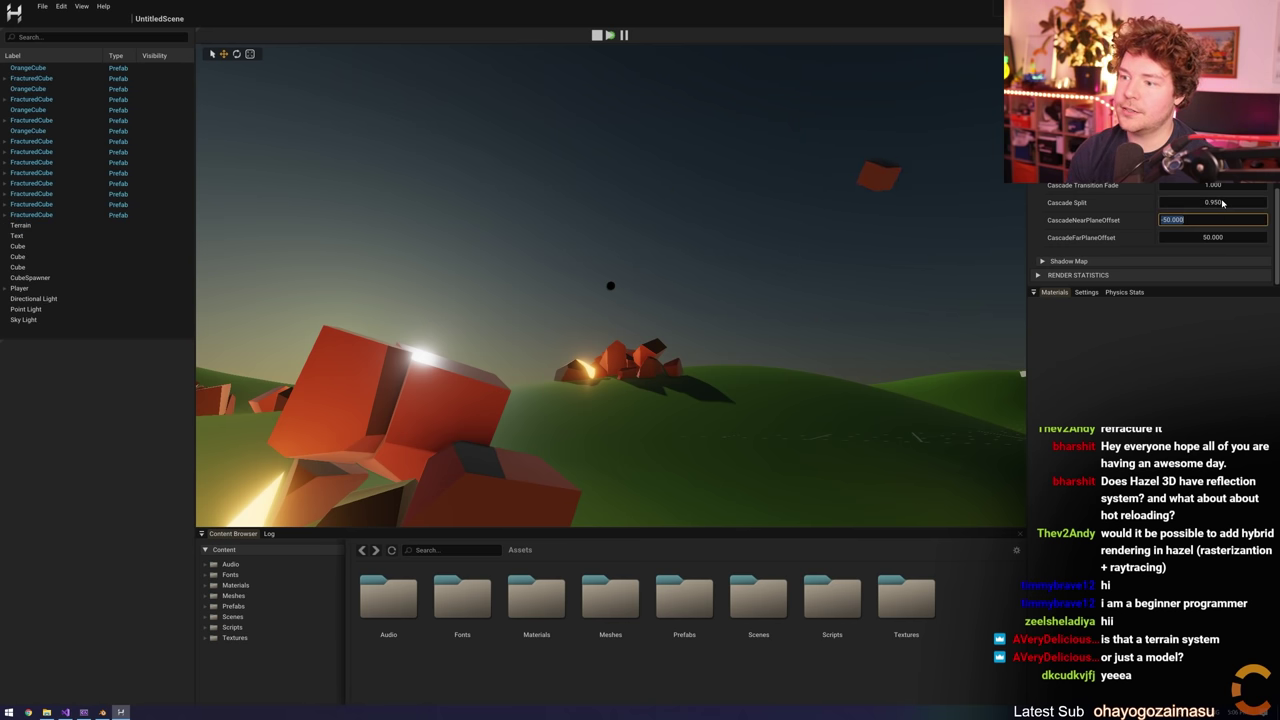
key("Tab")
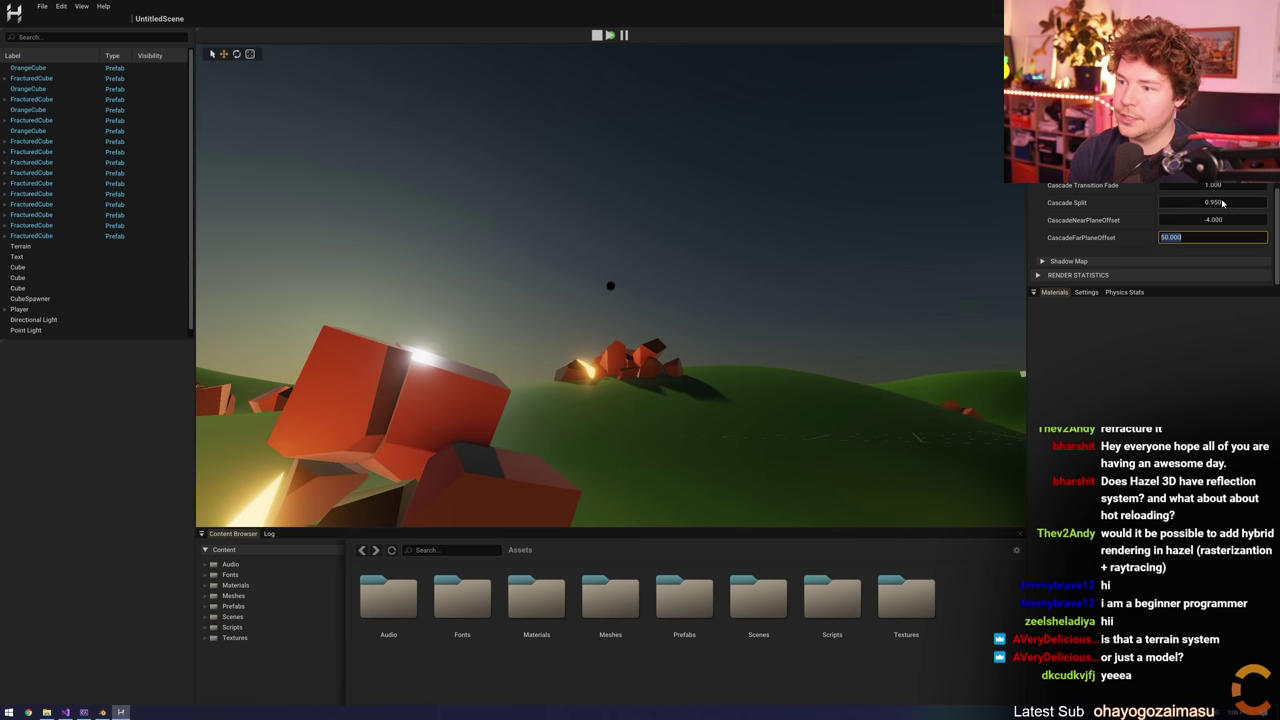
type("4")
key("Return")
key("Escape")
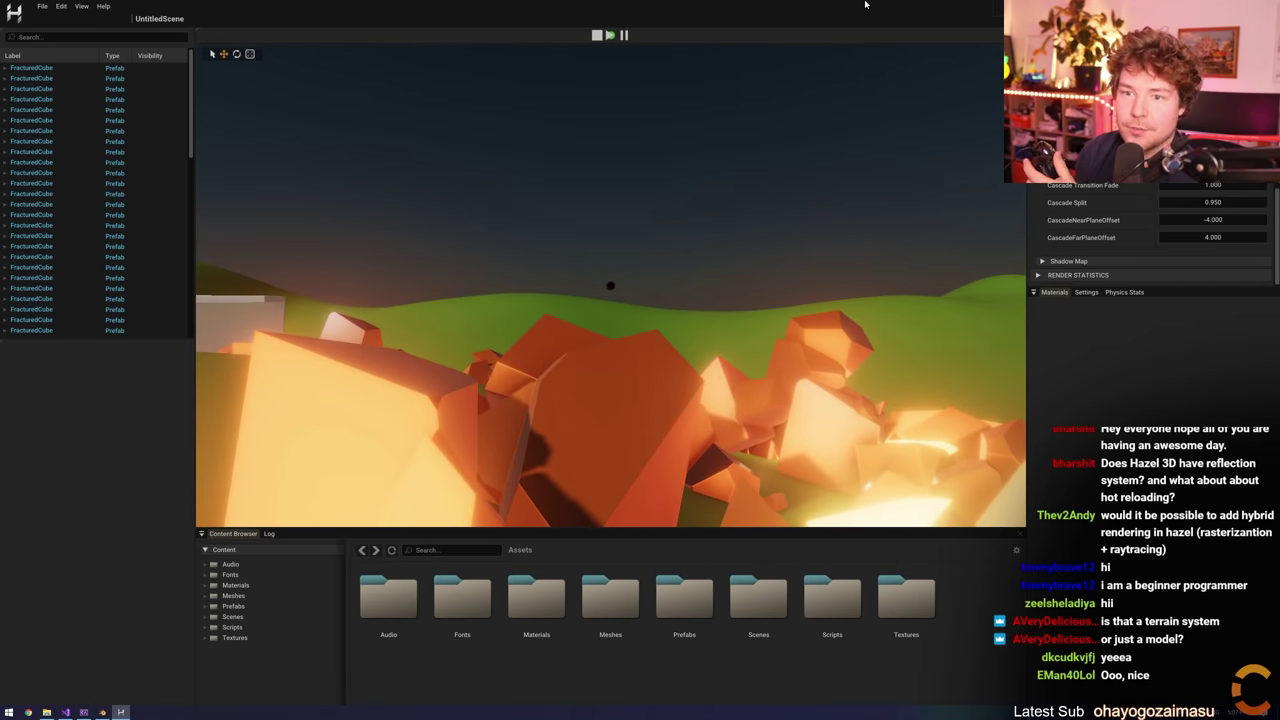
Stop playing and save the Terrain scene
left_click(597, 35)
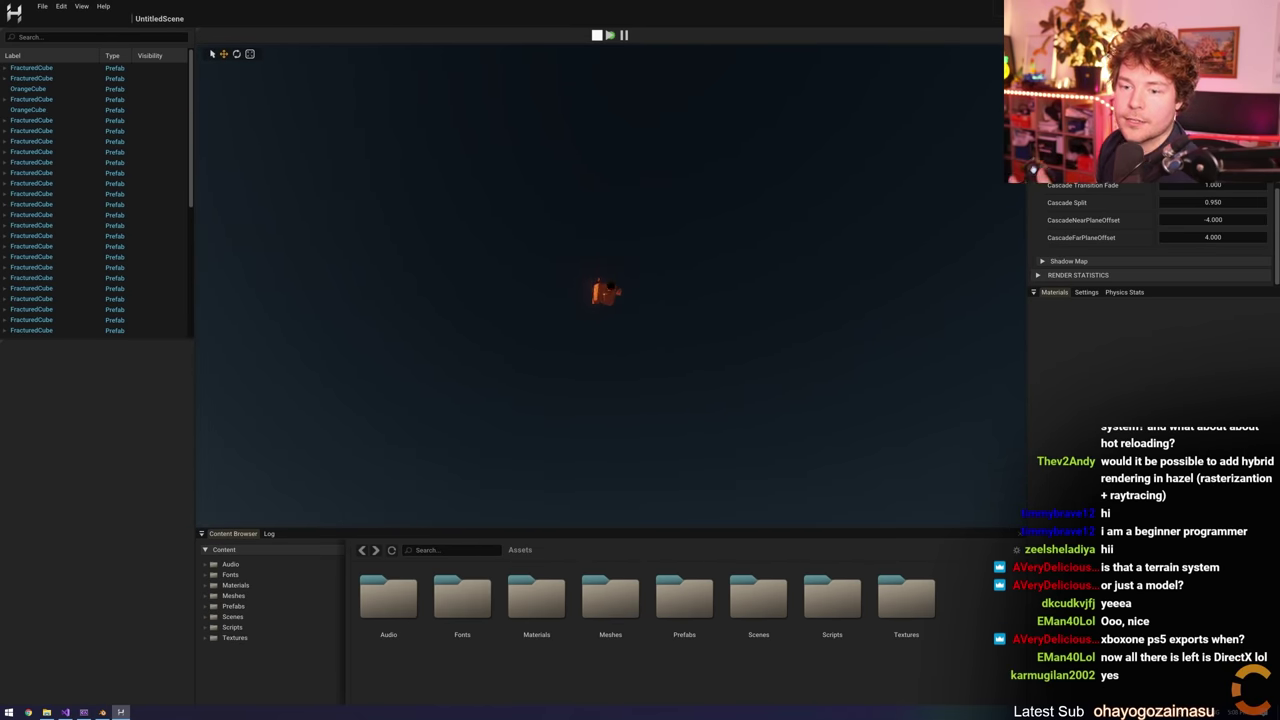
left_click(597, 36)
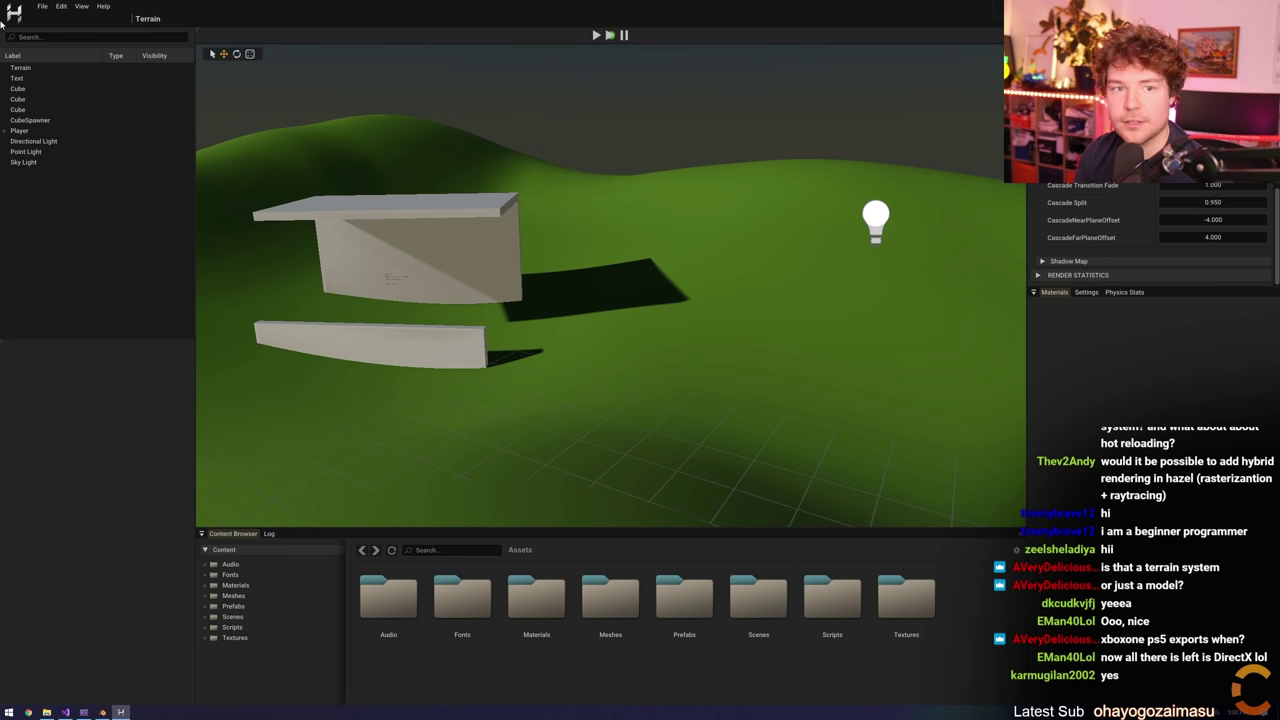
left_click(43, 7)
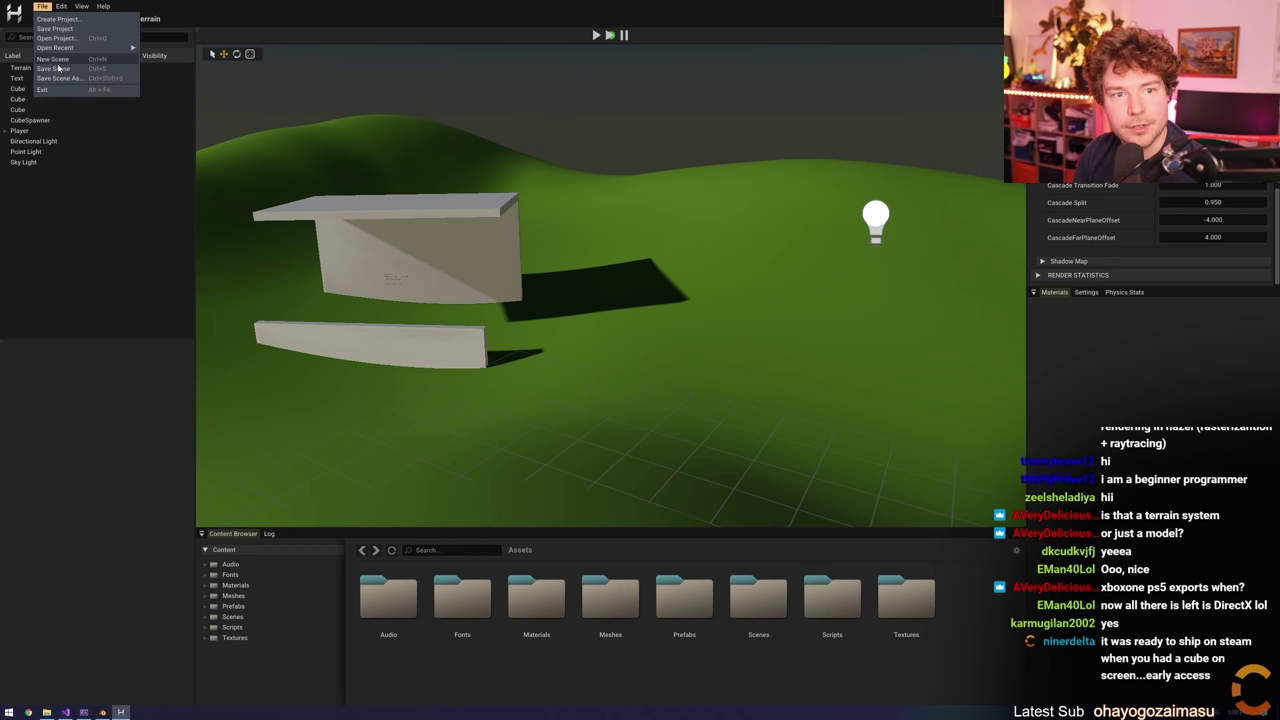
left_click(65, 73)
Switch to Visual Studio and make Hazel-Runtime the startup project
key("alt+Tab")
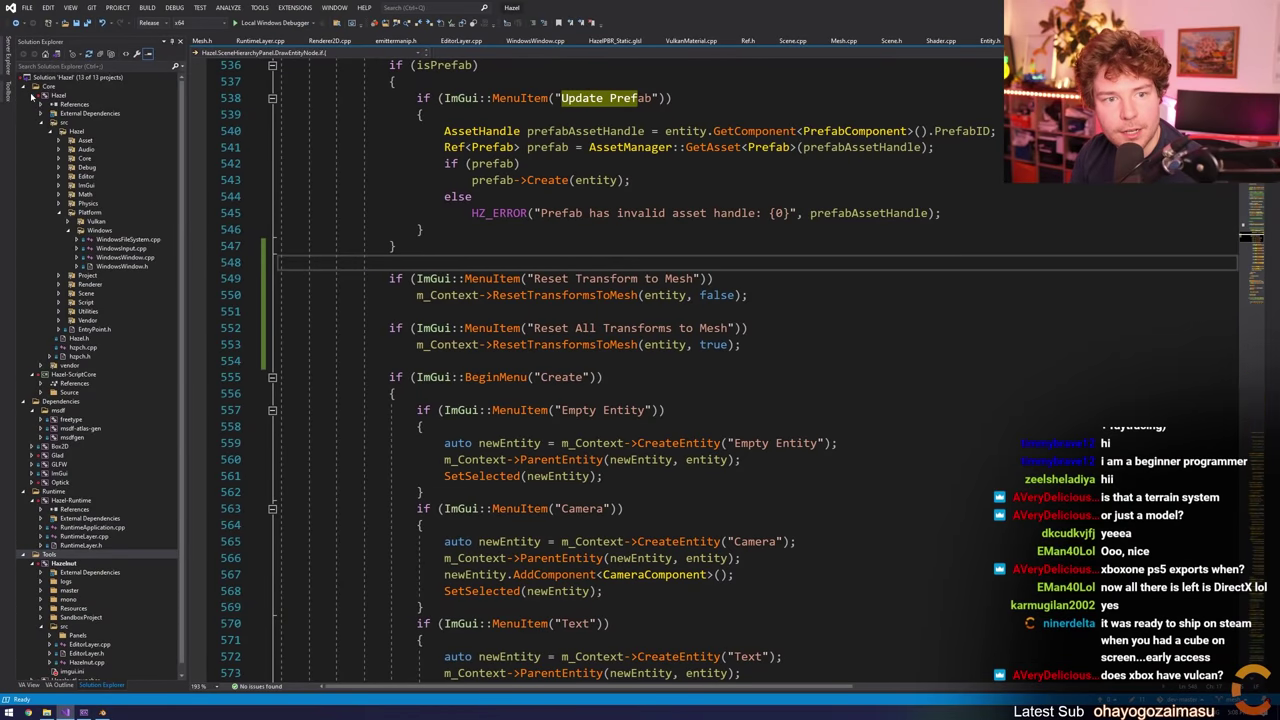
left_click(32, 95)
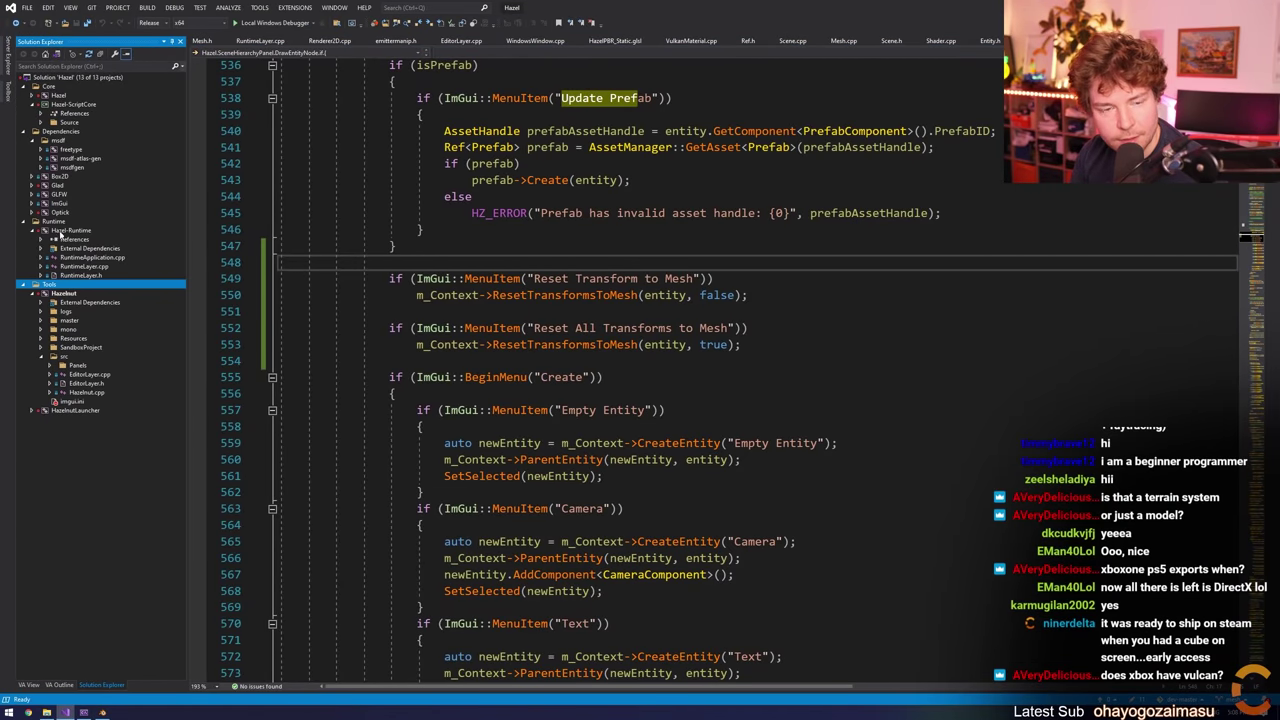
right_click(60, 233)
left_click(95, 405)
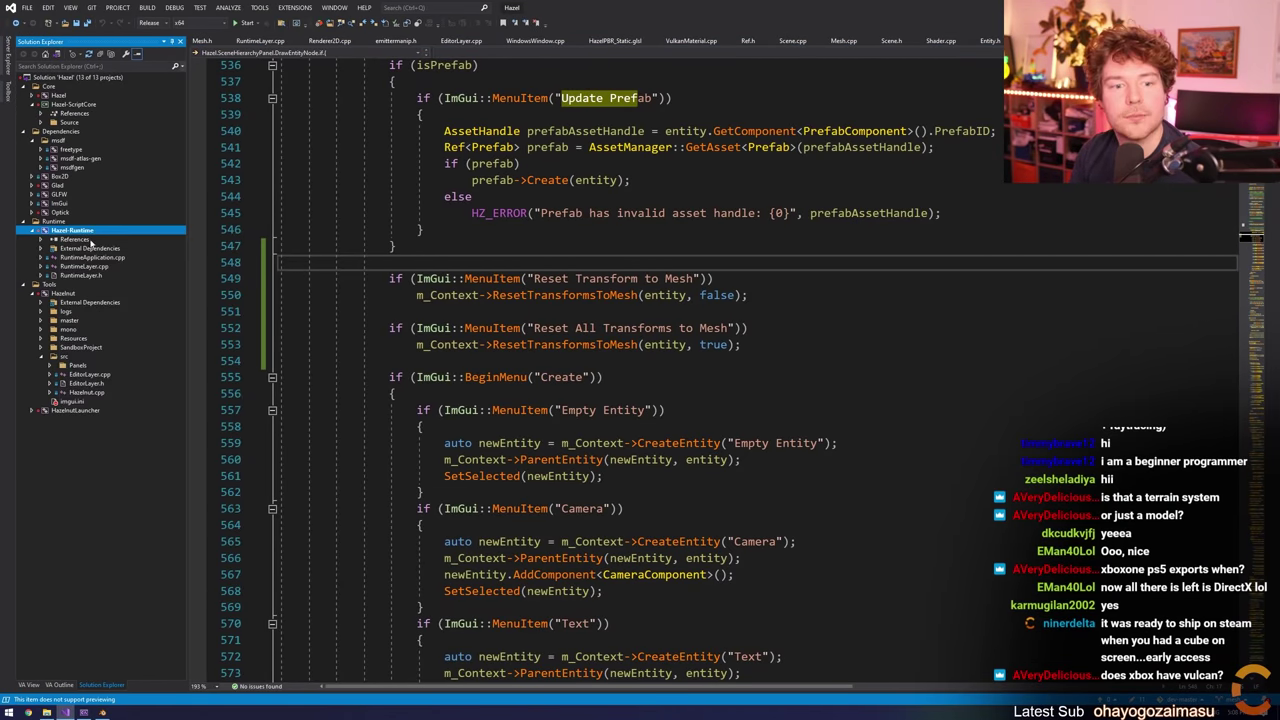
Open RuntimeApplication.cpp, review CreateApplication, and run Hazel-Runtime in the debugger
double_click(84, 258)
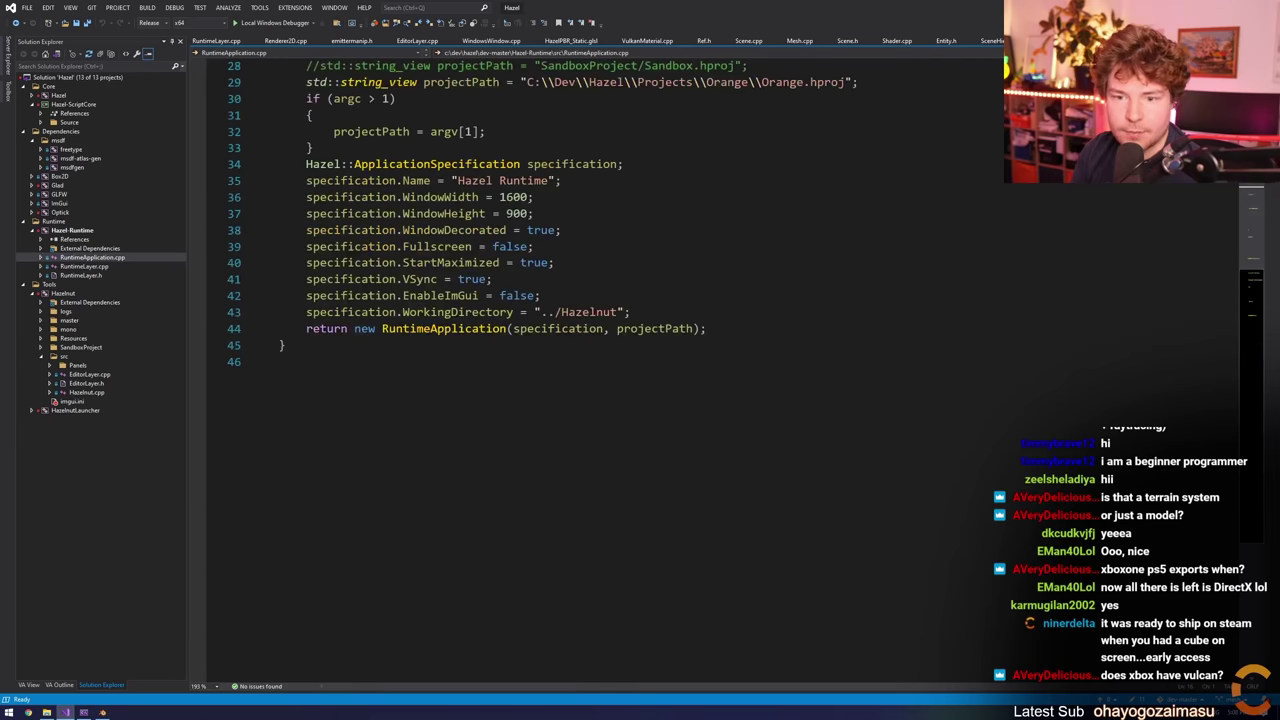
scroll(600, 300, "up", 3)
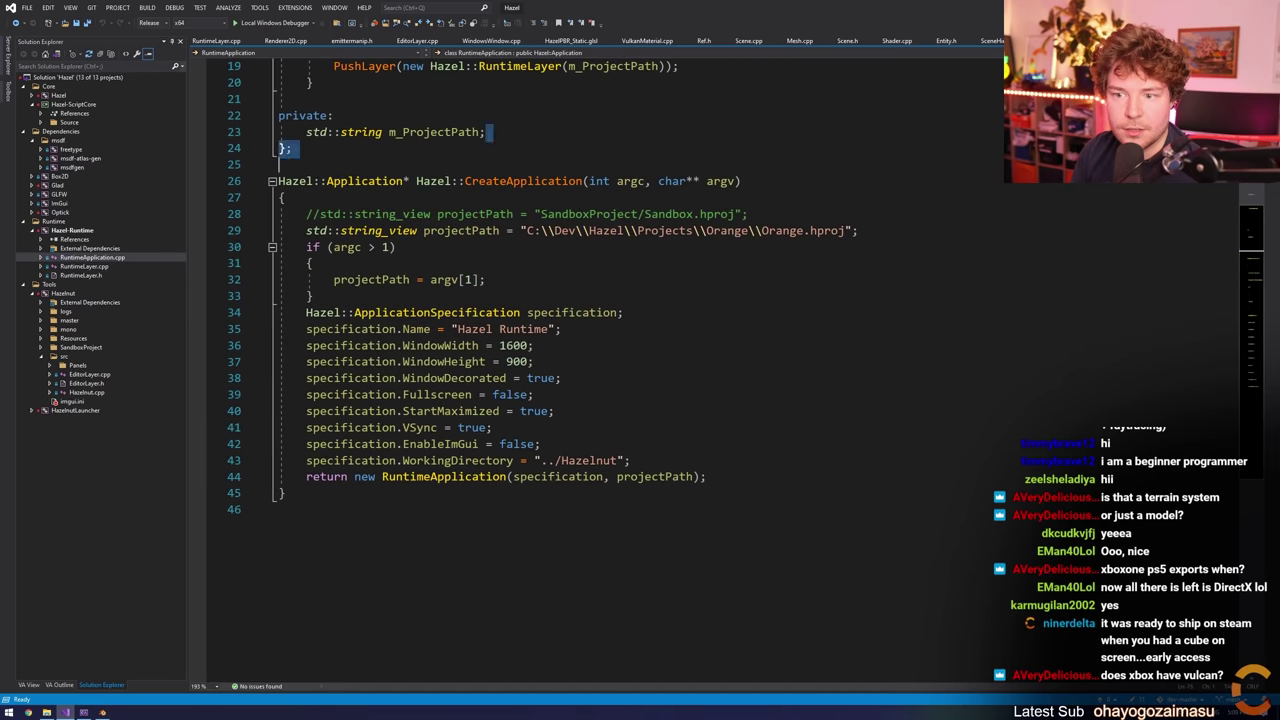
left_click(486, 279)
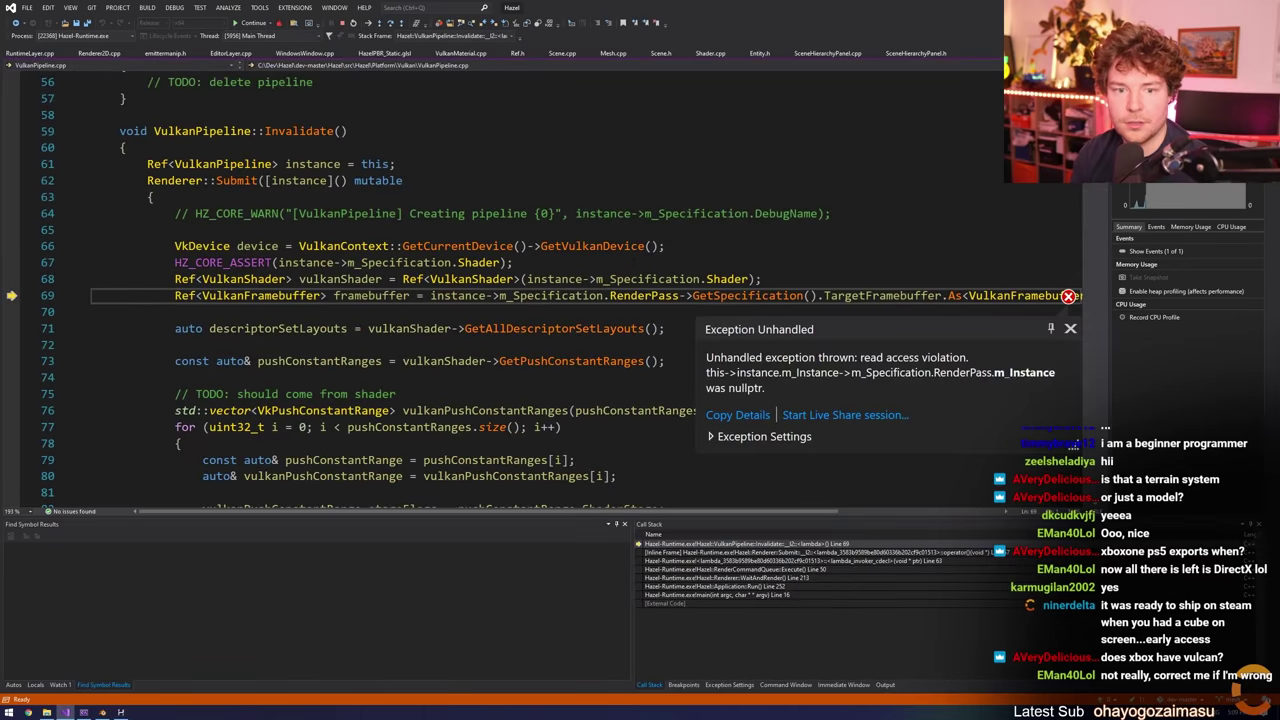
Examine the code around the exception in VulkanPipeline::Invalidate and stop debugging
left_click(683, 256)
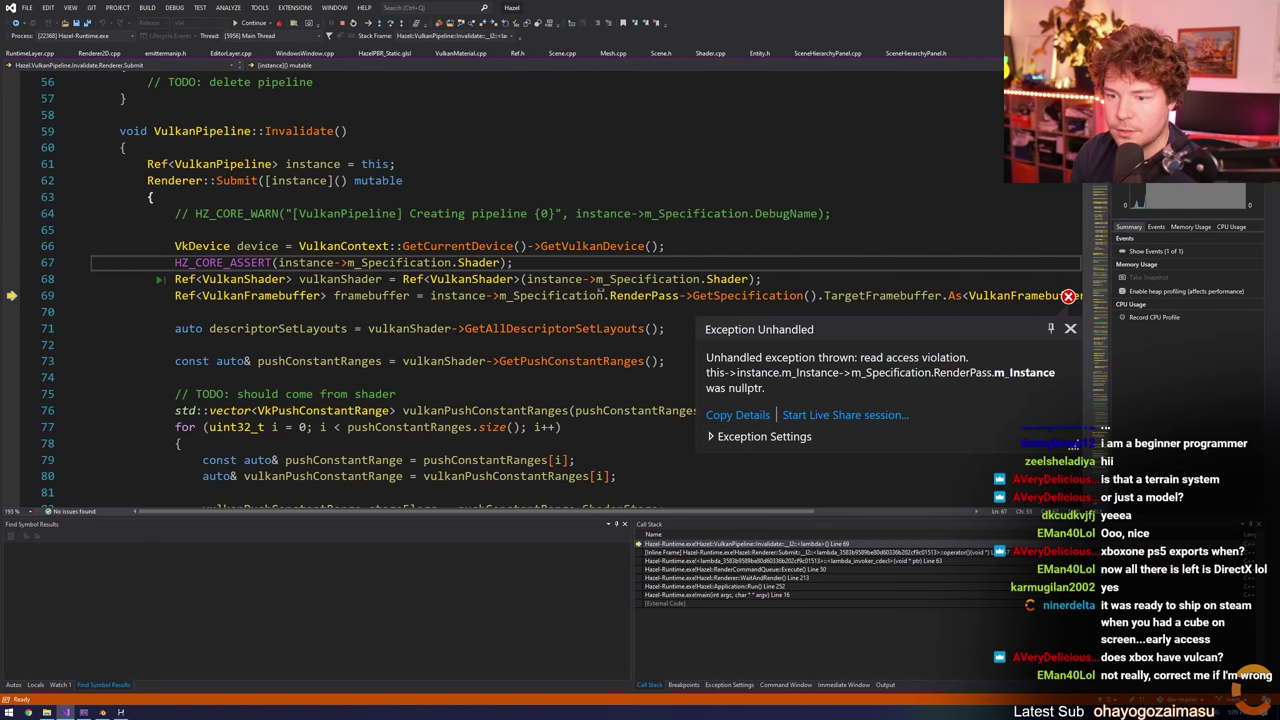
key("shift+F5")
left_click(617, 329)
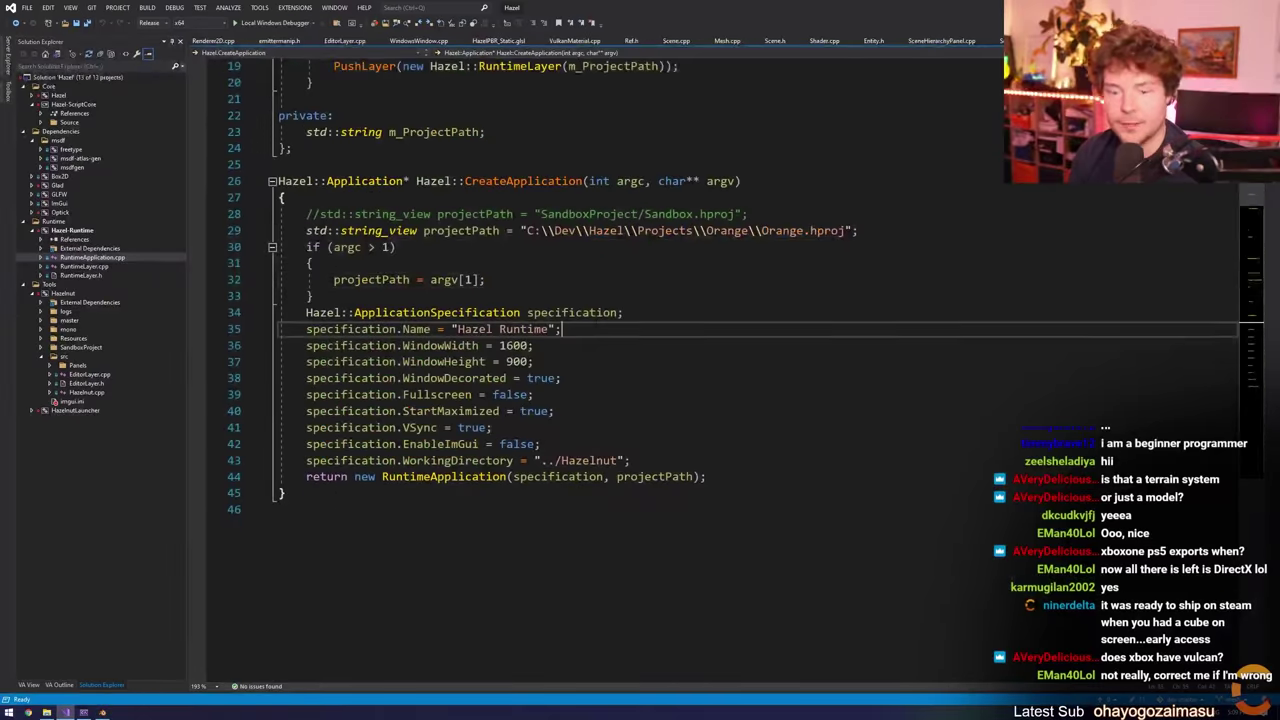
Find and open Scene.cpp through the solution's file search
left_click(600, 312)
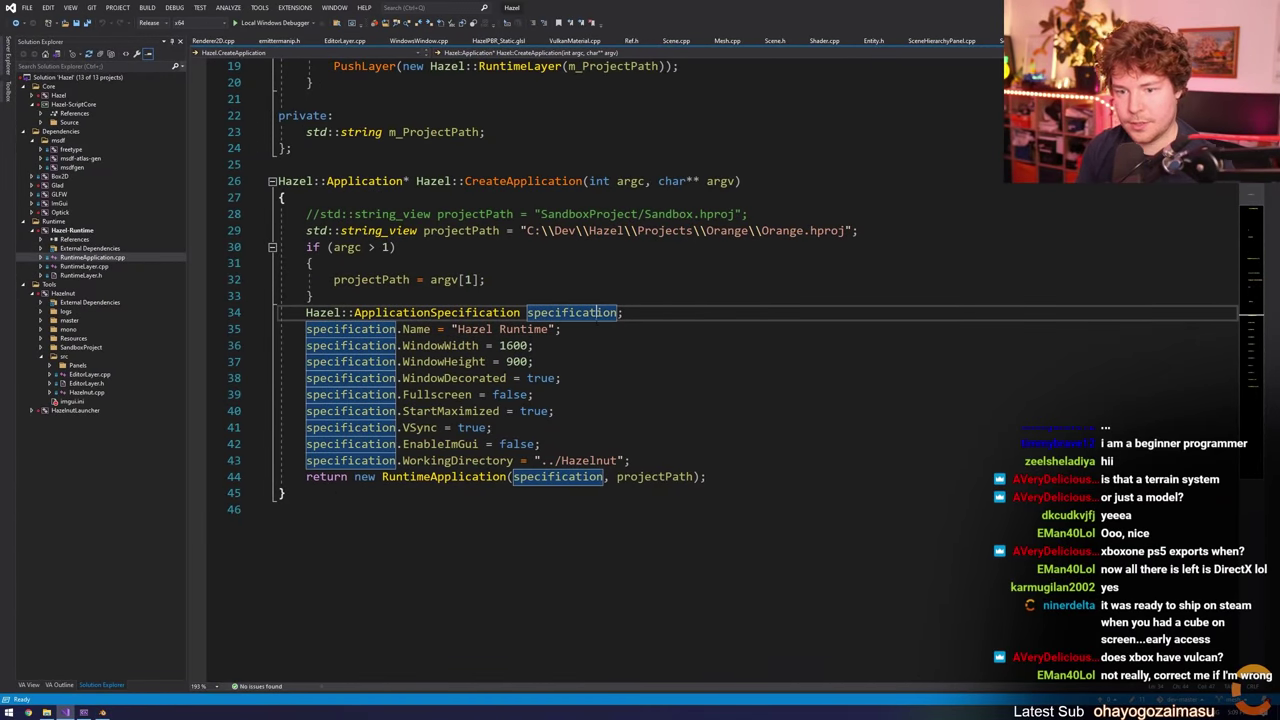
key("alt+shift+o")
type("scene.")
key("Up")
key("Up")
key("Return")
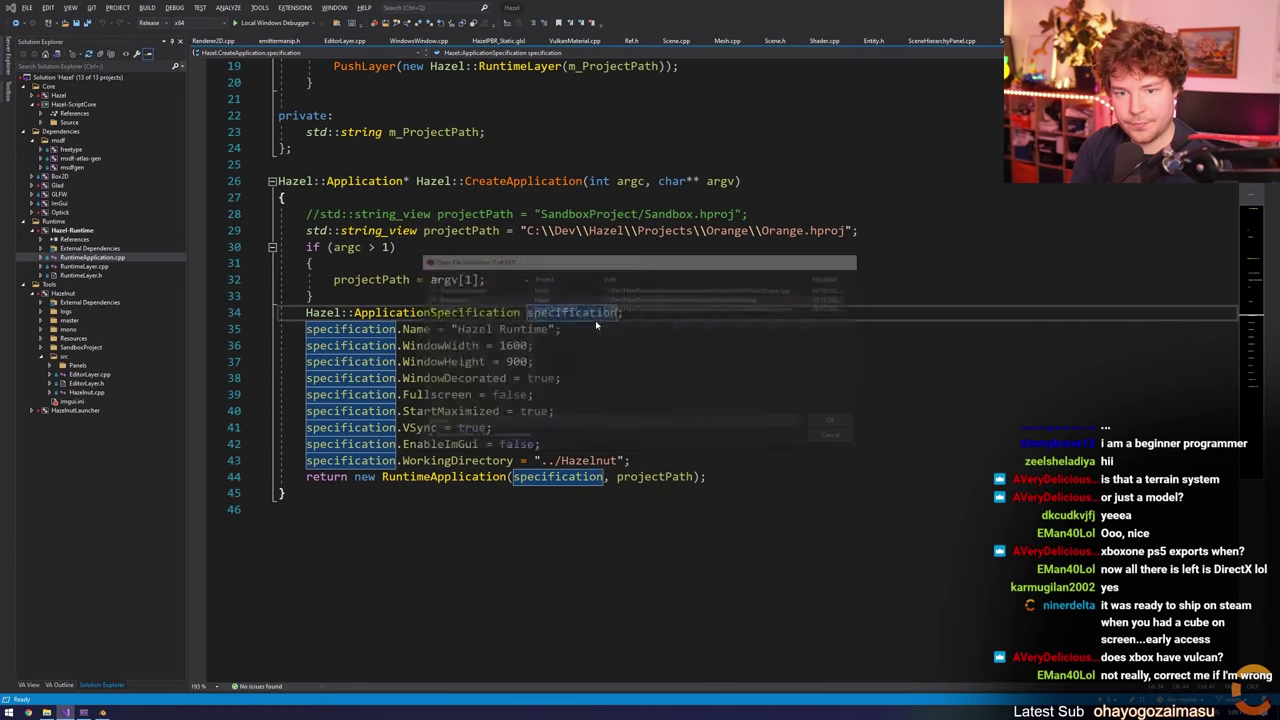
Replace GetExternalCompositeRenderPass with GetCompositeRenderPass in the 2D renderer's SetTargetRenderPass call, test-run Hazel-Runtime, and close the game
type("ex")
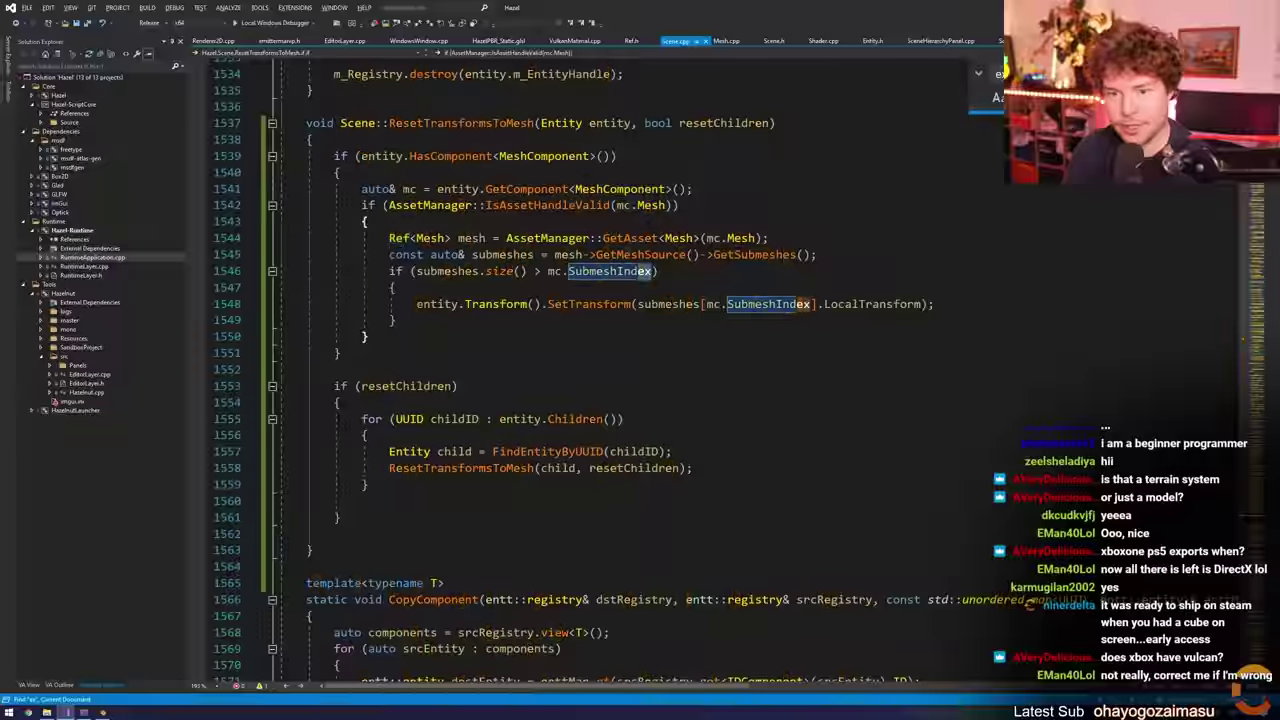
type("ternal")
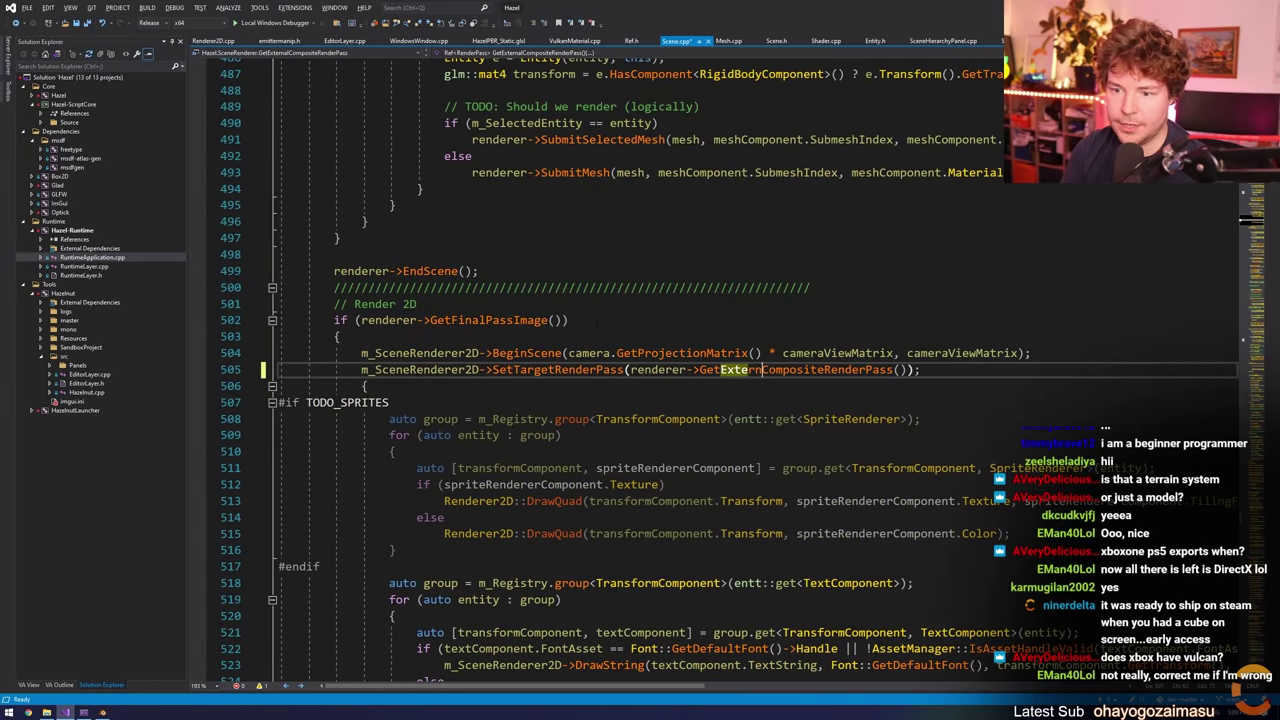
key("ctrl+F7")
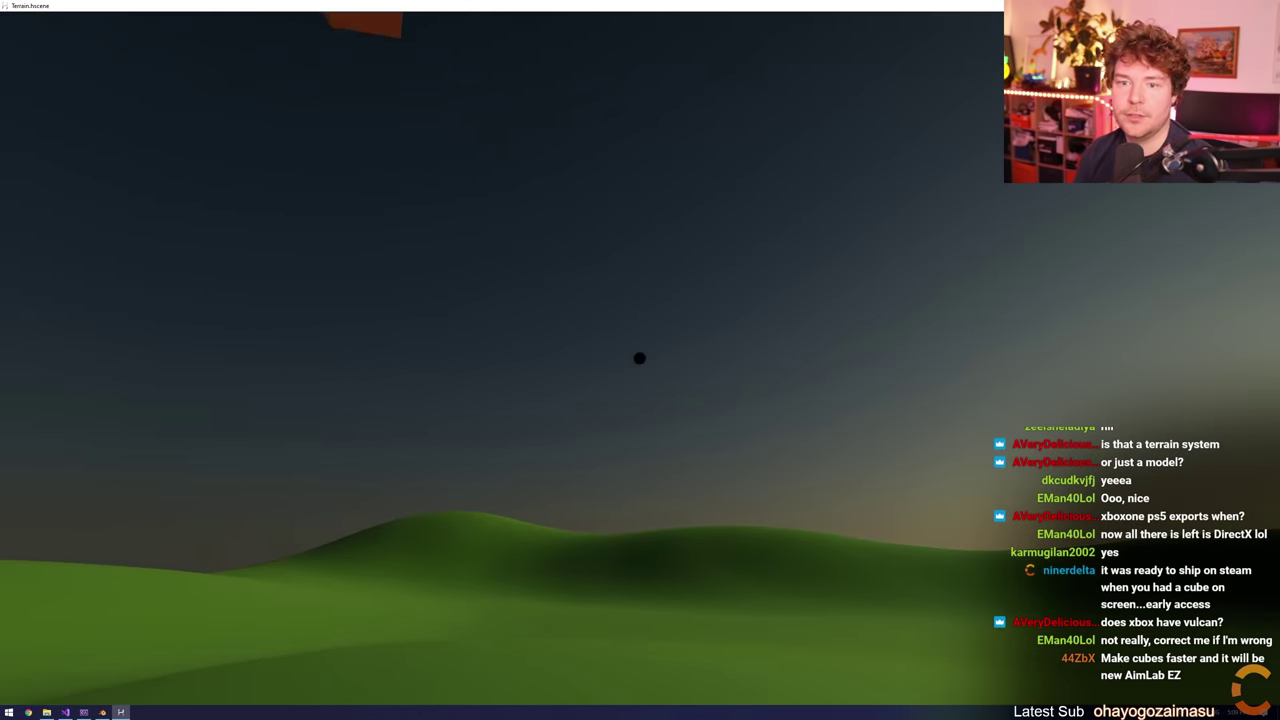
key("Escape")
left_click_drag(605, 6, 502, 154)
key("alt+F4")
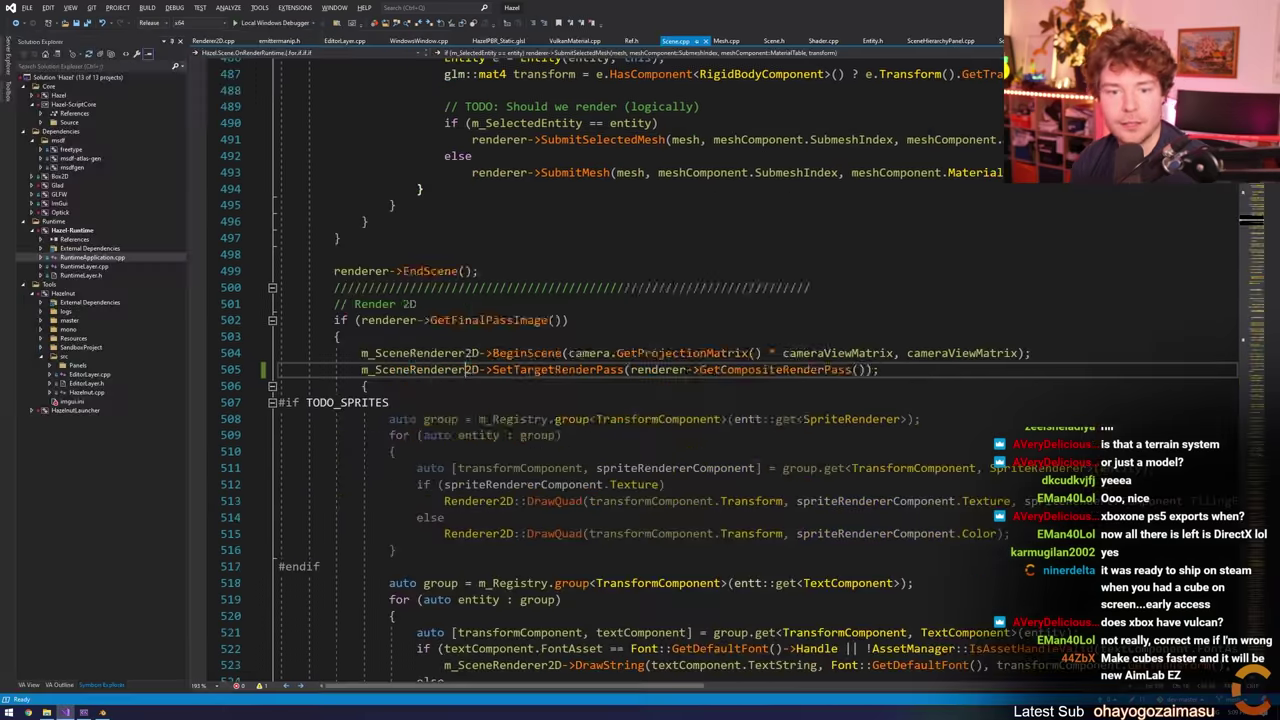
Set specification.Fullscreen to true in RuntimeApplication.cpp and run Hazel-Runtime
key("ctrl+Tab")
key("Down")
key("Down")
key("Down")
key("Down")
key("Left")
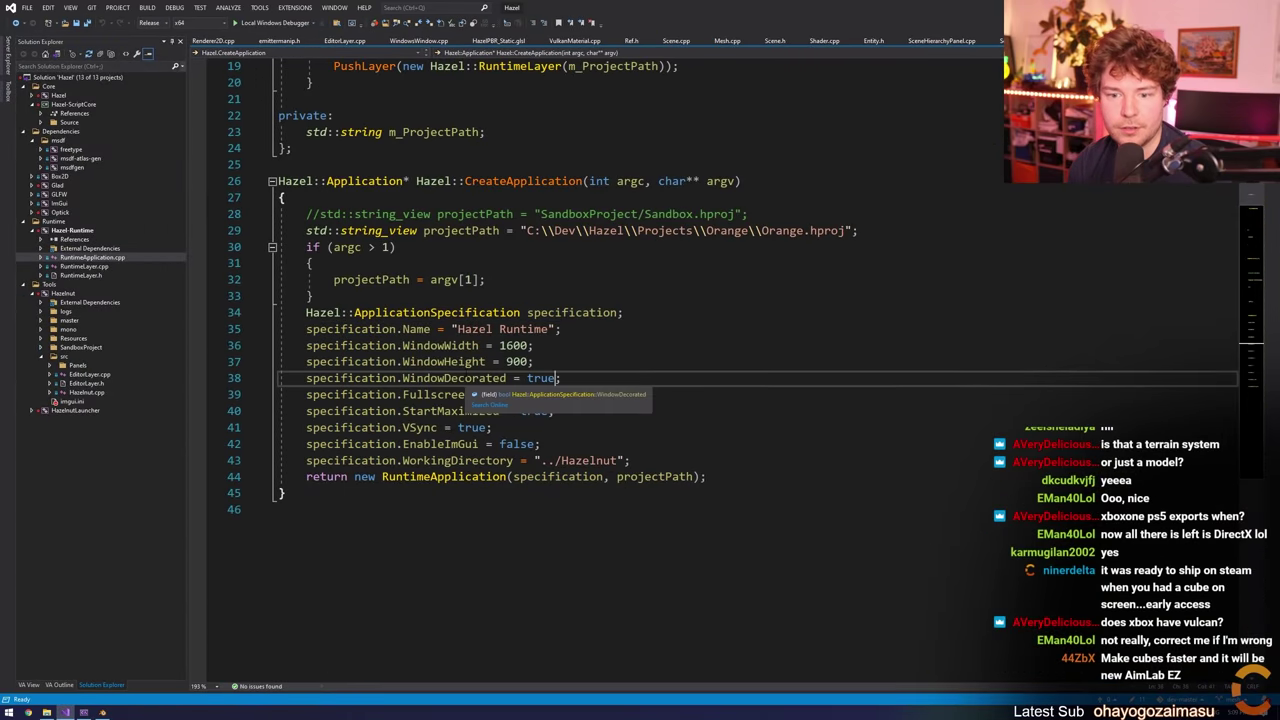
key("Down")
key("F5")
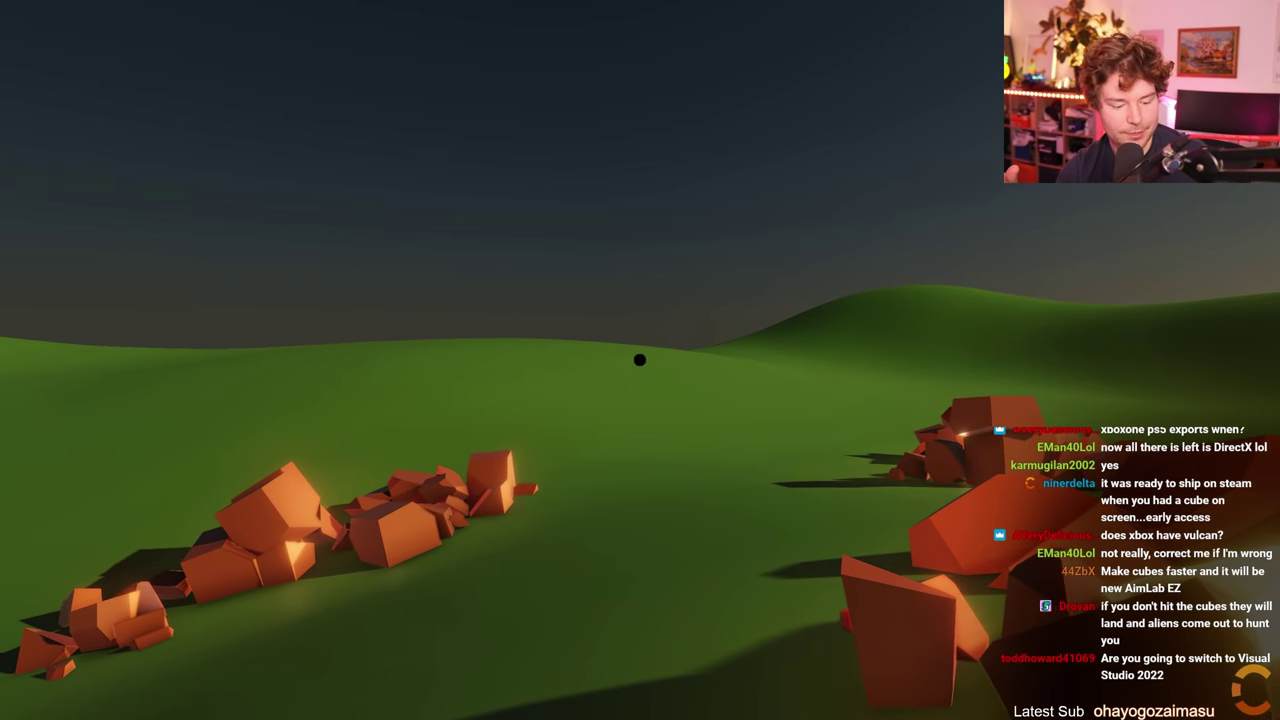
Switch specification.Fullscreen back to false and test the windowed runtime by shooting at the cubes
key("alt+F4")
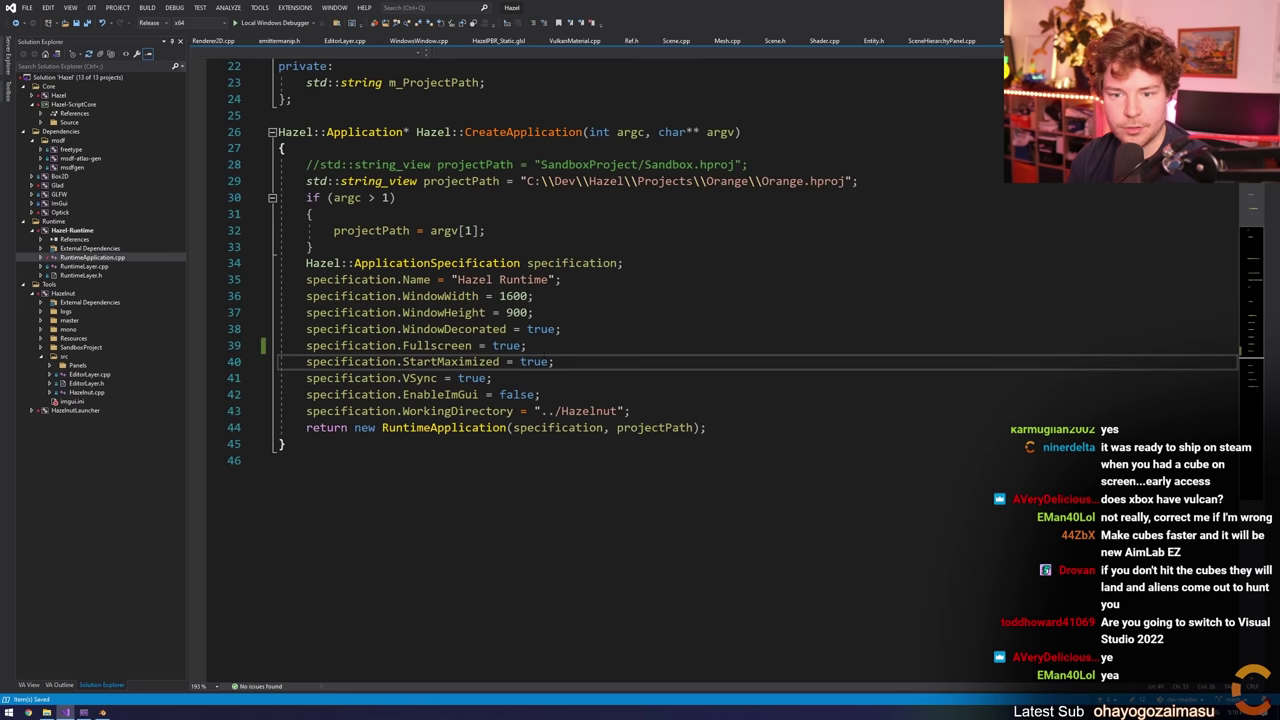
left_click(513, 345)
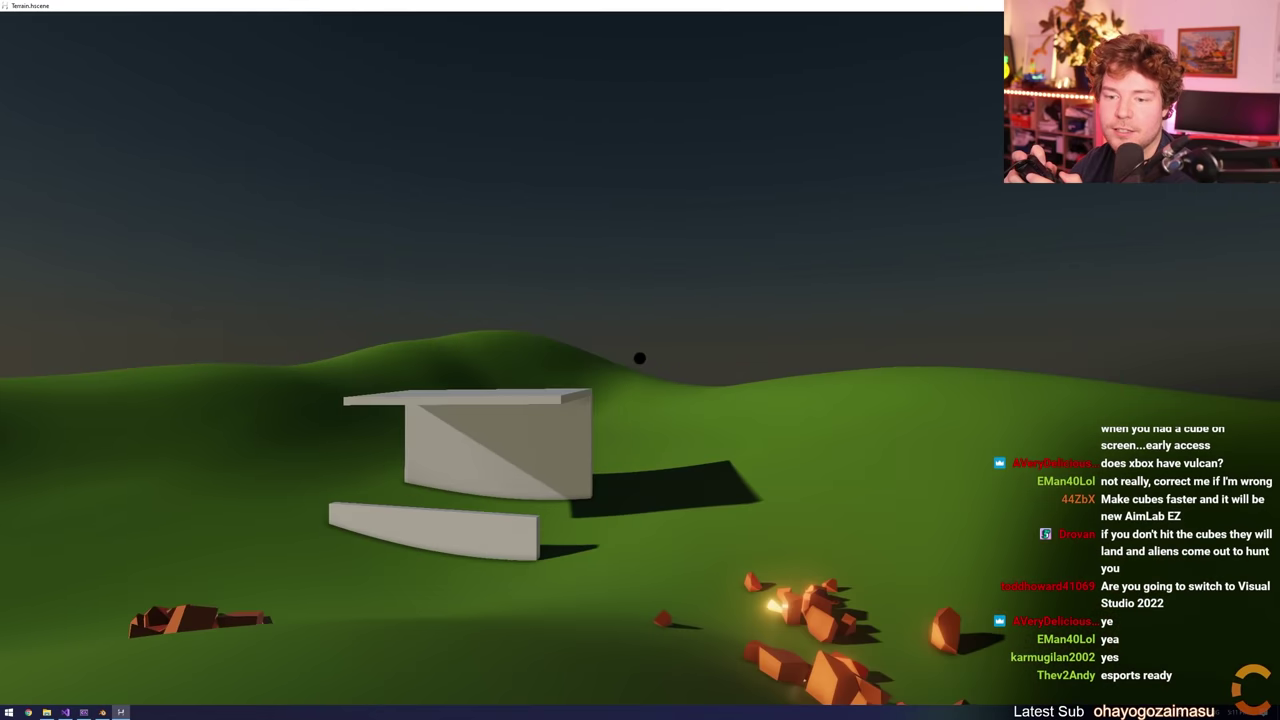
left_click(640, 358)
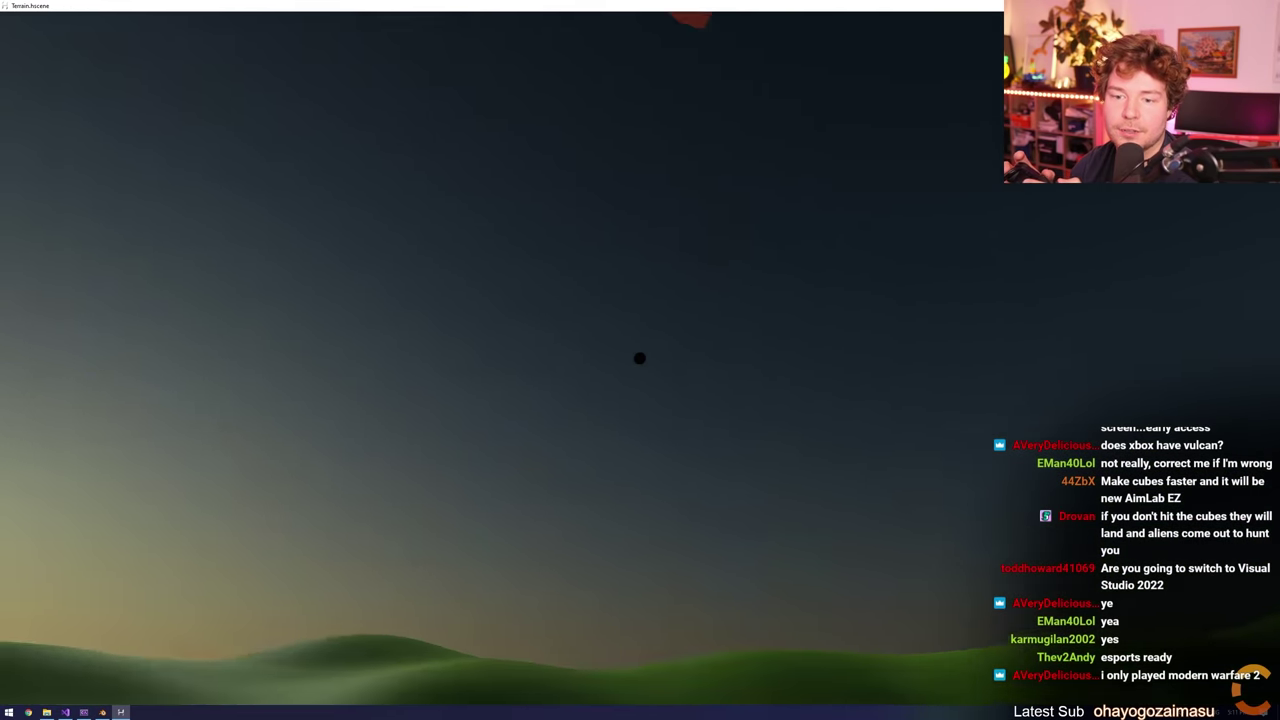
left_click(640, 358)
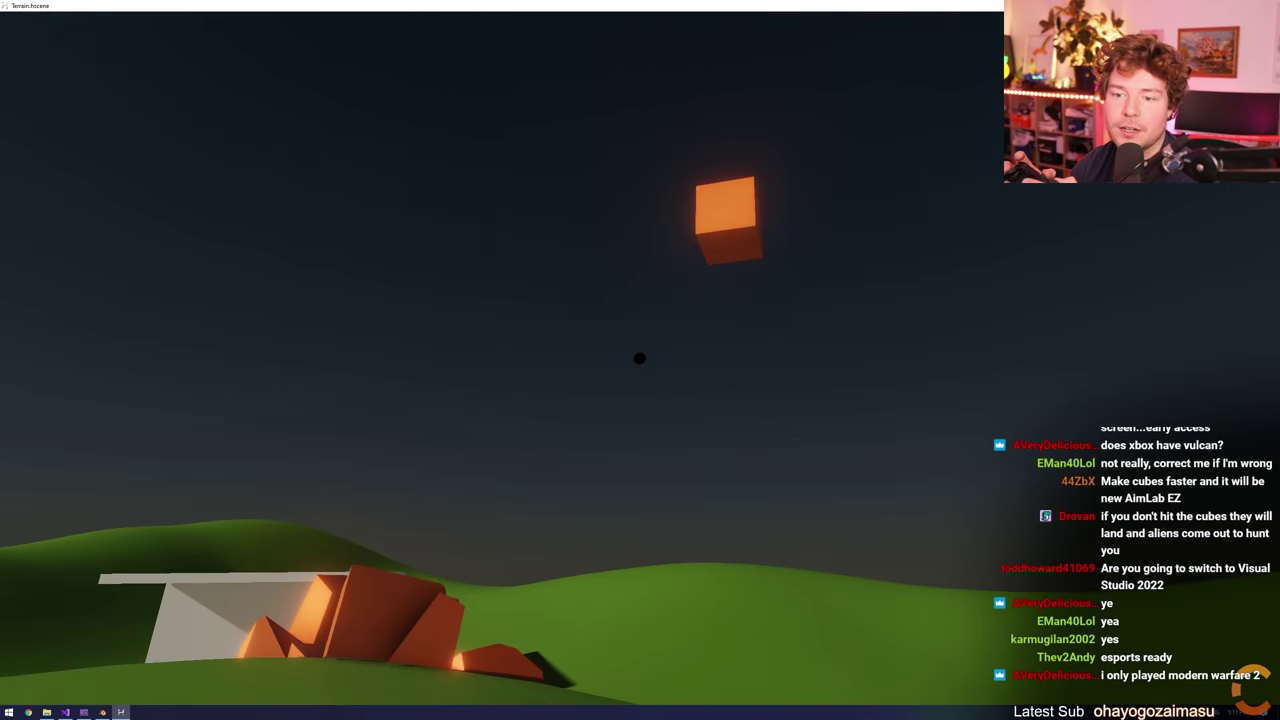
Walk around the shattered cubes in the windowed runtime, close the game, and stop the debugging session
left_click(640, 358)
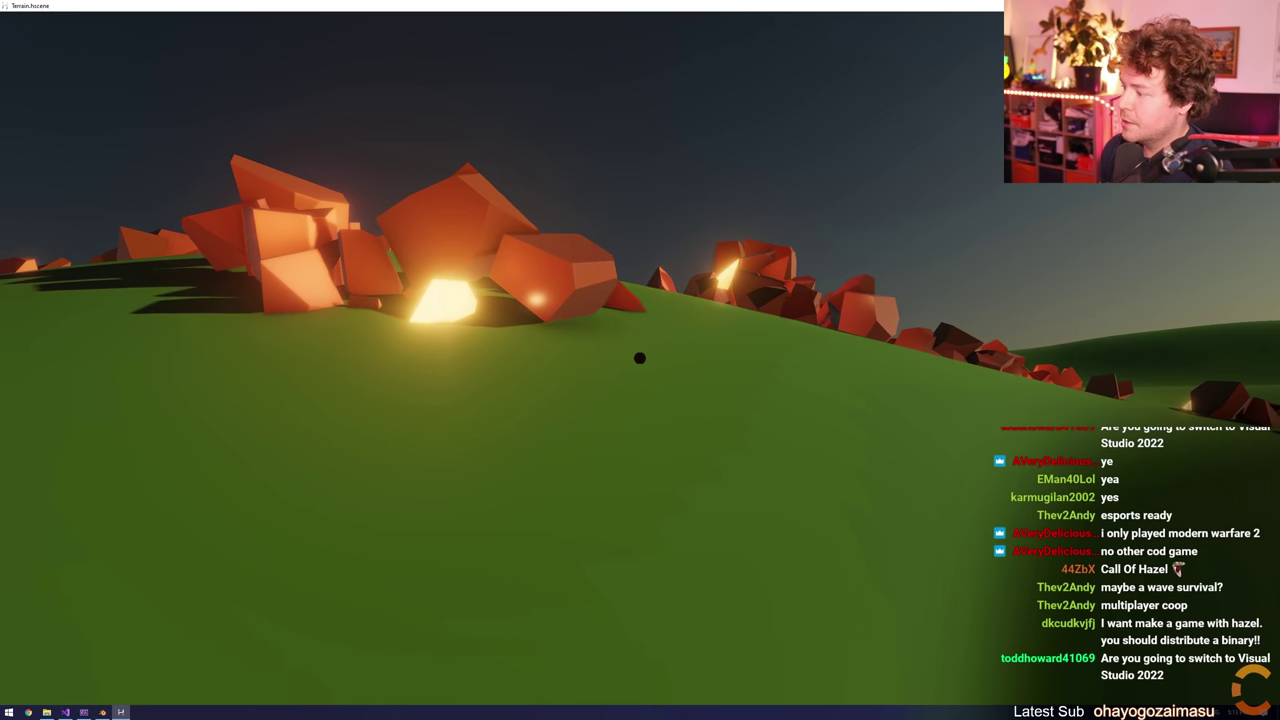
key("w")
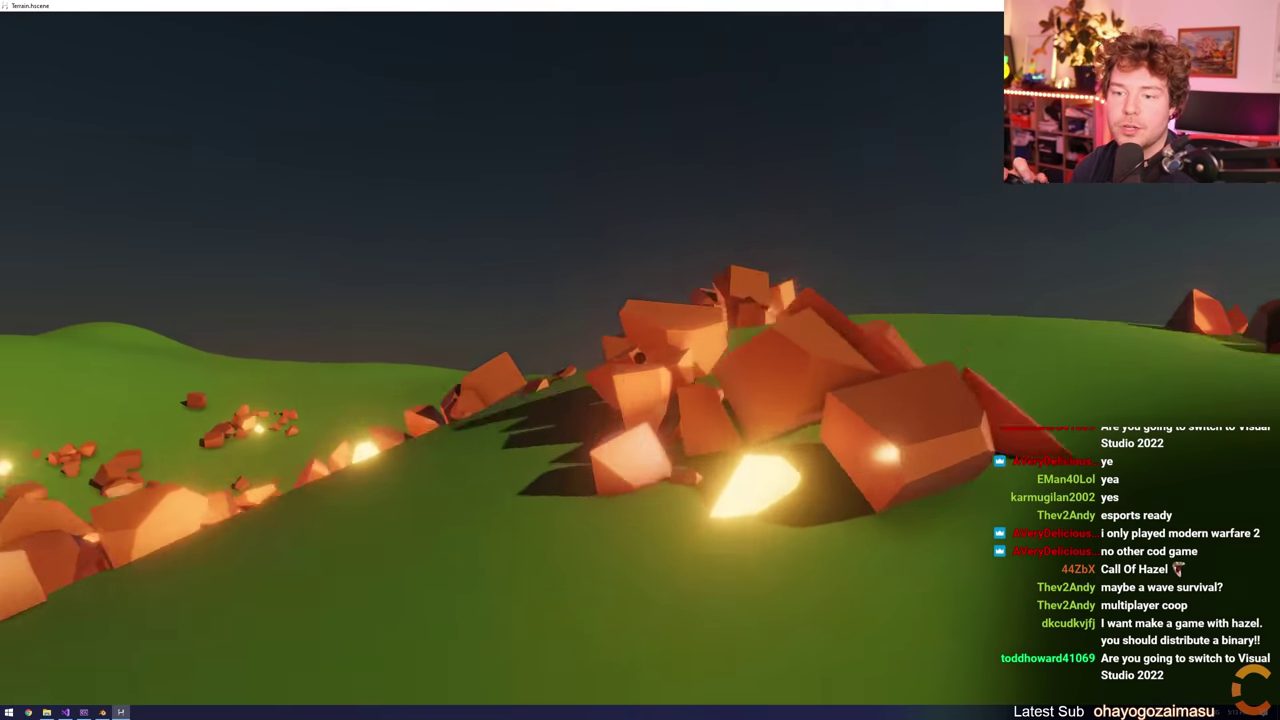
key("w")
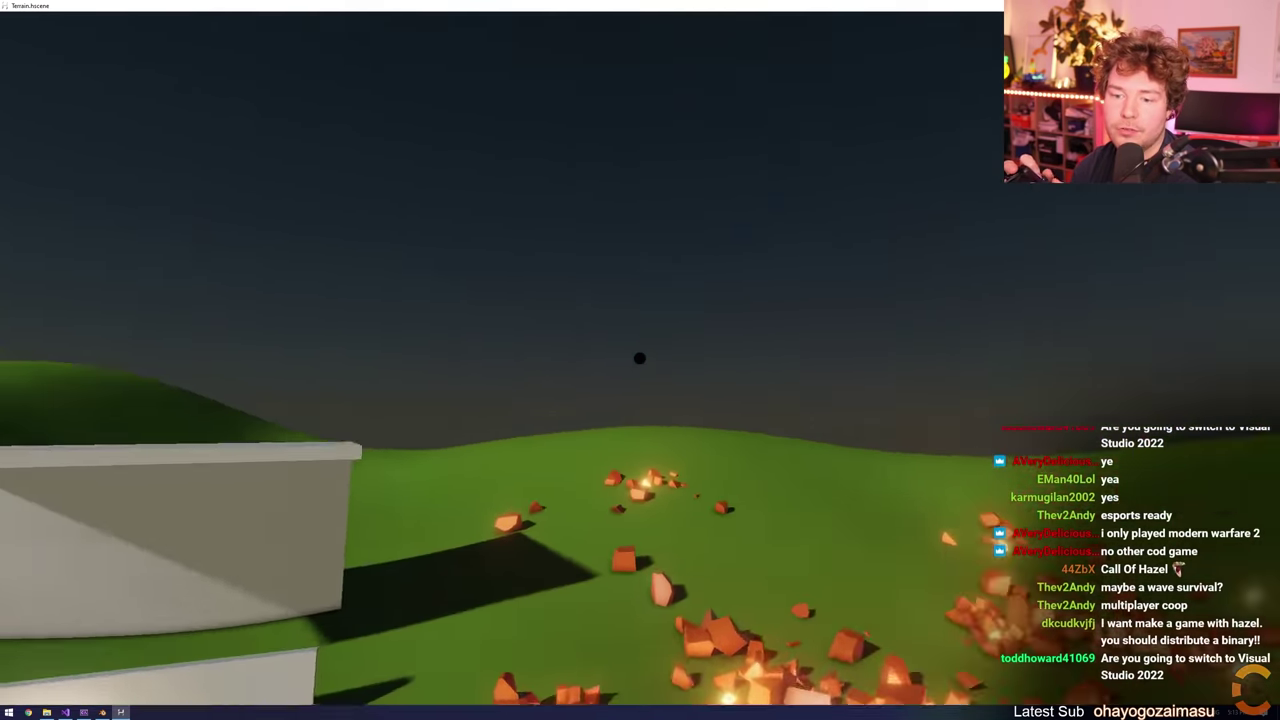
key("s")
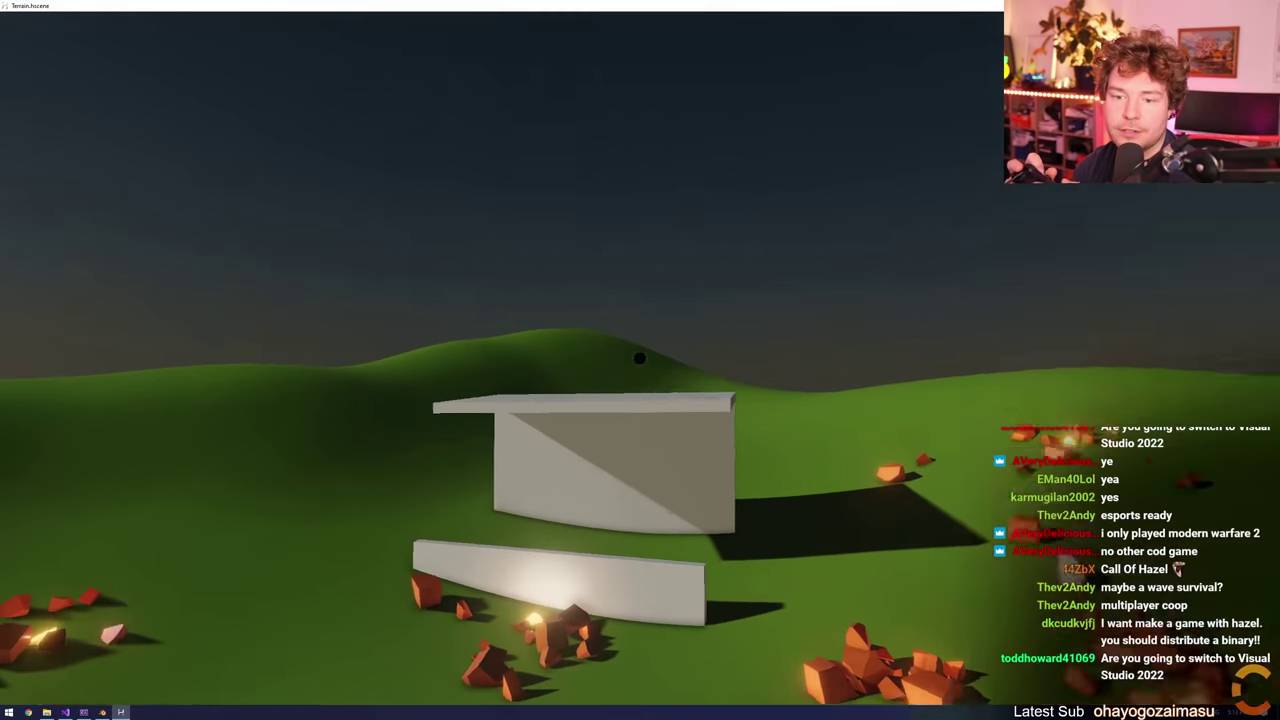
key("w")
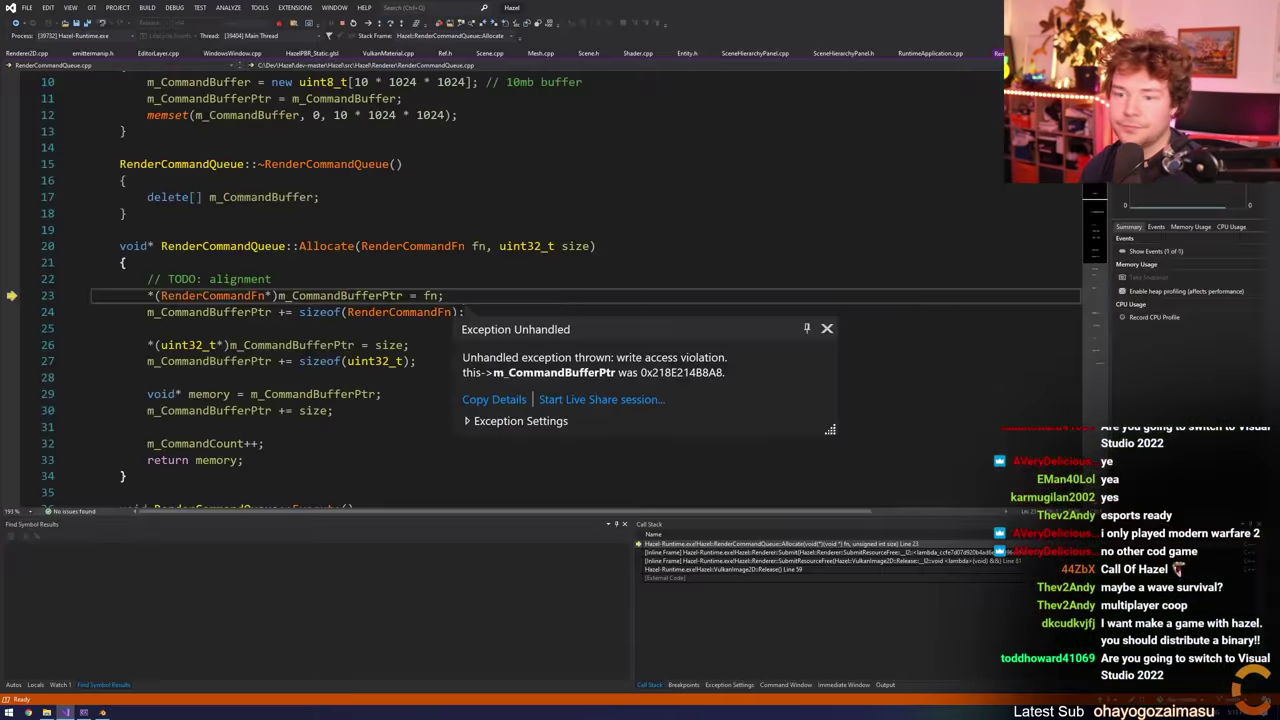
left_click(762, 216)
key("shift+F5")
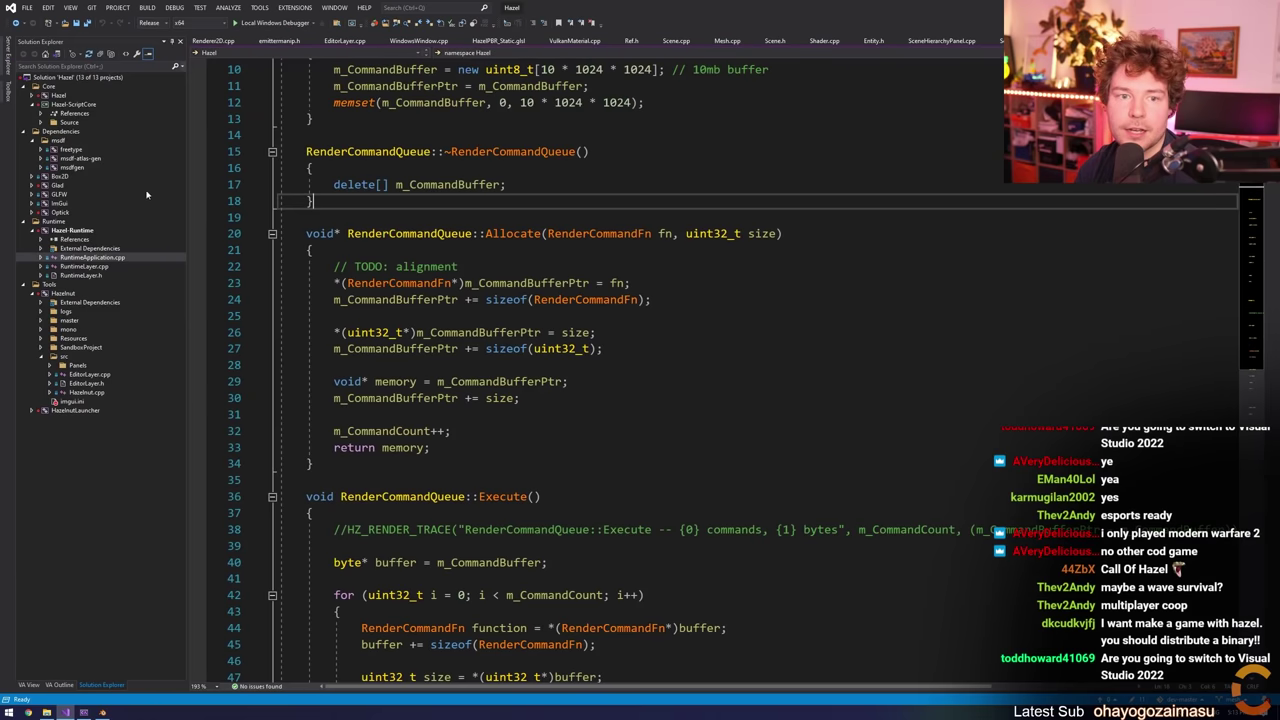
Set Hazelnut as the startup project and run it
right_click(68, 292)
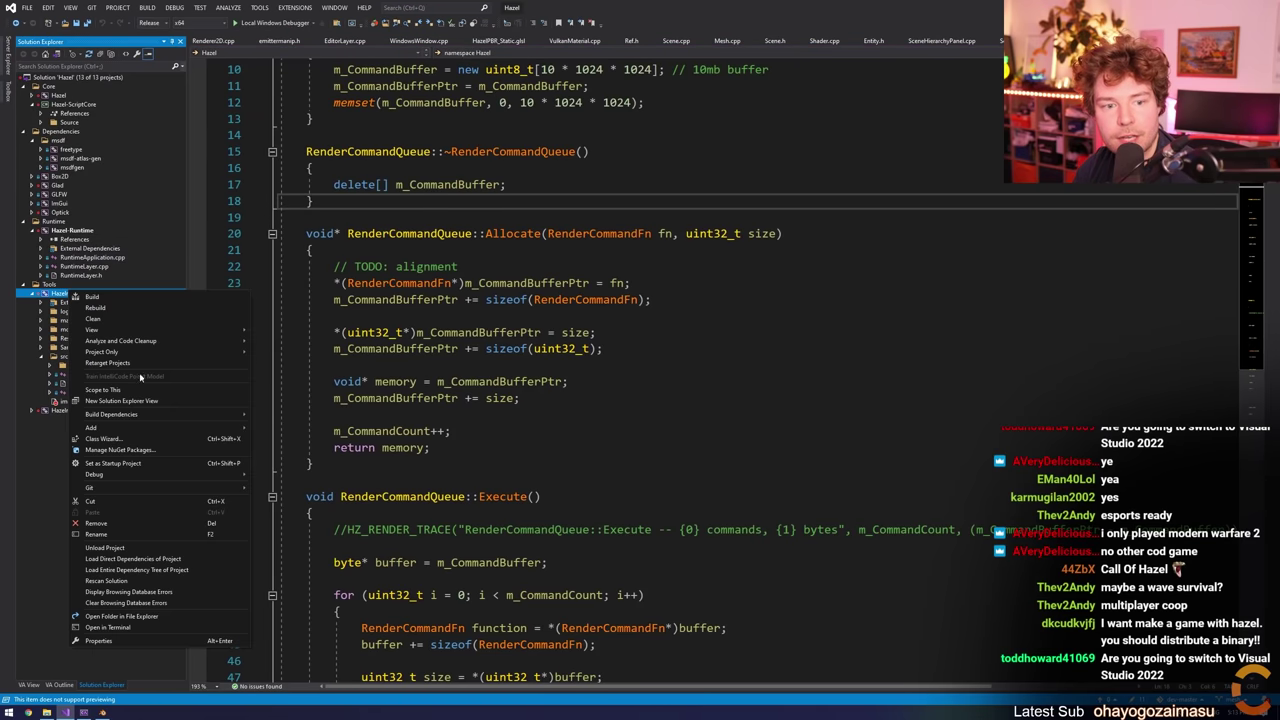
left_click(207, 449)
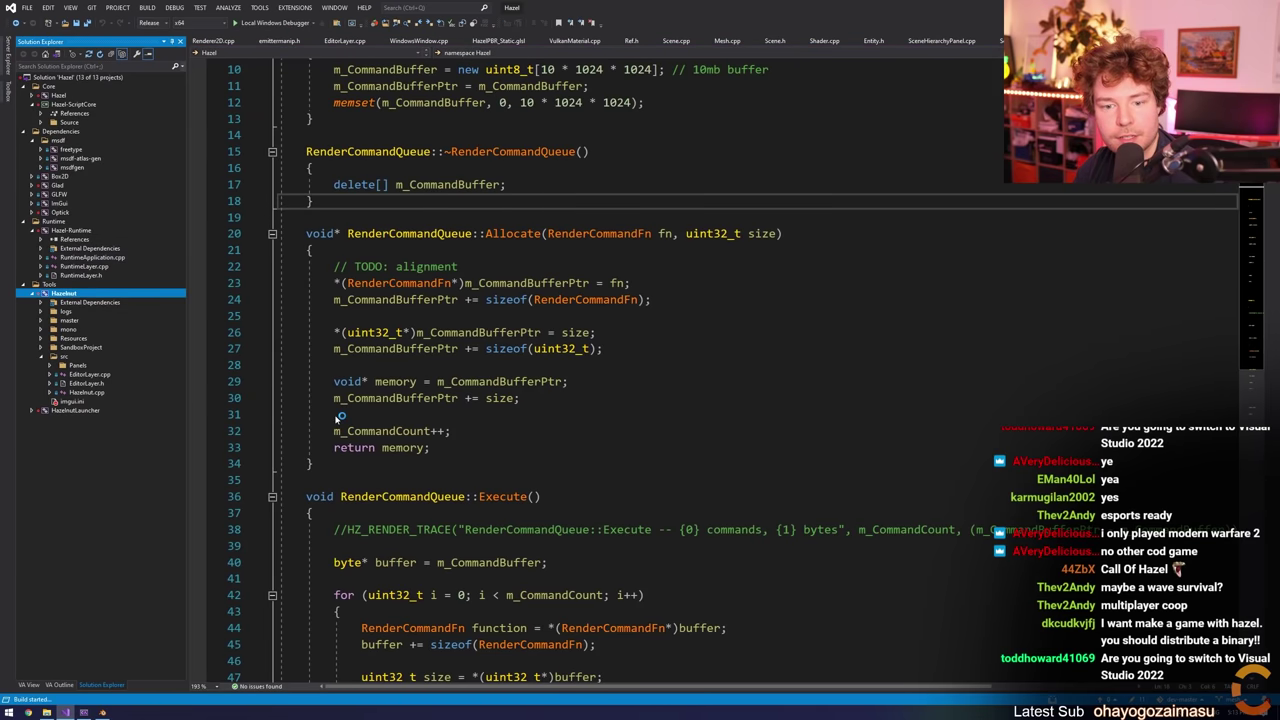
key("F5")
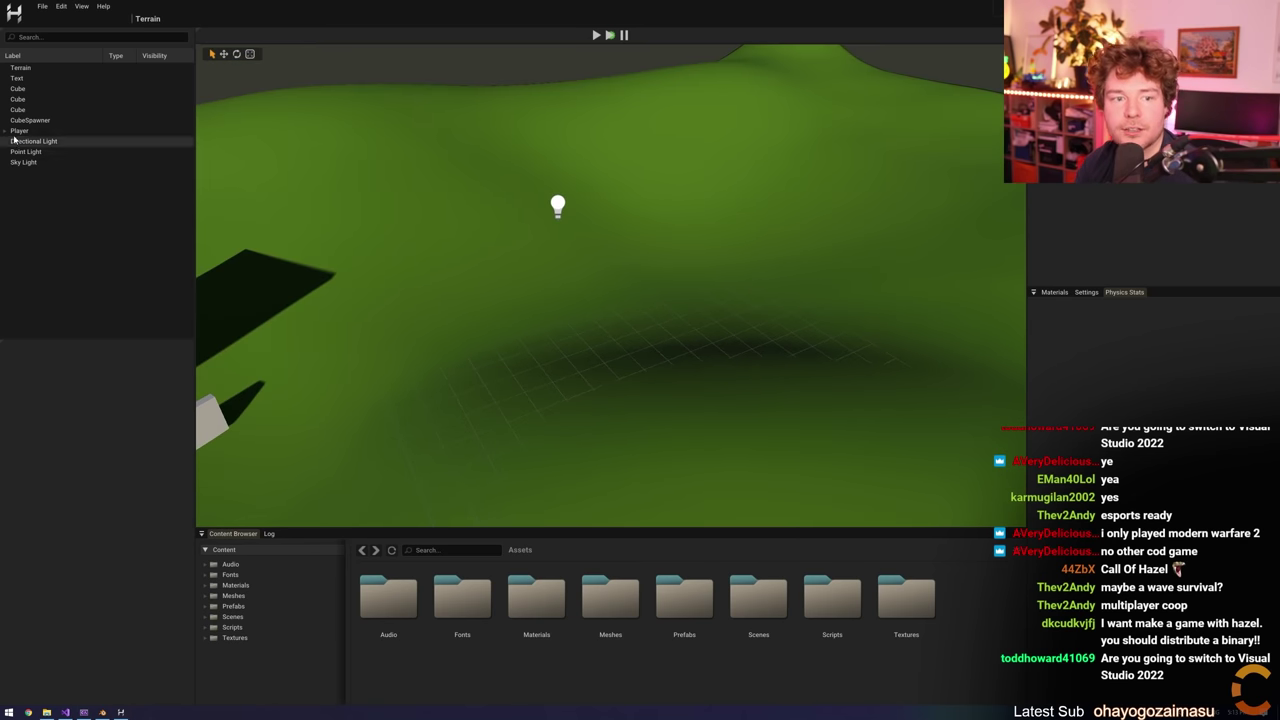
Check the order of the context menu entries for Player and Directional Light in the scene hierarchy
right_click(25, 131)
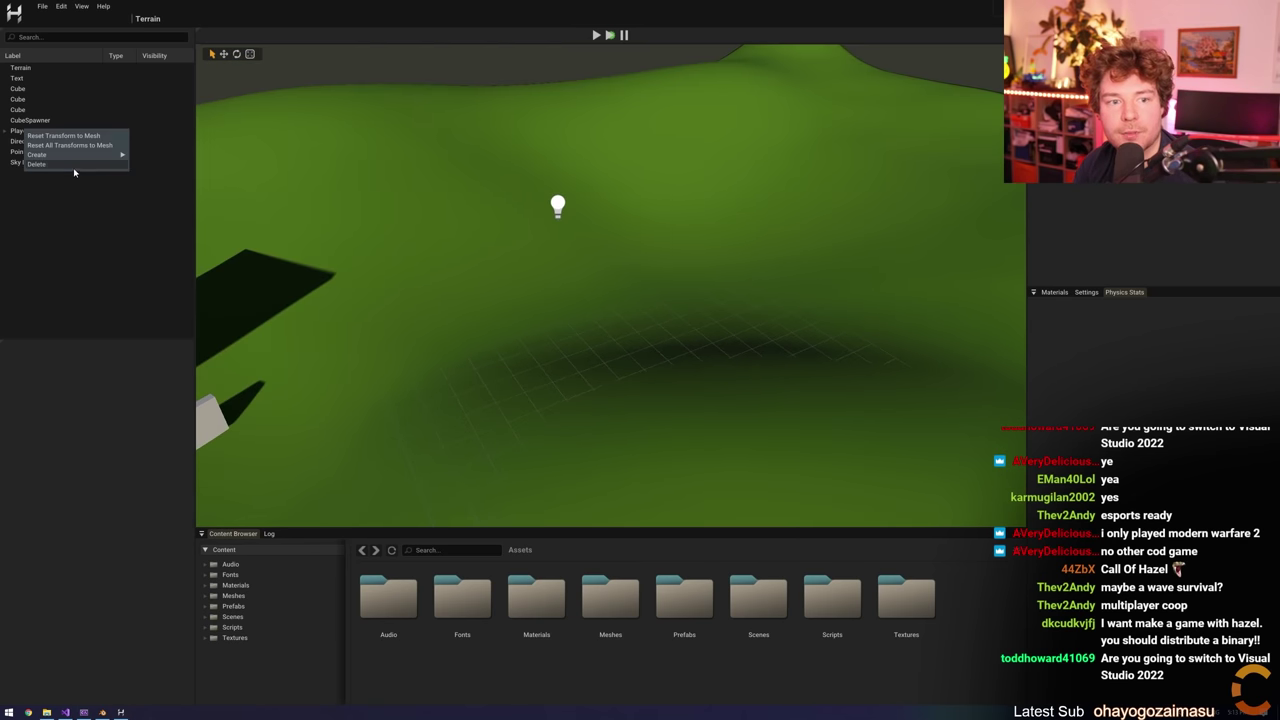
left_click(141, 289)
right_click_drag(400, 290, 360, 290)
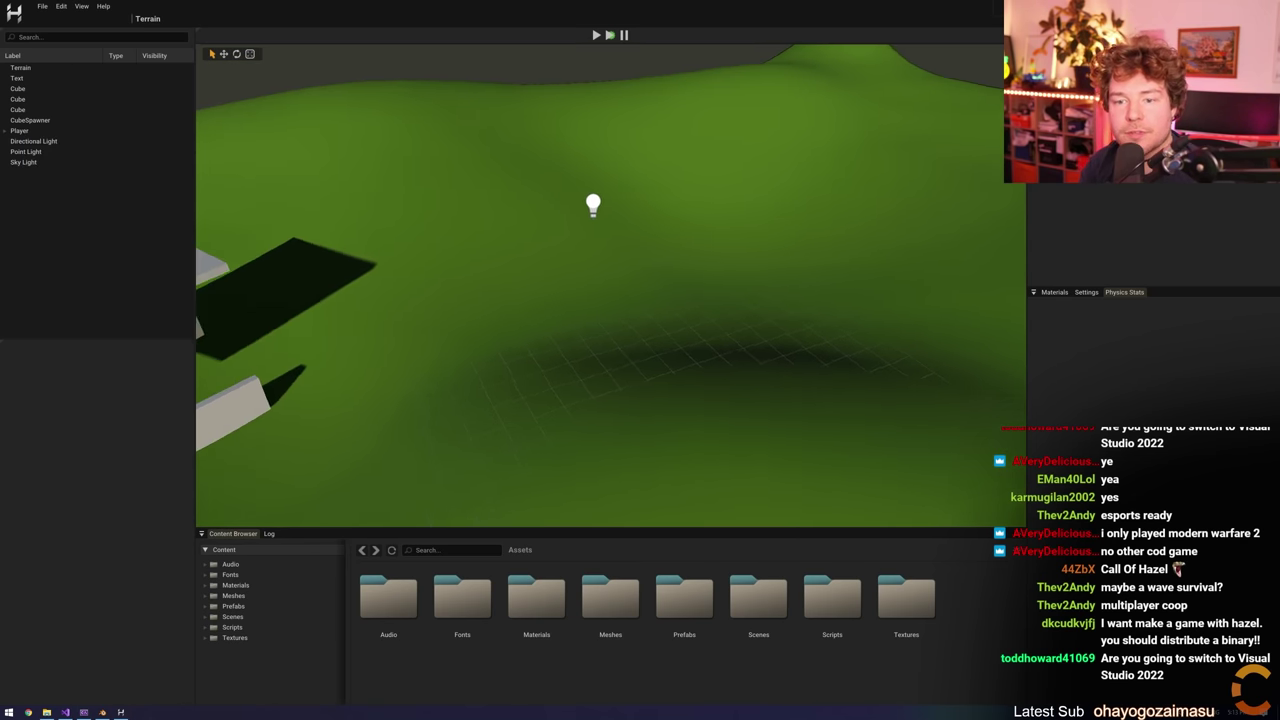
right_click_drag(655, 408, 649, 408)
right_click(43, 140)
left_click(35, 142)
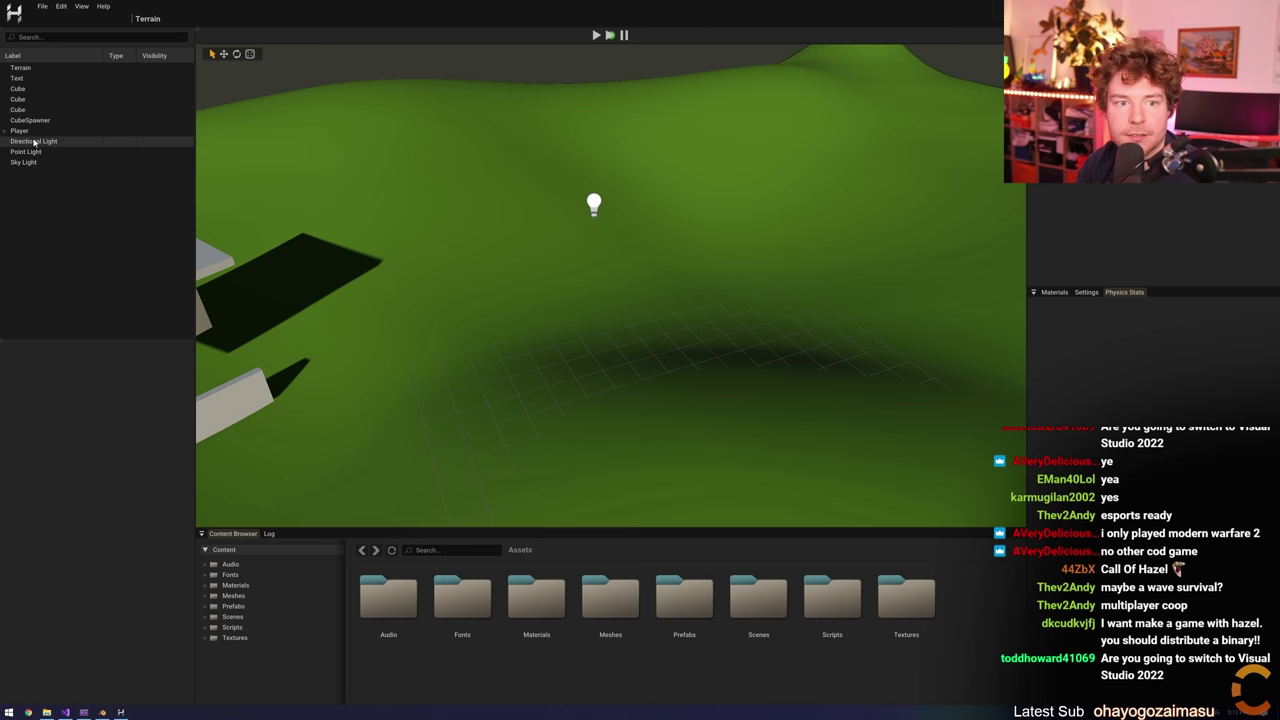
right_click(34, 141)
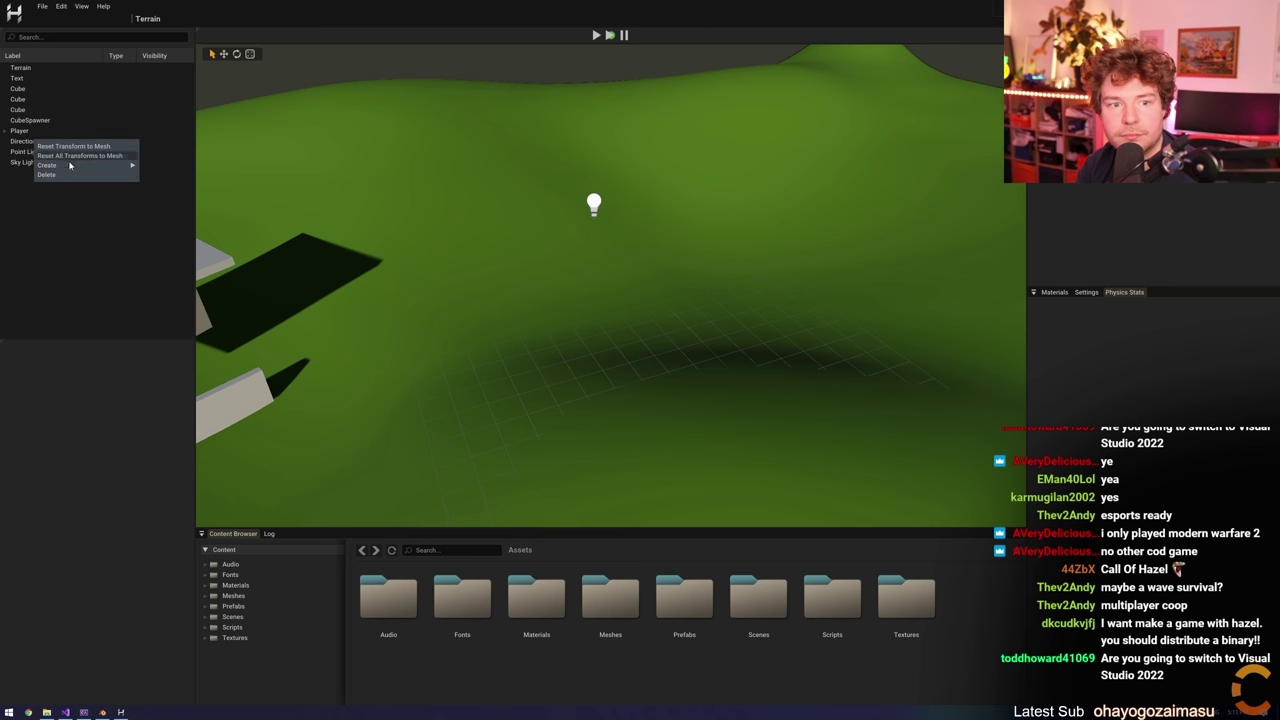
Switch to Visual Studio and open SceneHierarchyPanel.cpp through the solution's file search
left_click(65, 712)
key("alt+shift+o")
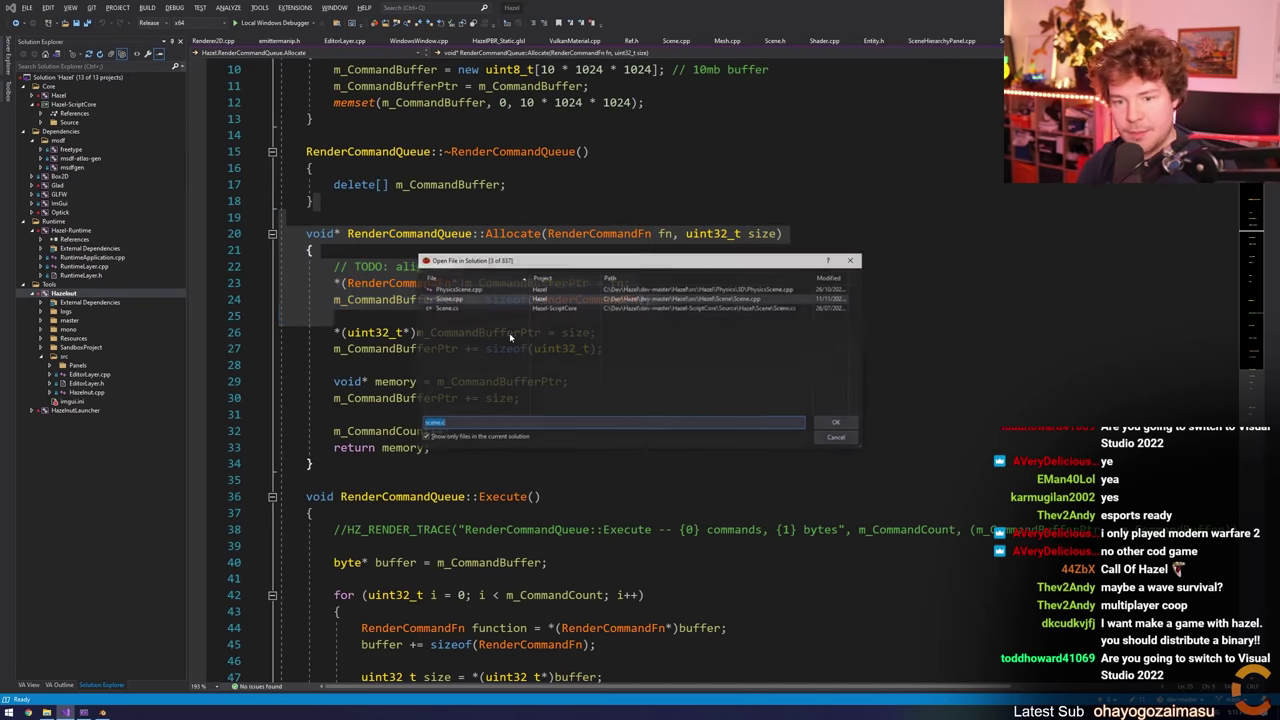
type("sceneh")
key("Return")
Move the "Reset Transform to Mesh" and "Reset All Transforms to Mesh" items below the Delete item in the entity context menu code
scroll(510, 337, "down", 18)
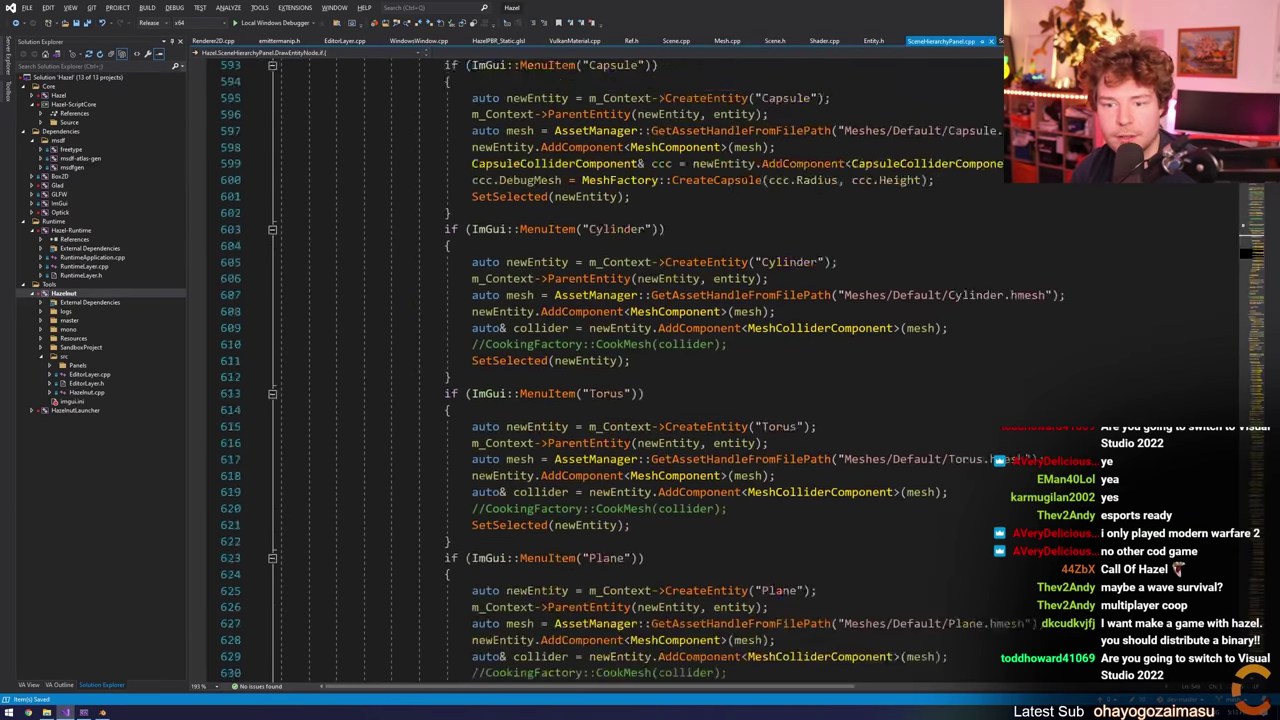
scroll(640, 360, "up", 10)
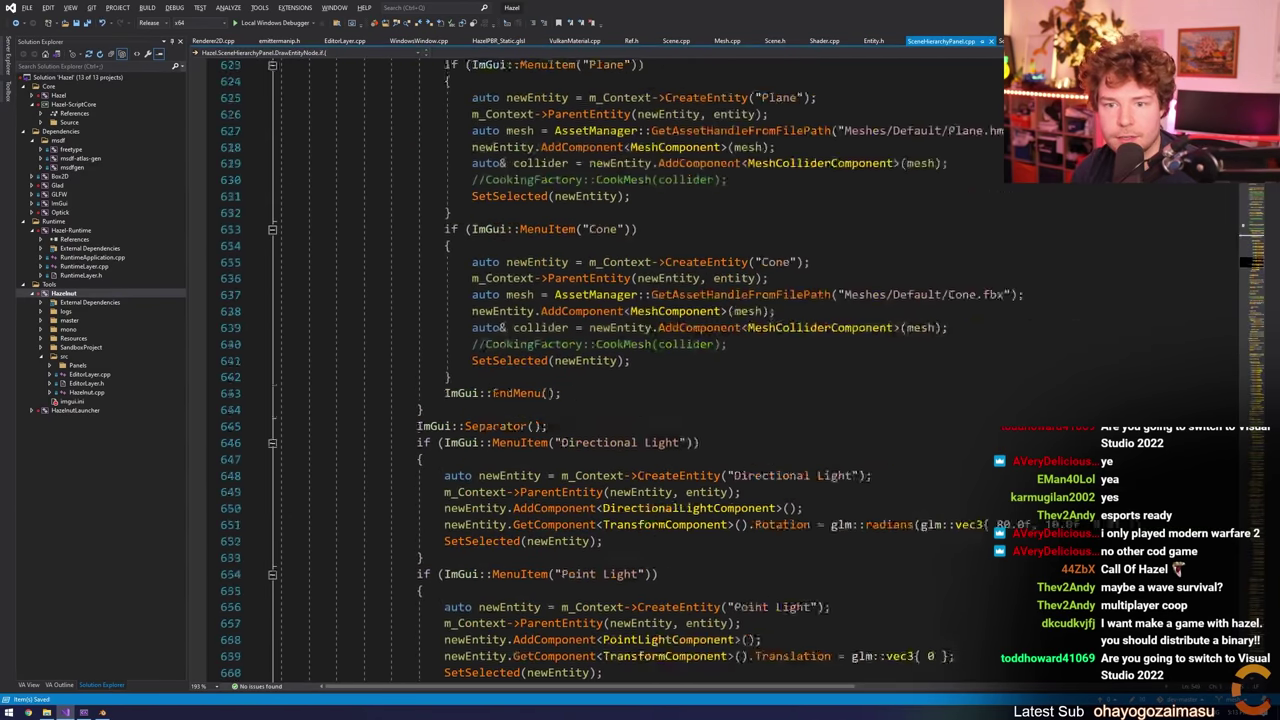
scroll(640, 360, "down", 16)
left_click(561, 295)
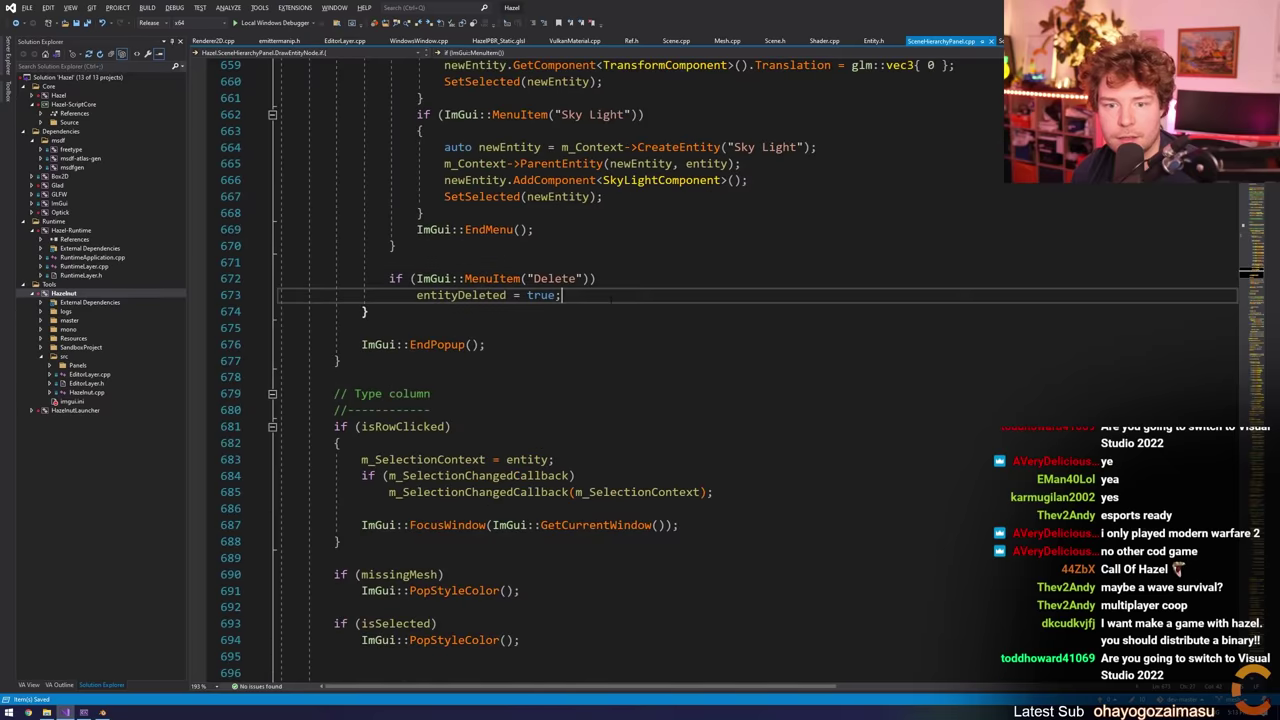
key("Return")
key("Return")
type("if (ImGui::MenuItem(\"Reset Transform to Mesh\")) \t\t\t\t\tm_Context->ResetTransformsToMesh(entity, false);  \t\t\t\tif (ImGui::MenuItem(\"Reset All Transforms to Mesh\")) \t\t\t\t\tm_Context->ResetTransformsToMesh(entity, true);")
Add an ImGui::Separator(); line between the Delete item and the "Reset Transform to Mesh" item
left_click(556, 329)
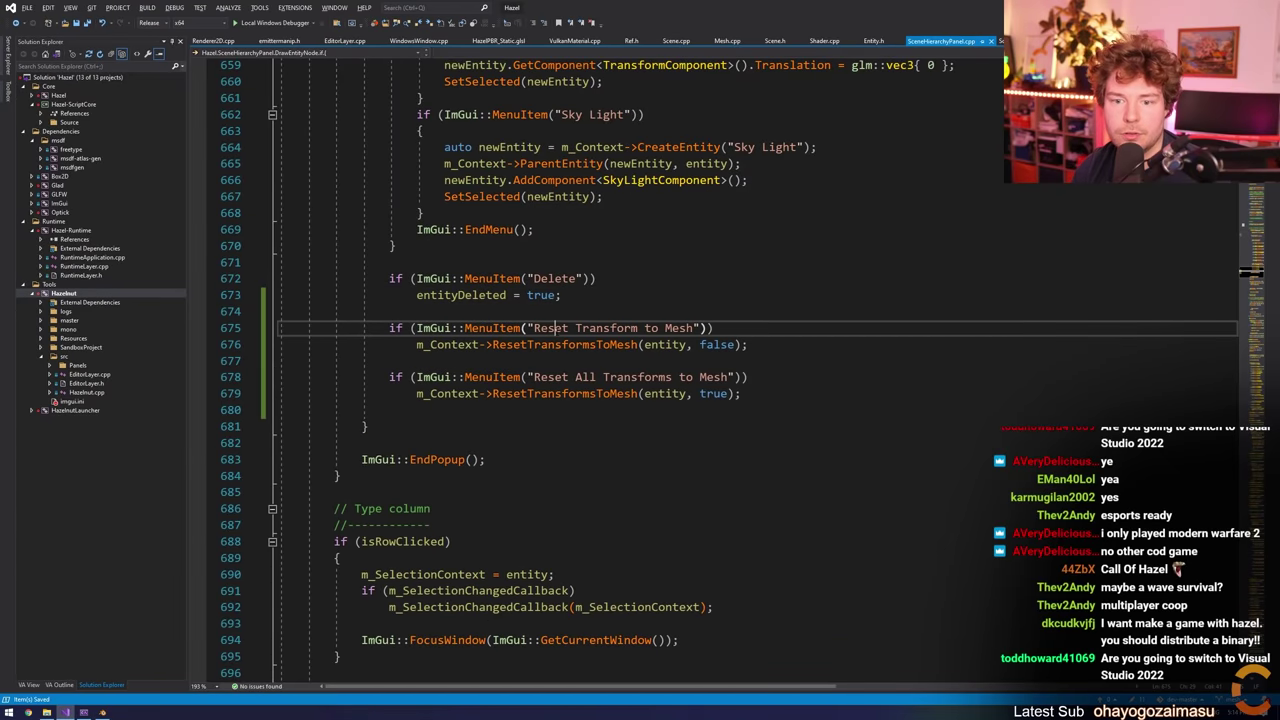
key("Up")
key("Return")
key("Return")
key("Up")
type("ImGui::Separator();")
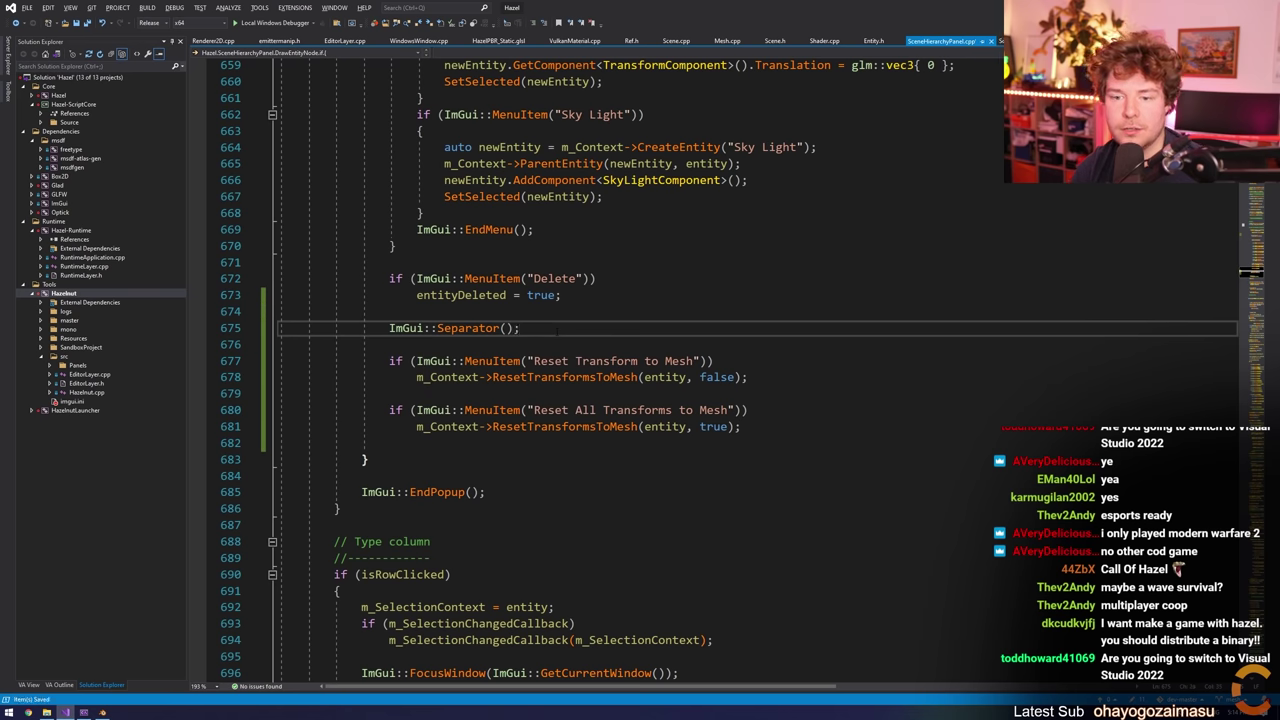
Rebuild and run Hazelnut, and create an empty entity as a child of CubeSpawner from the reordered context menu
scroll(557, 331, "up", 9)
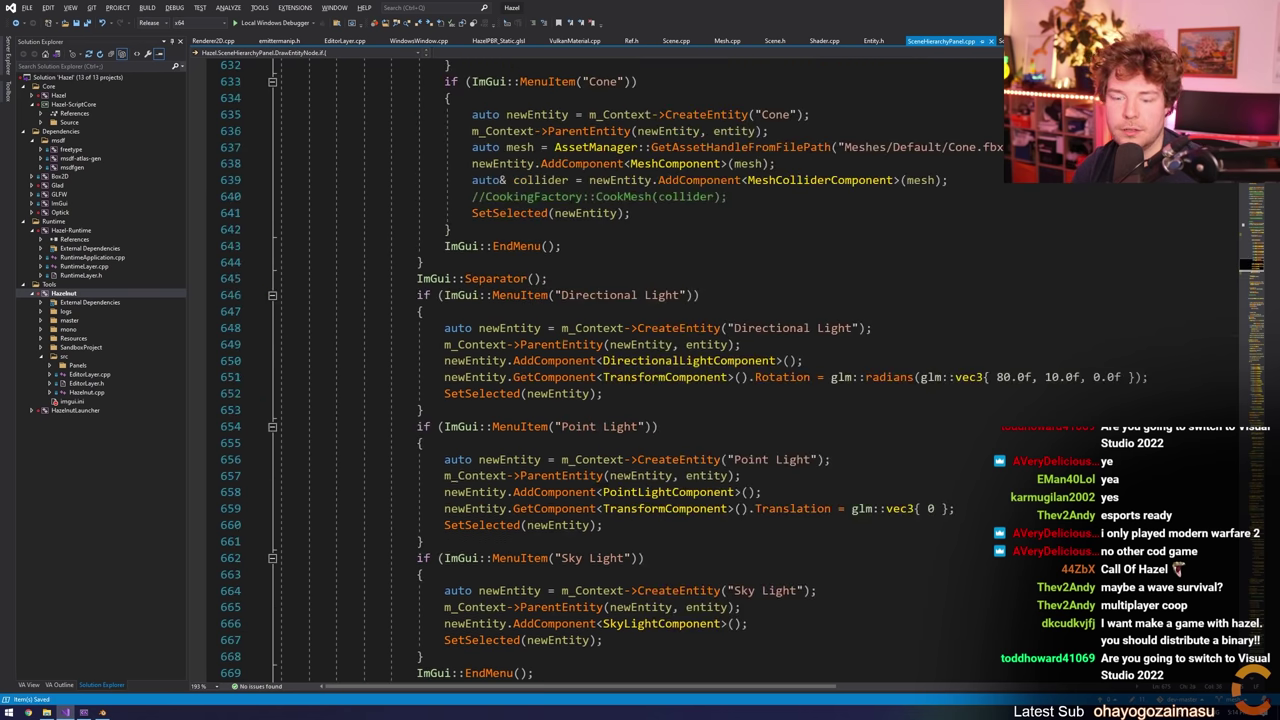
key("ctrl+shift+b")
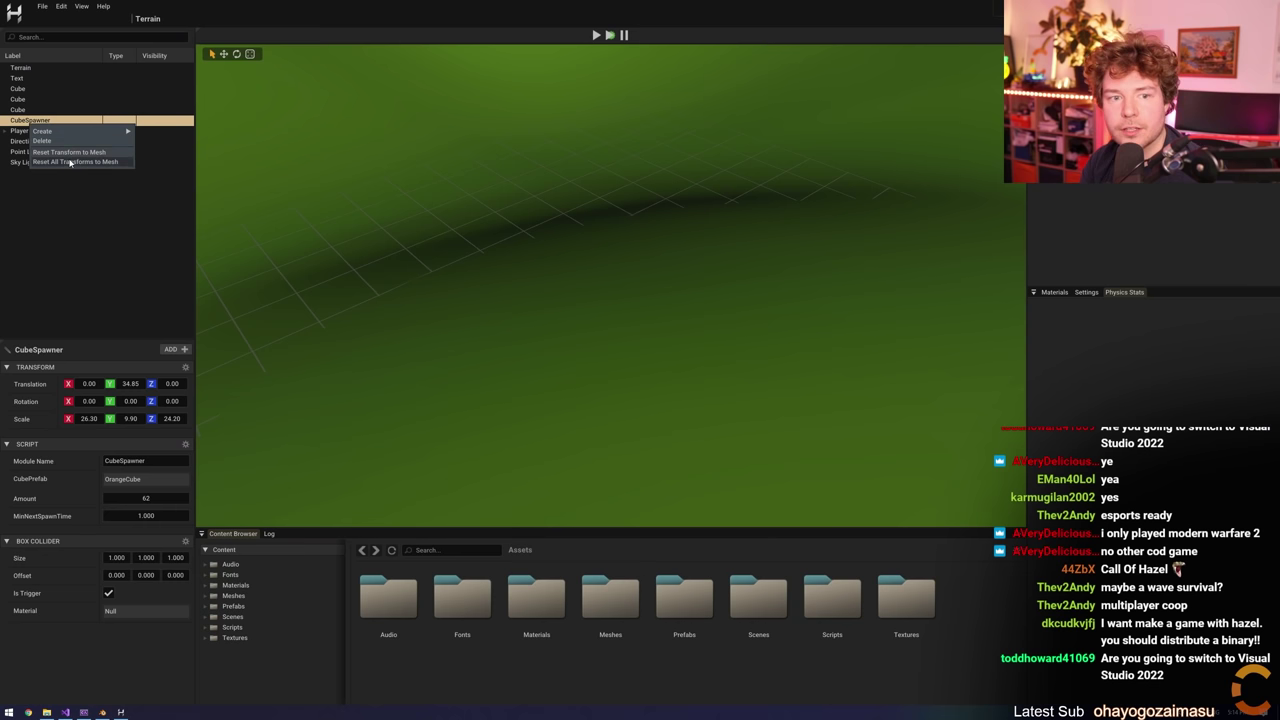
right_click(28, 121)
mouse_move(49, 133)
left_click(172, 131)
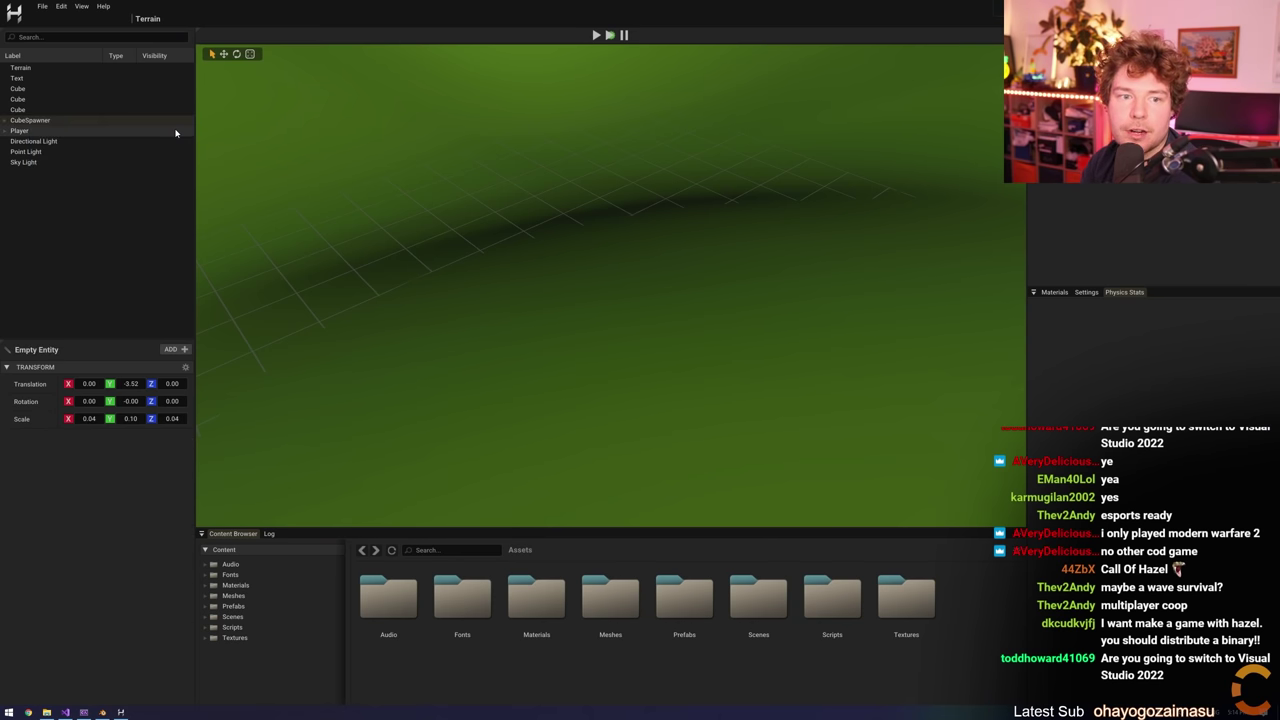
Expand CubeSpawner, delete its Empty Entity child, and check whether CubeSpawner's node still expands and collapses
left_click(30, 120)
left_click(5, 120)
left_click(58, 133)
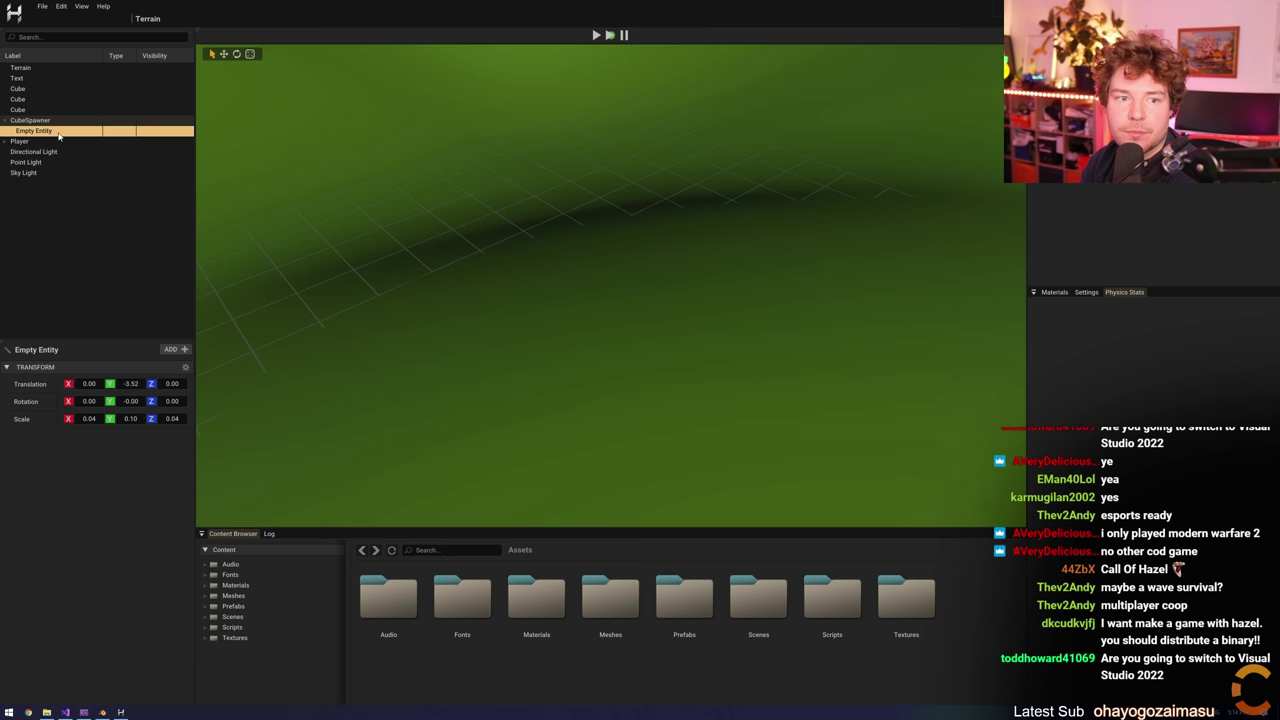
right_click(19, 132)
left_click(42, 147)
left_click(40, 121)
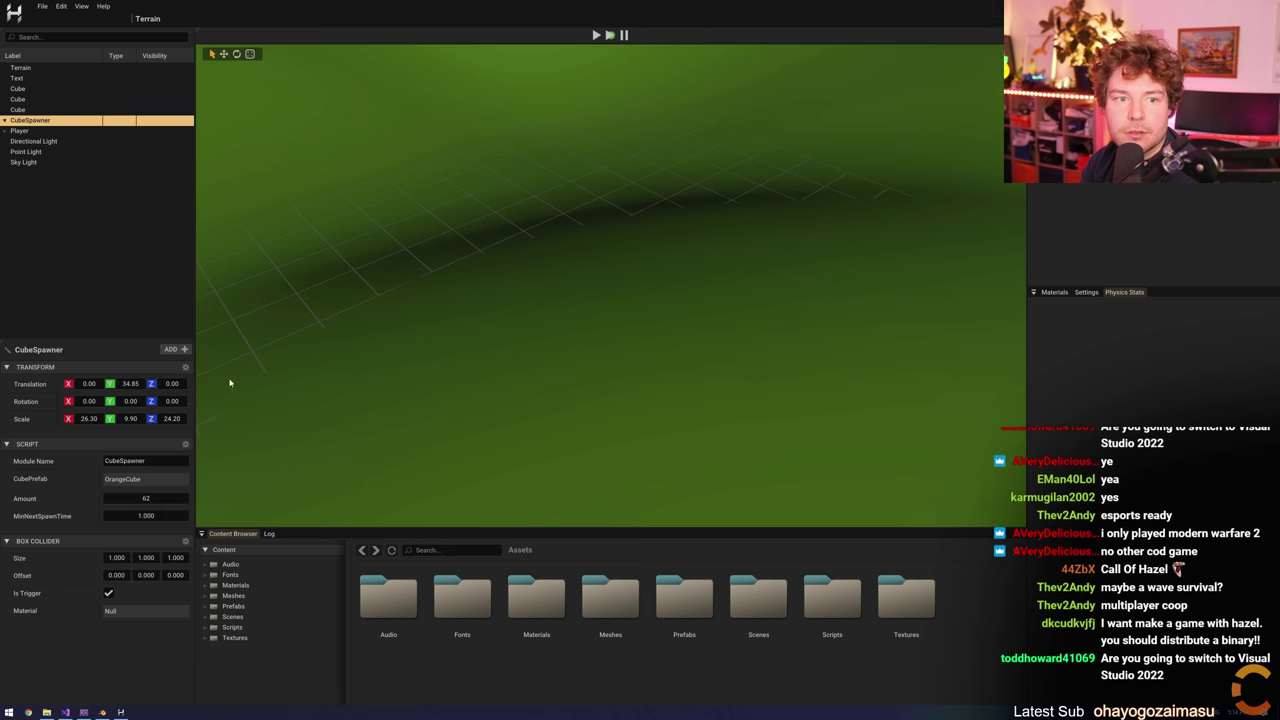
right_click(38, 121)
left_click(22, 129)
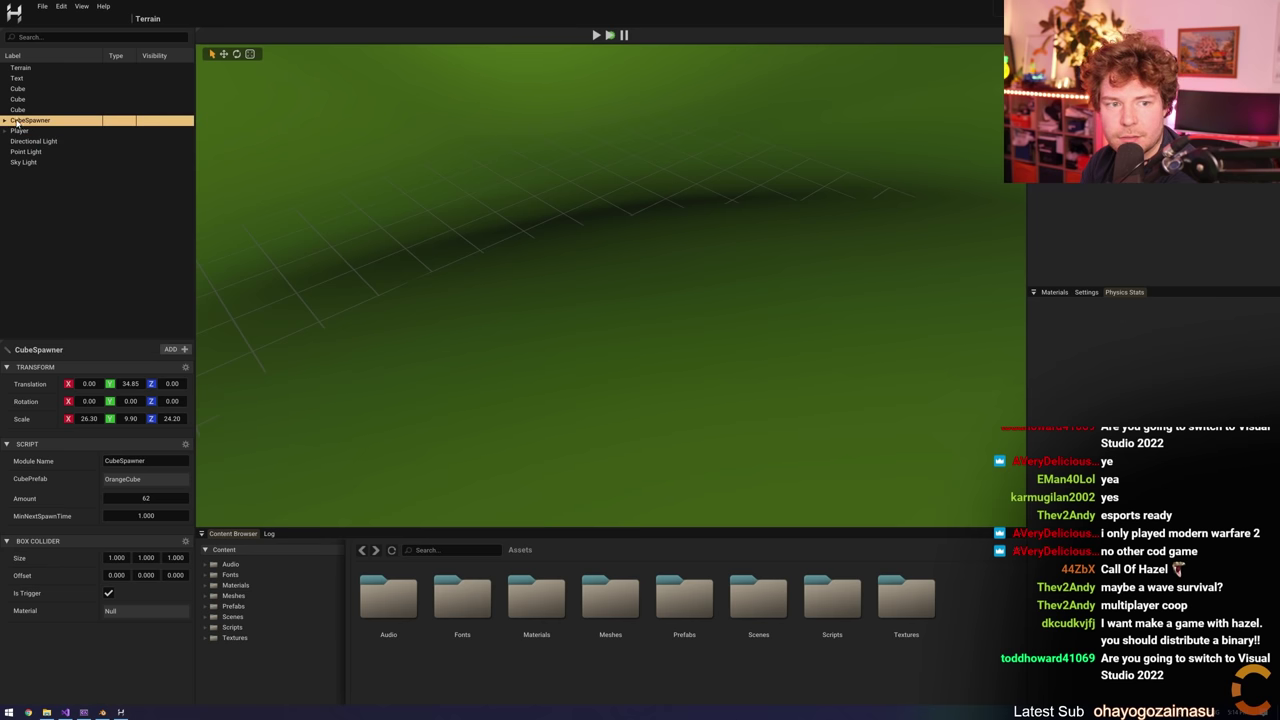
Find the Delete menu item in SceneHierarchyPanel.cpp and trace entityDeleted to the deferred deletion code
left_click(65, 712)
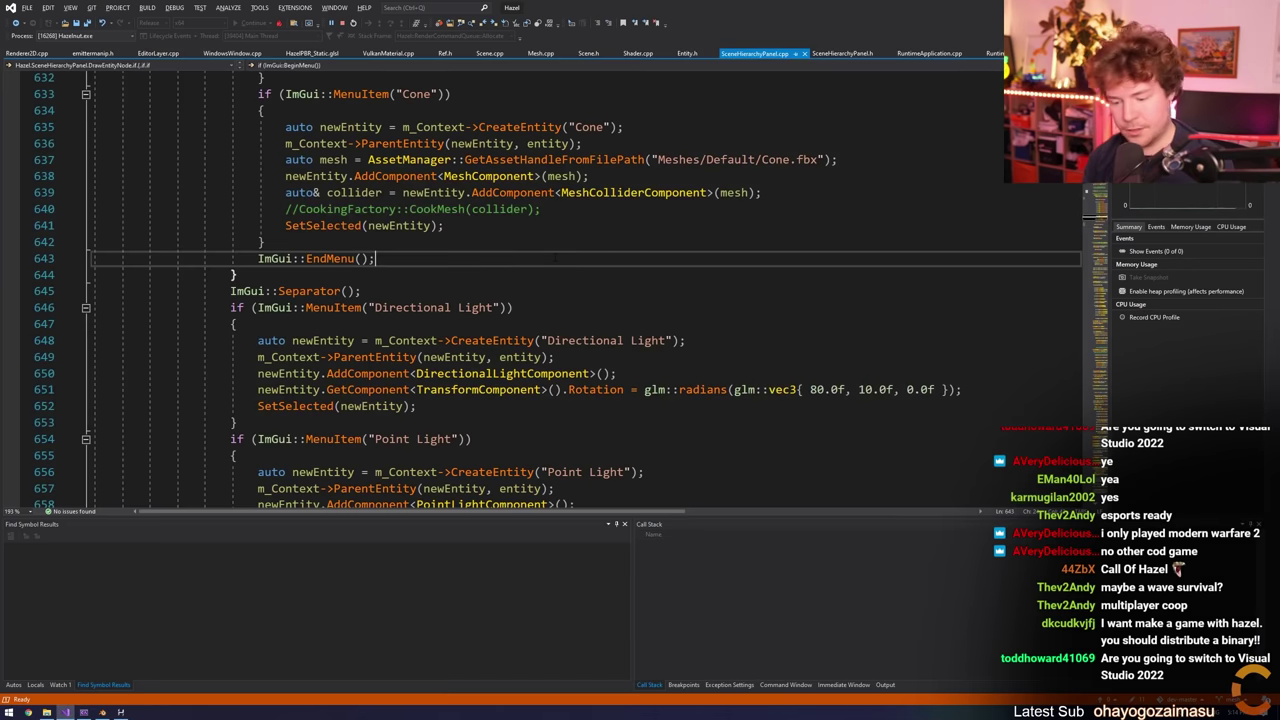
key("ctrl+f")
type("delete")
key("Escape")
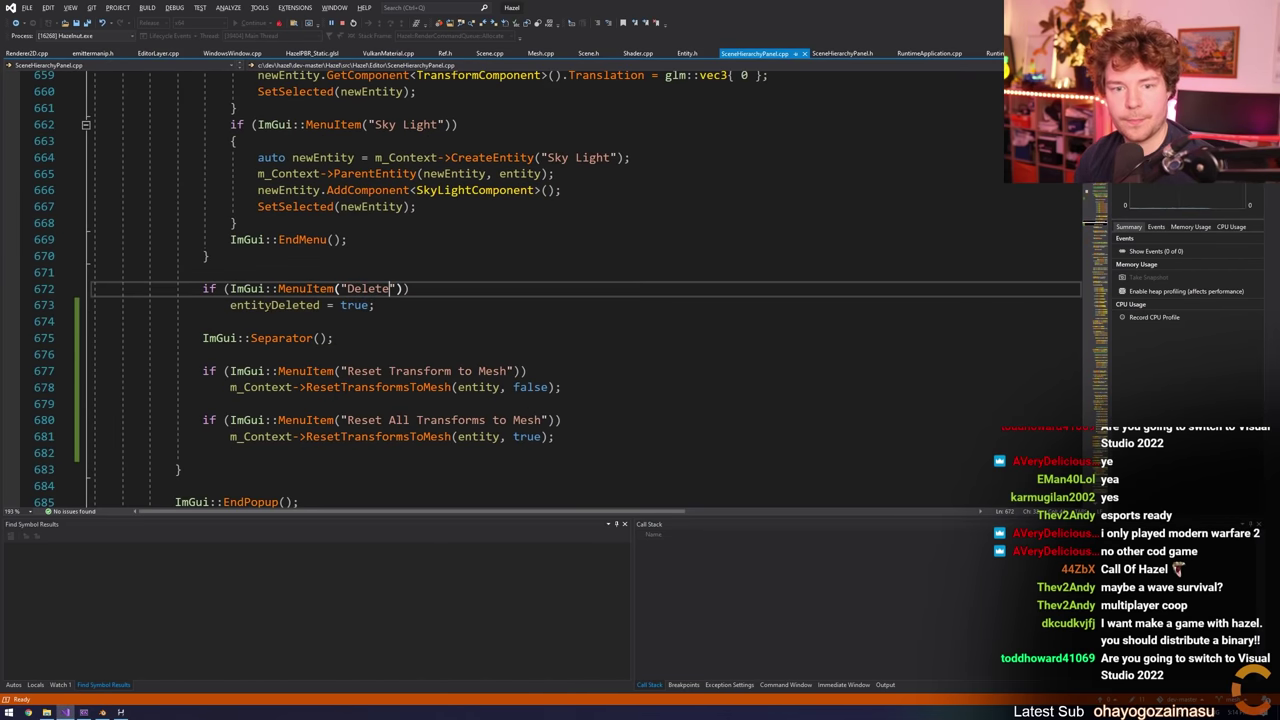
left_click(295, 305)
key("ctrl+f")
key("Return")
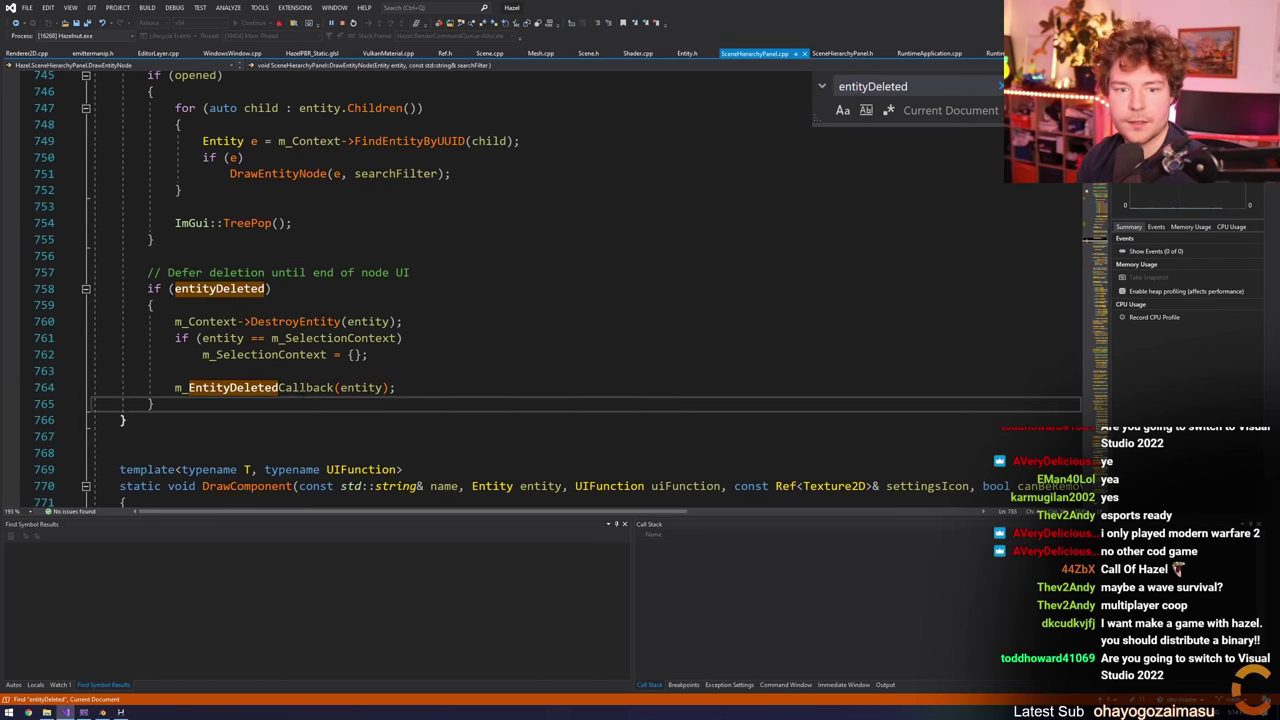
Go to the DestroyEntity definition in Scene.cpp and examine how it handles an entity's children
left_click(300, 321)
key("F12")
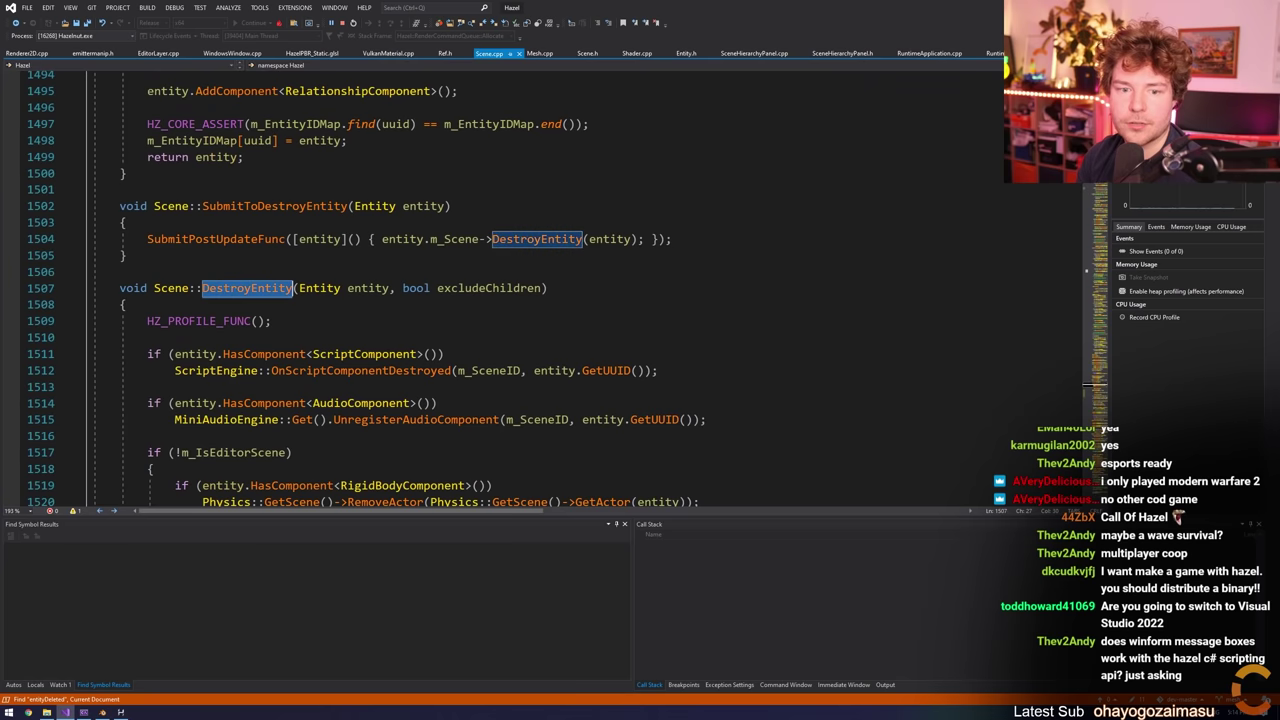
scroll(500, 290, "down", 5)
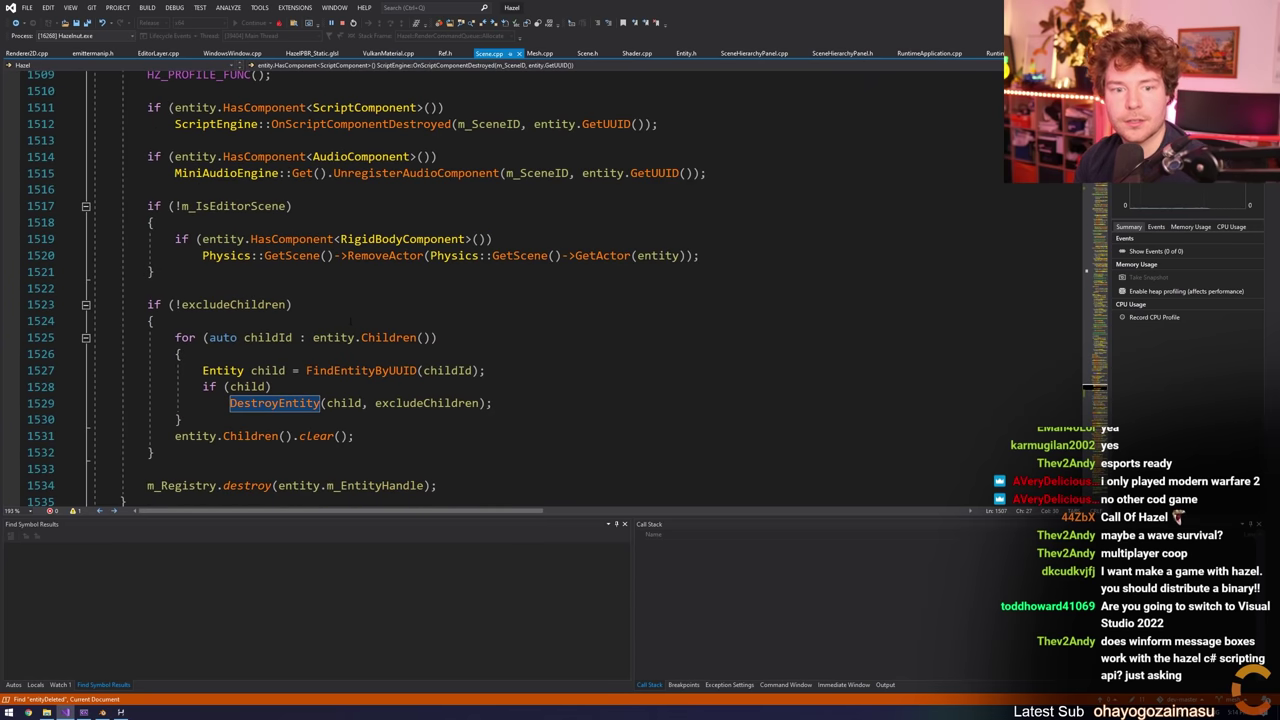
scroll(350, 321, "up", 4)
scroll(350, 321, "down", 1, "ctrl")
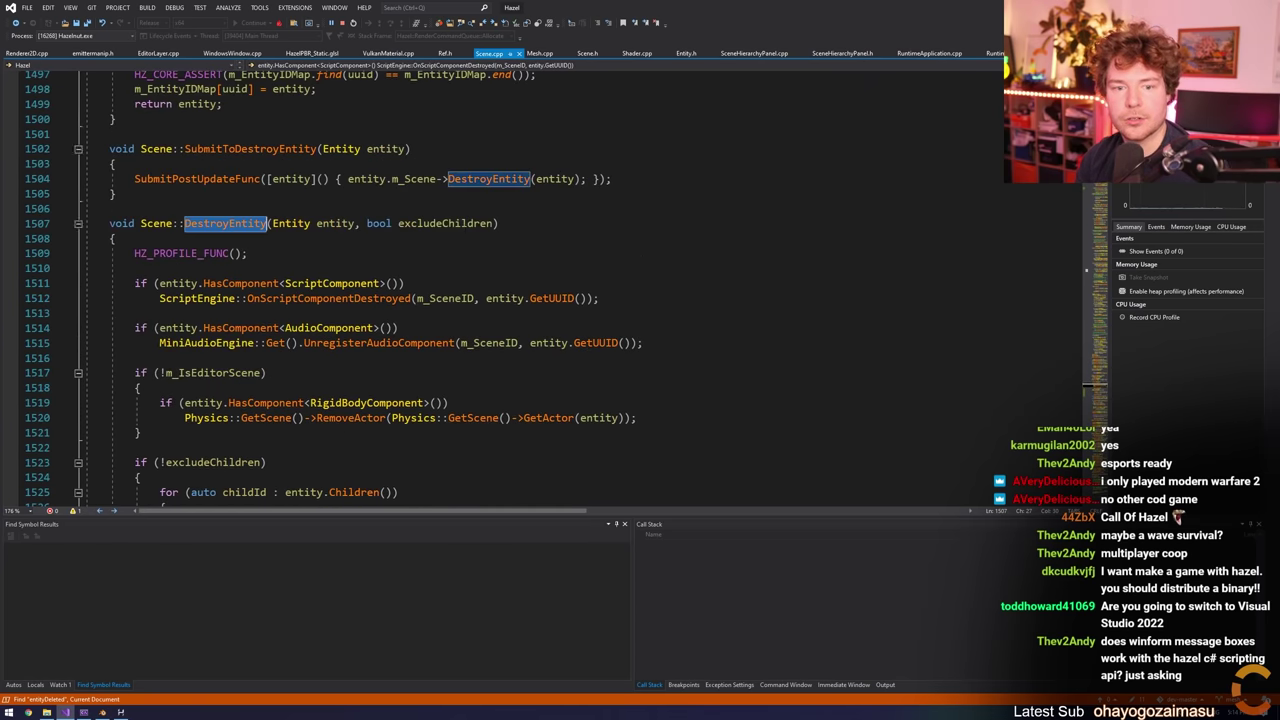
Look up the declaration of m_EntityDeletedCallback in SceneHierarchyPanel.h and return to the deletion code
key("ctrl+minus")
left_click(279, 360)
key("F12")
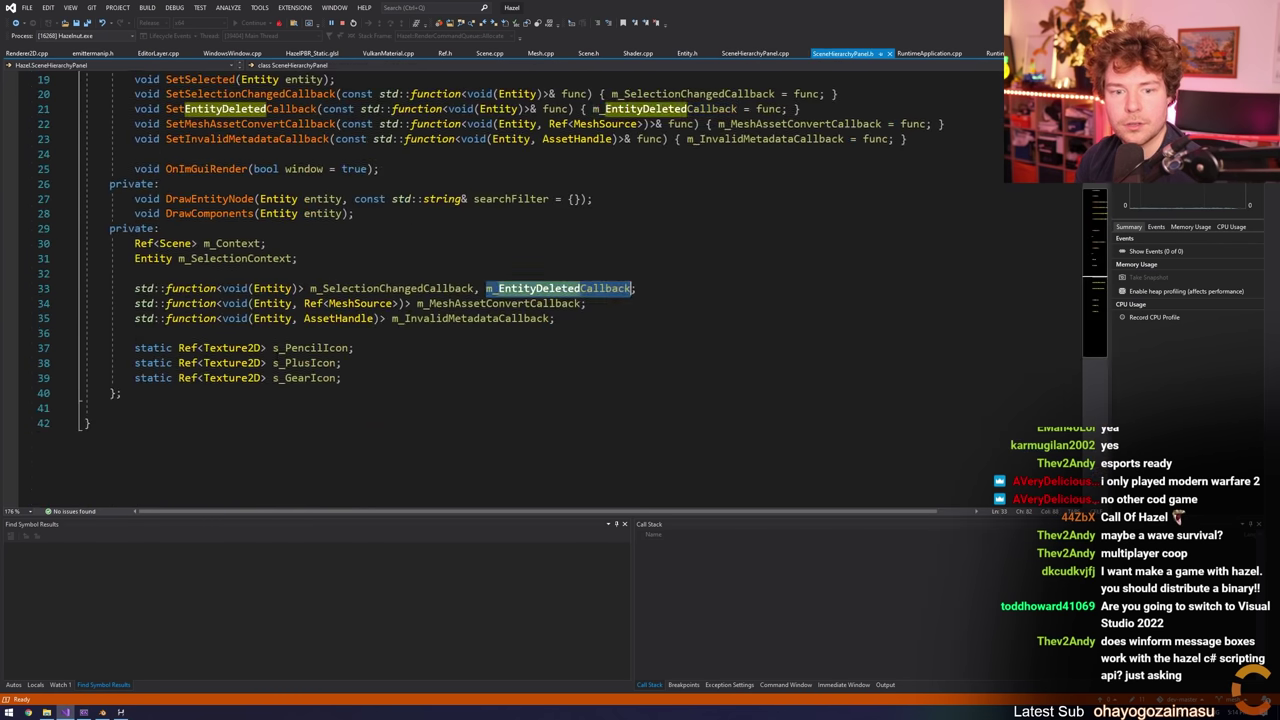
key("ctrl+minus")
Check DestroyEntity's declaration in Scene.h and place the cursor above its definition in Scene.cpp
key("F12")
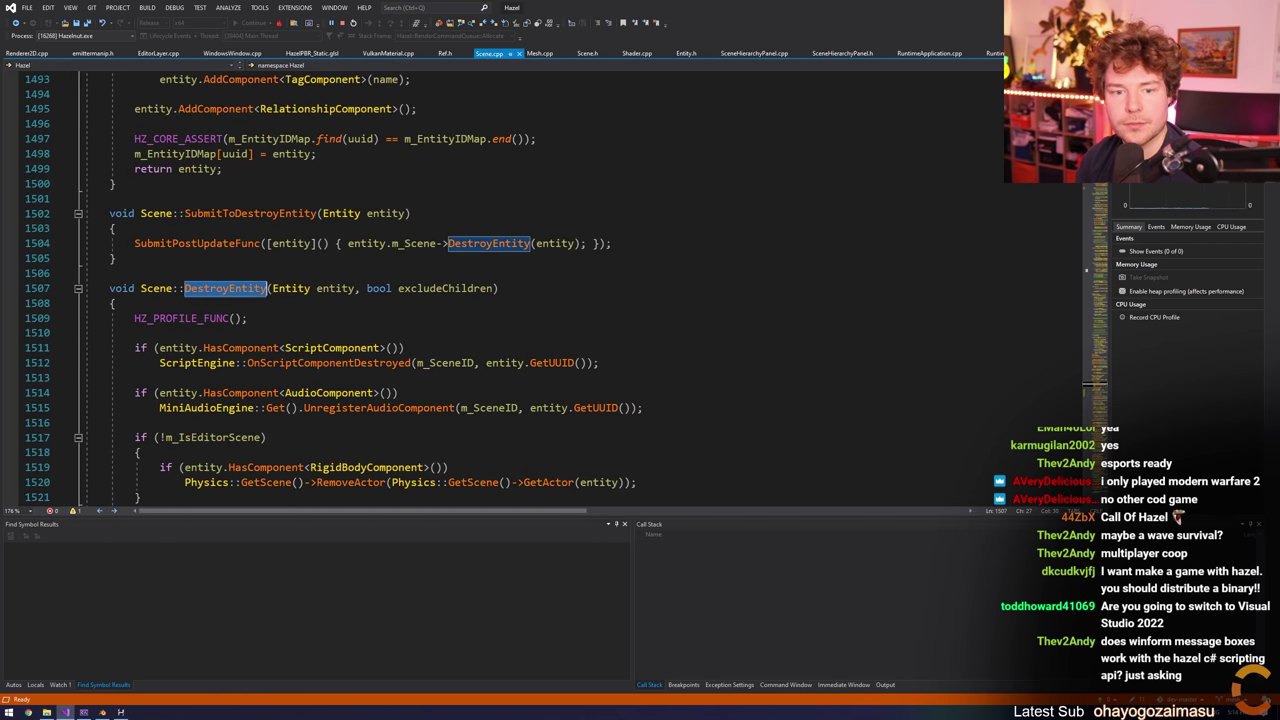
key("F12")
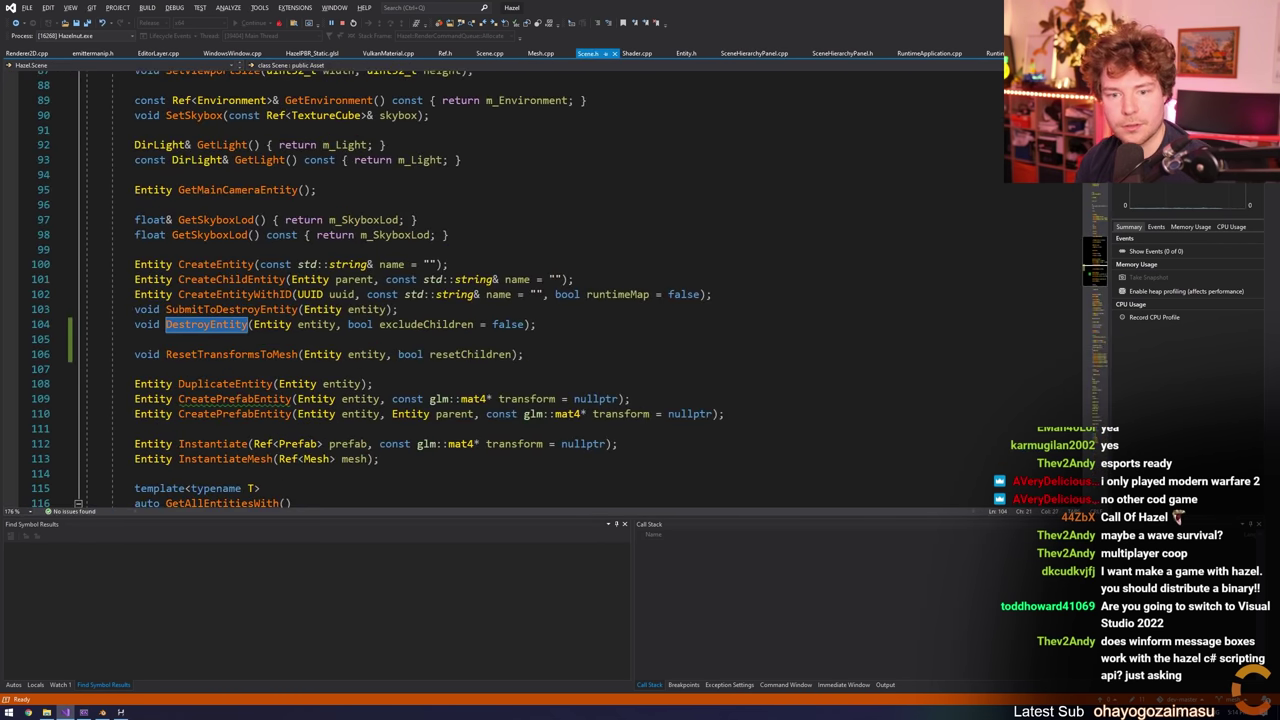
key("ctrl+minus")
left_click(301, 320)
left_click(369, 273)
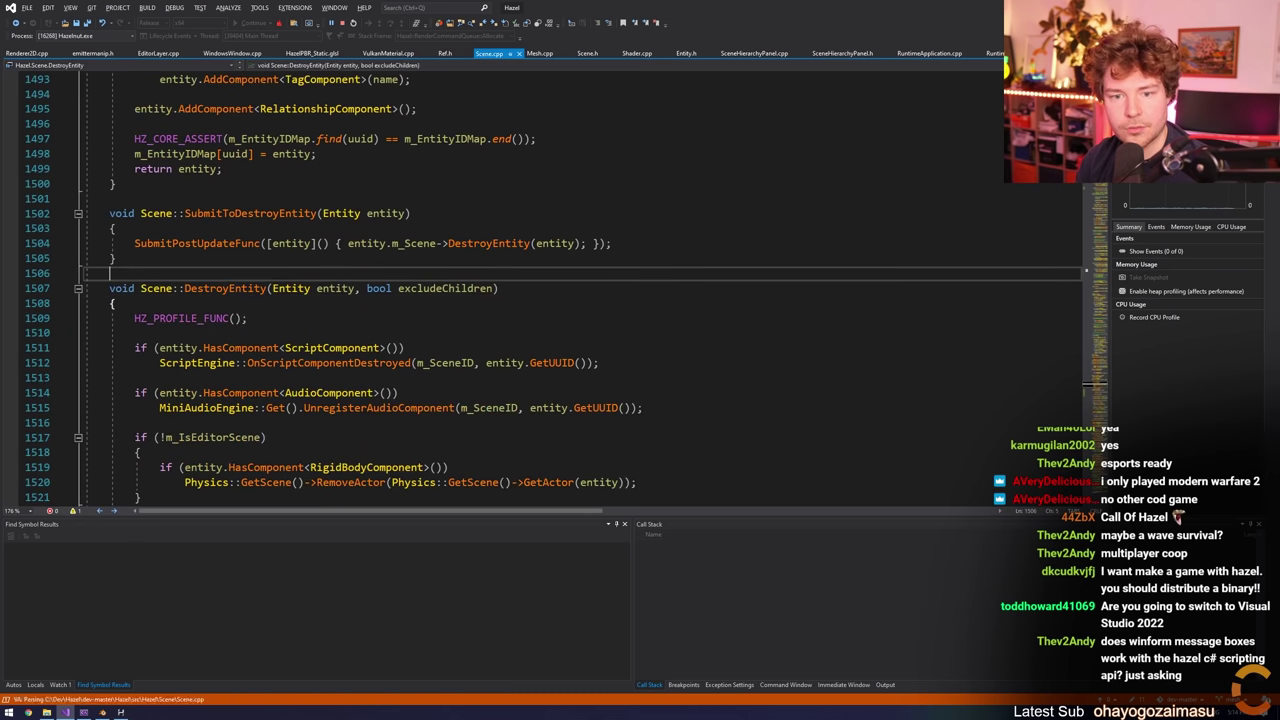
Examine how DestroyEntity in Scene.cpp handles excludeChildren, destroys child entities and clears the children list
left_click(448, 288)
scroll(448, 288, "down", 7)
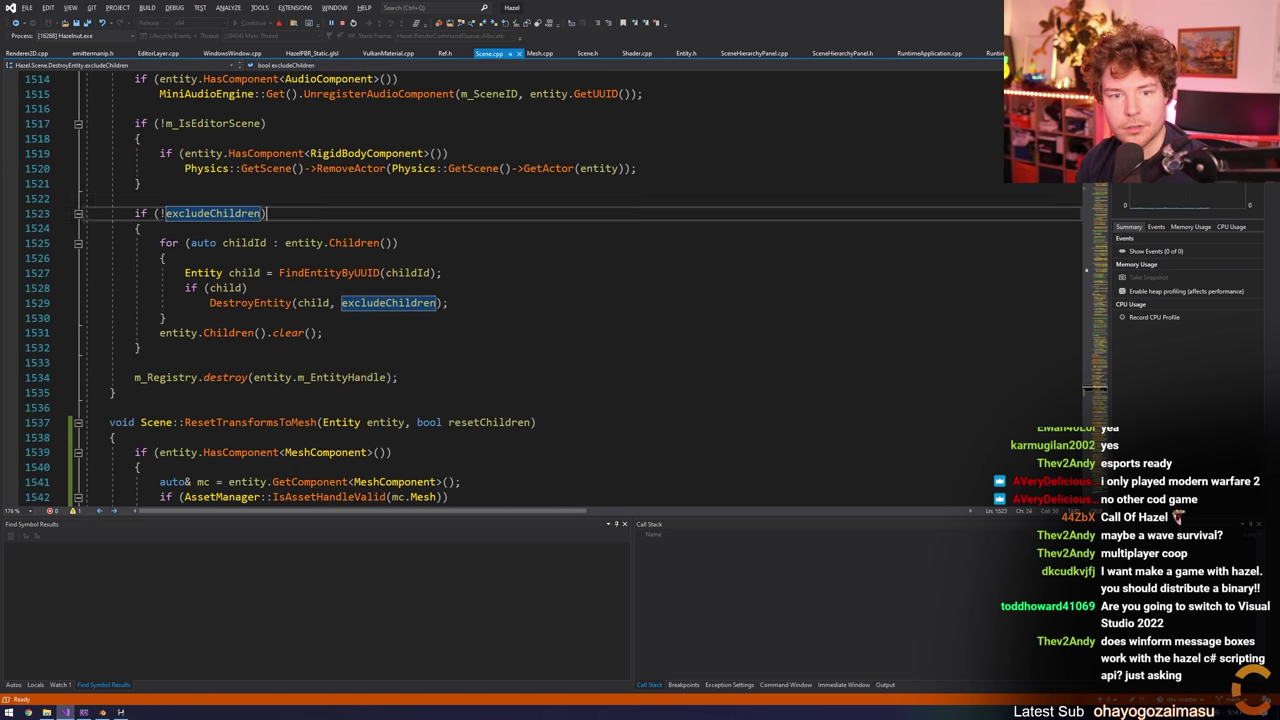
key("ctrl+shift+Down")
left_click(233, 333)
left_click_drag(160, 333, 340, 334)
left_click(363, 337)
scroll(353, 337, "up", 4)
scroll(353, 337, "down", 2)
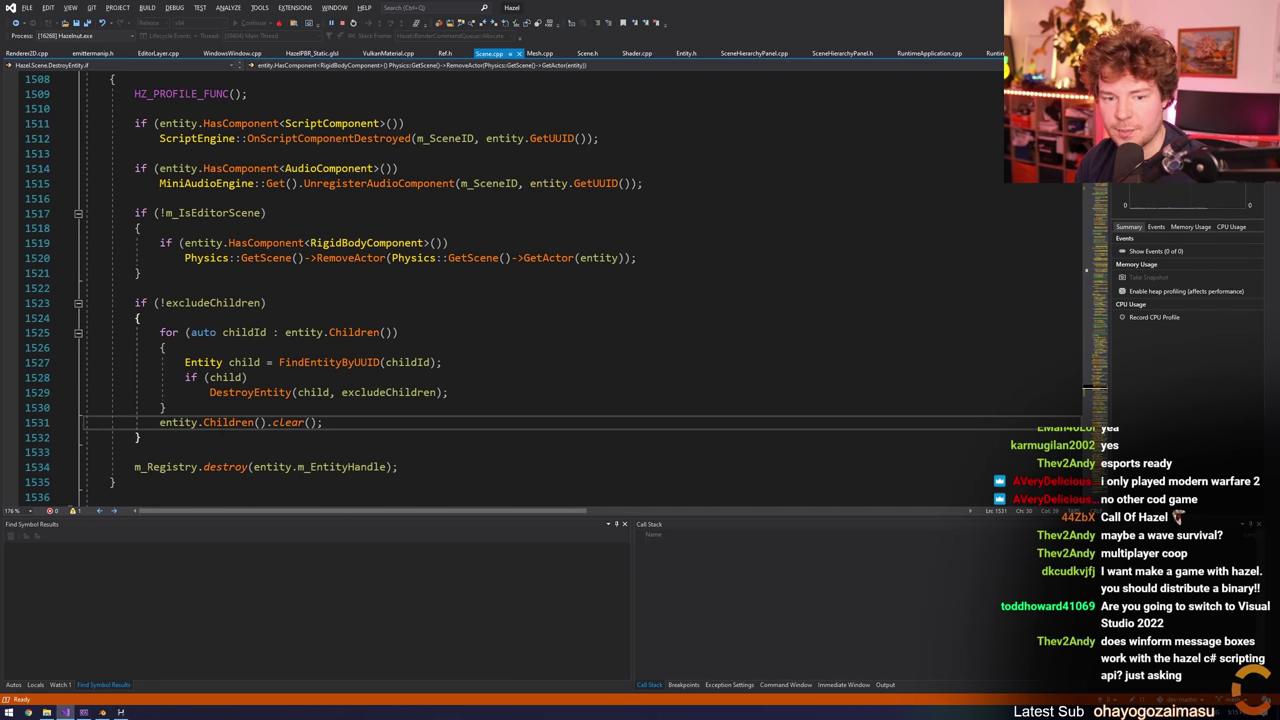
left_click(235, 422)
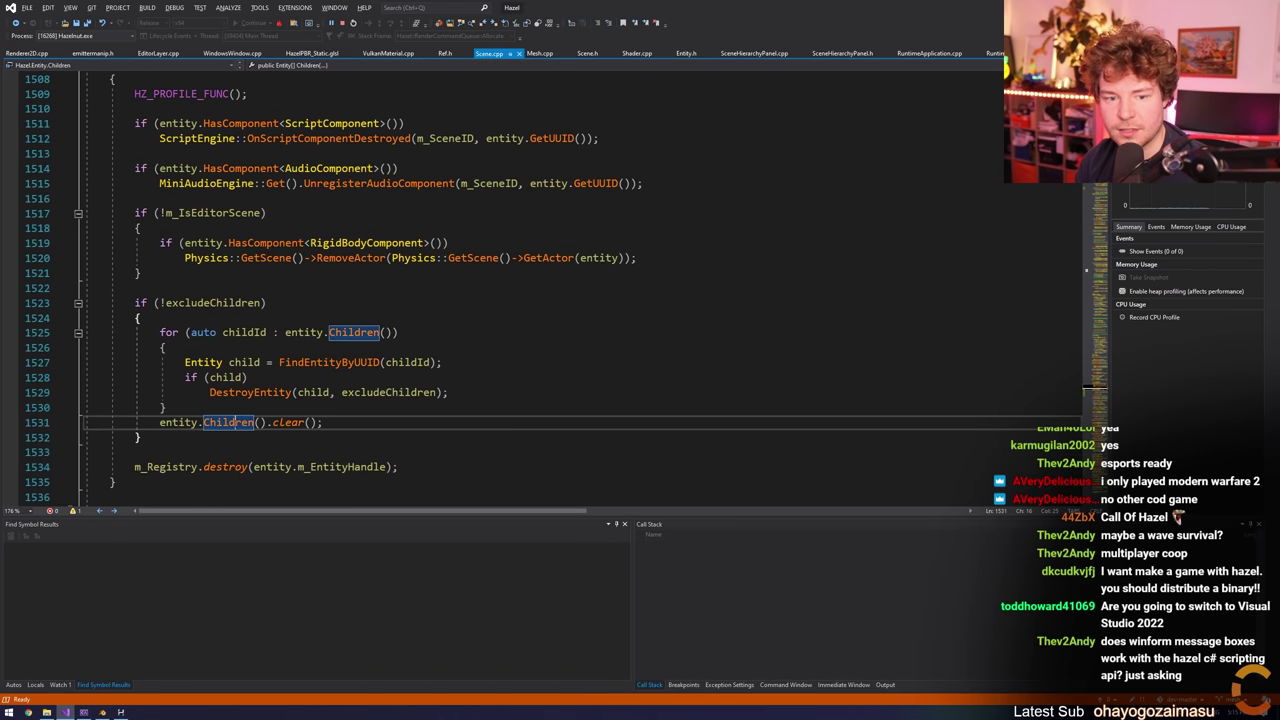
left_click(351, 420)
scroll(351, 420, "up", 1)
scroll(421, 386, "down", 2)
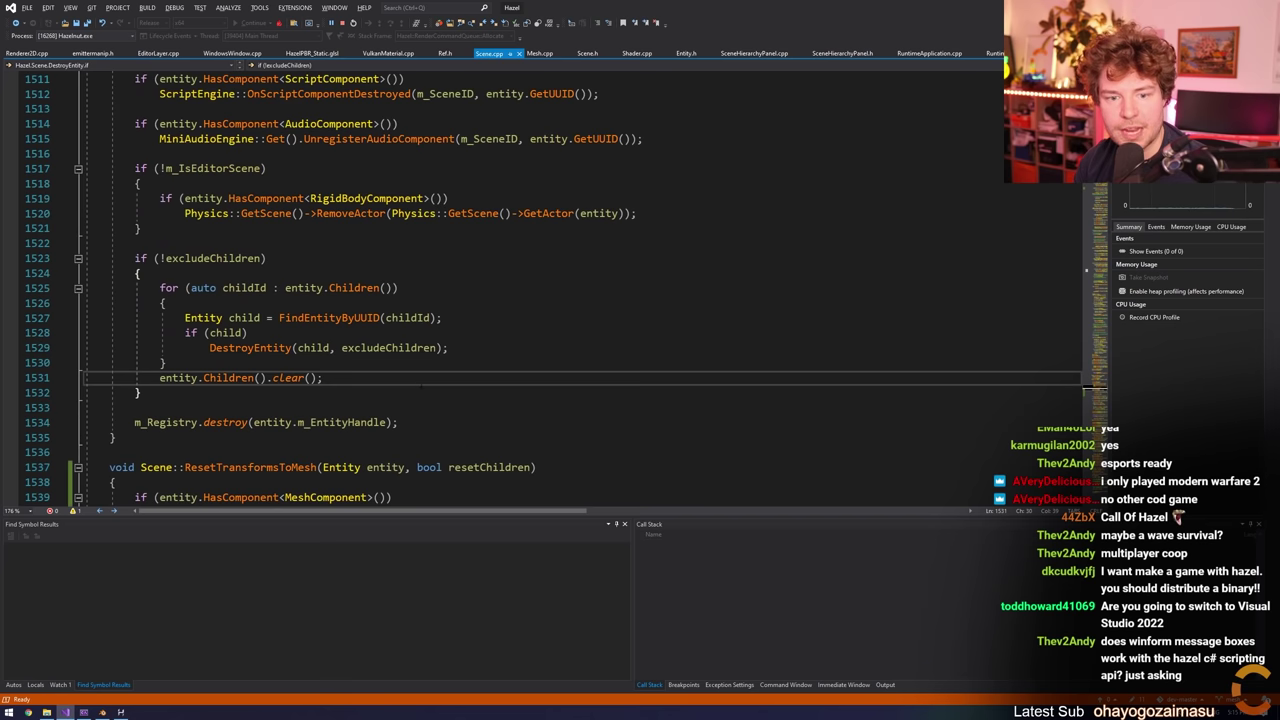
key("Return")
type("en")
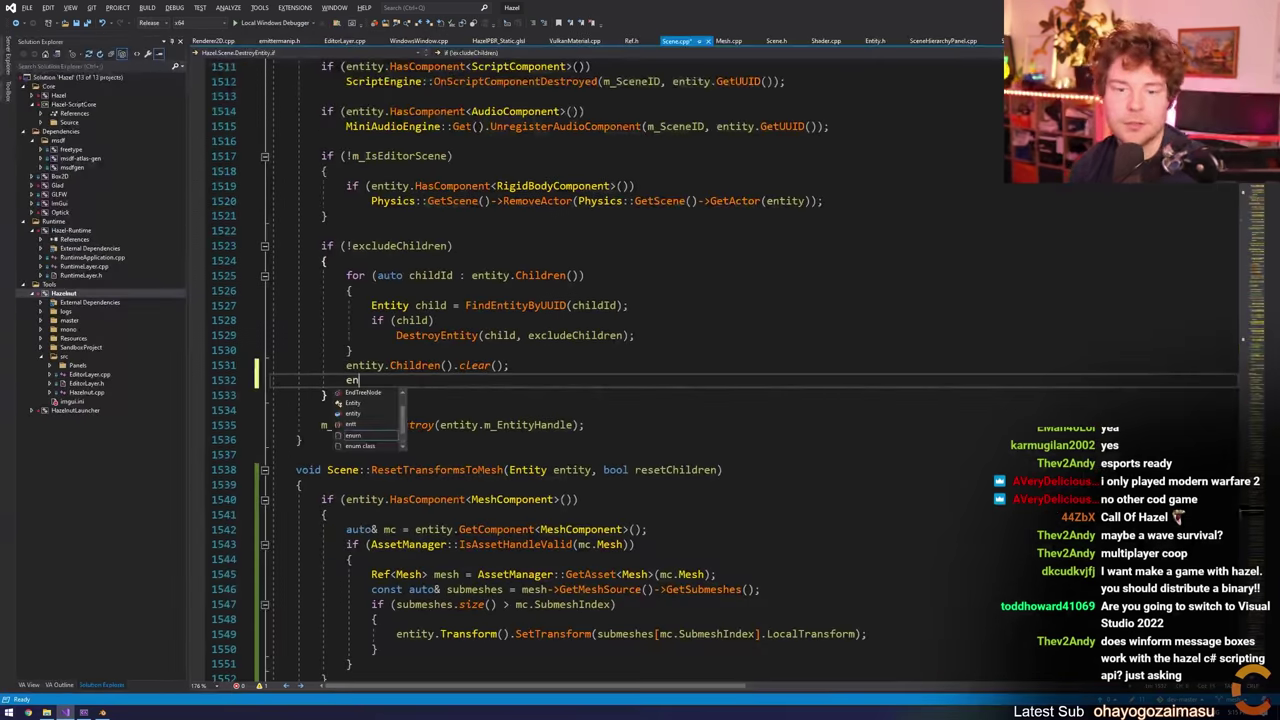
type("tity.")
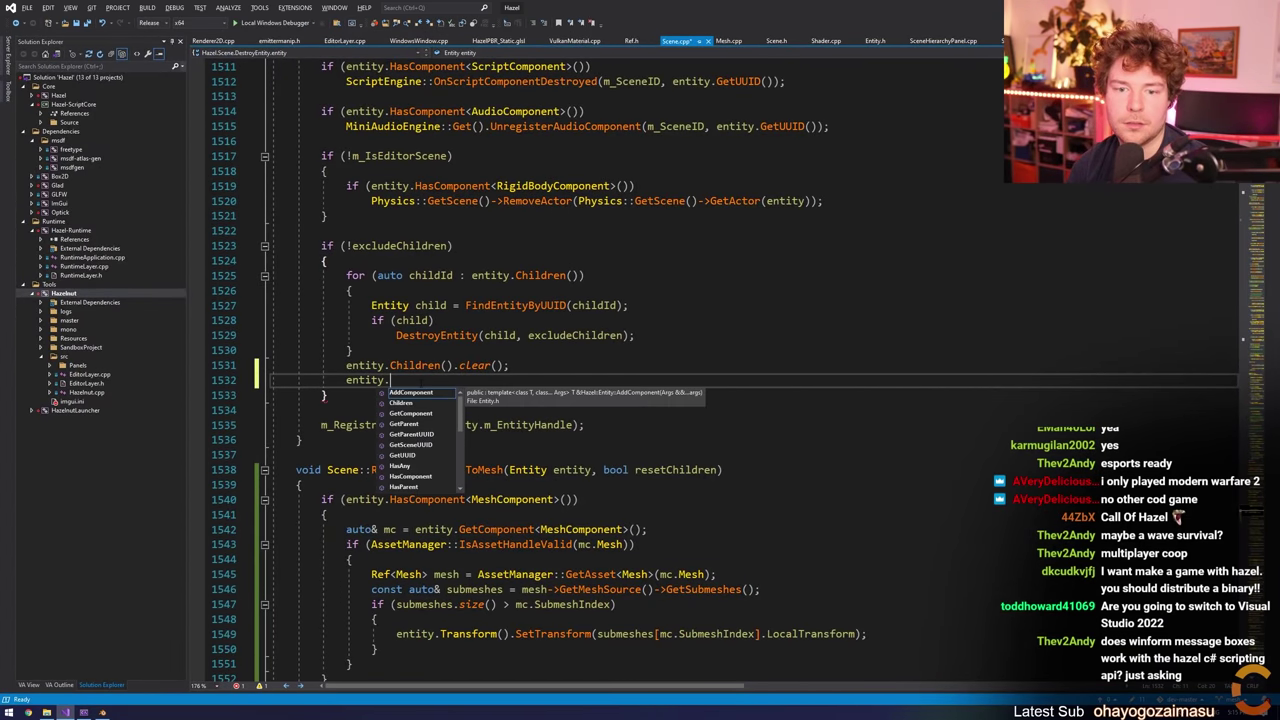
key("ctrl+x")
key("ctrl+s")
Add the condition if (entity.HasParent()) in DestroyEntity, between the m_IsEditorScene block and the excludeChildren check
key("Up")
key("Up")
key("Up")
scroll(420, 382, "up", 5)
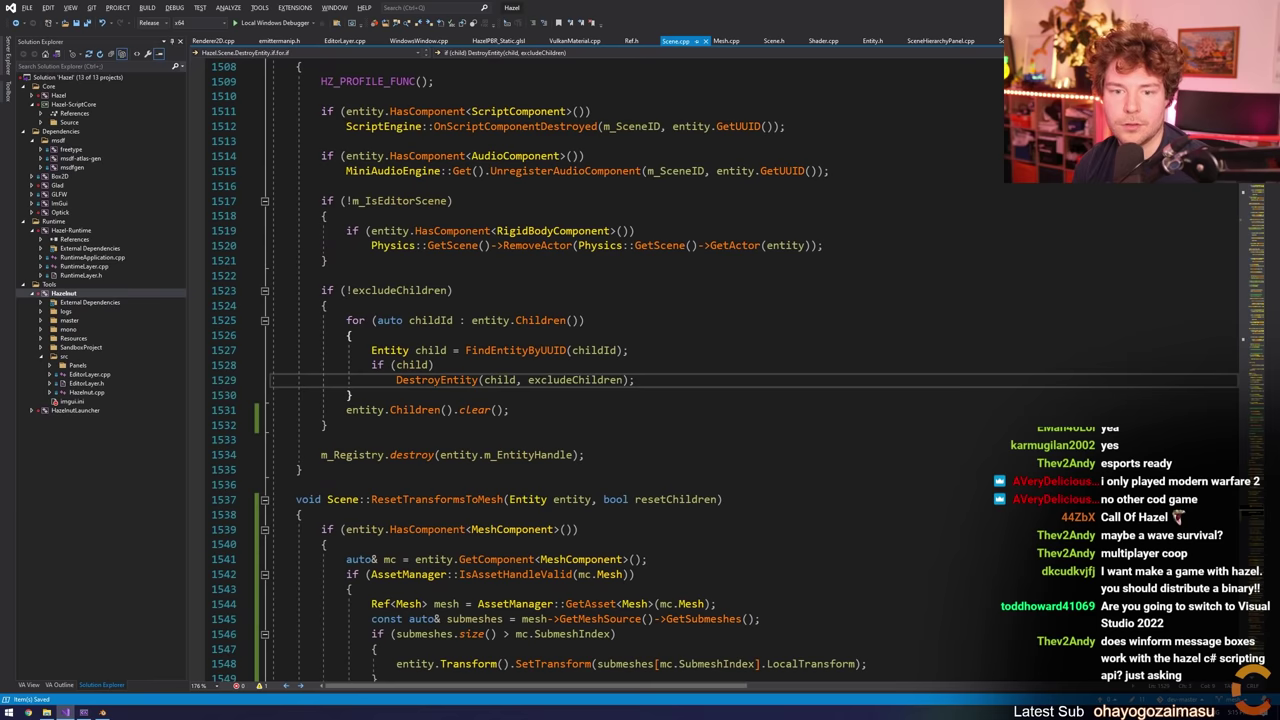
scroll(440, 370, "down", 3)
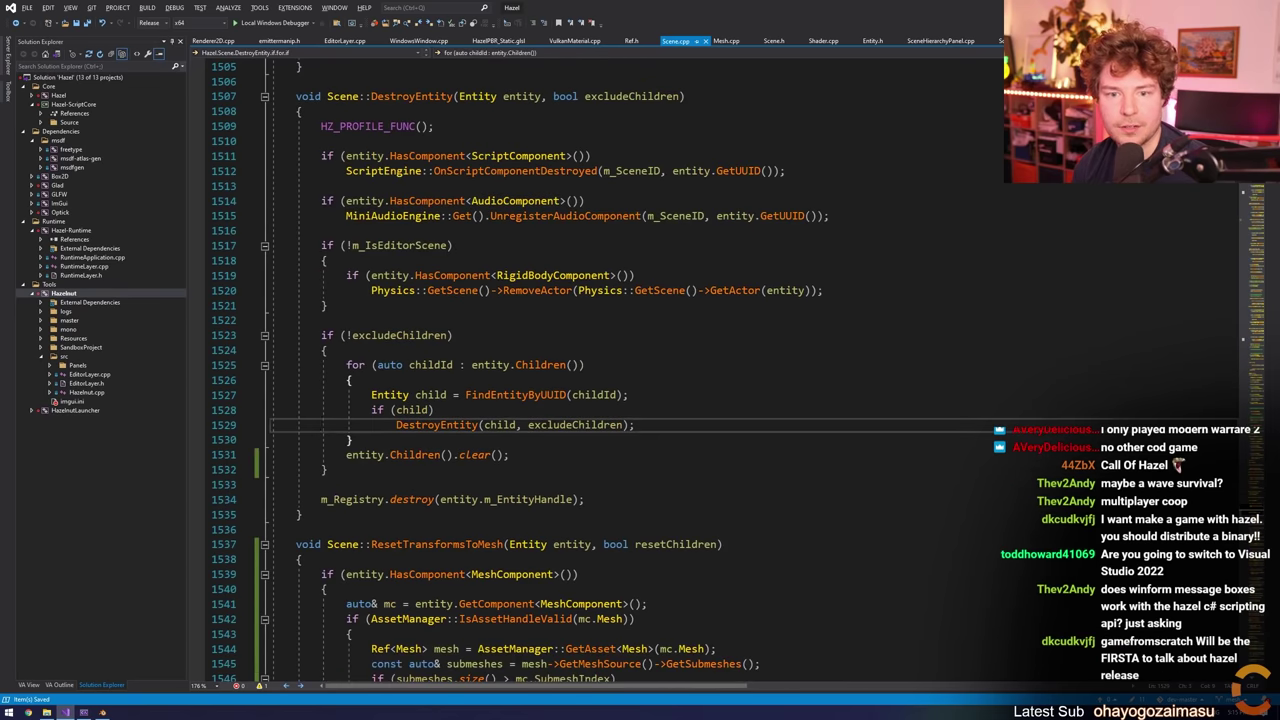
scroll(516, 361, "up", 1)
left_click(516, 355)
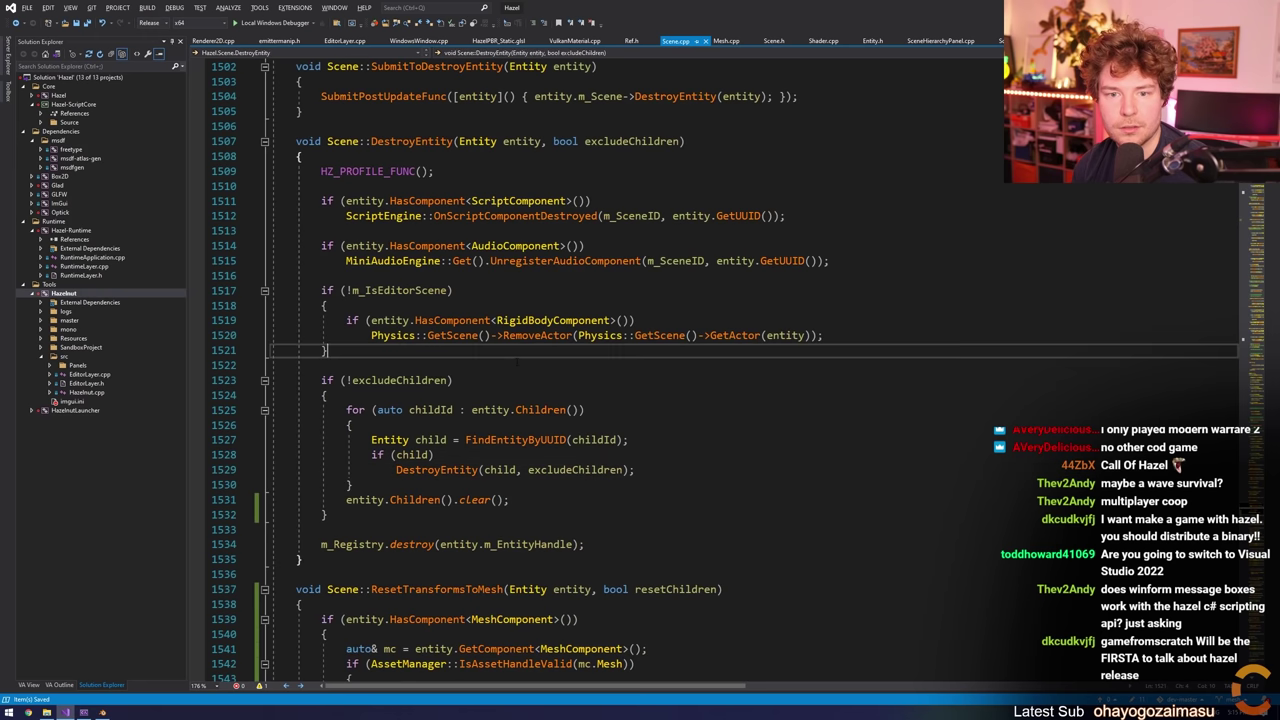
key("Return")
key("Return")
type("if (")
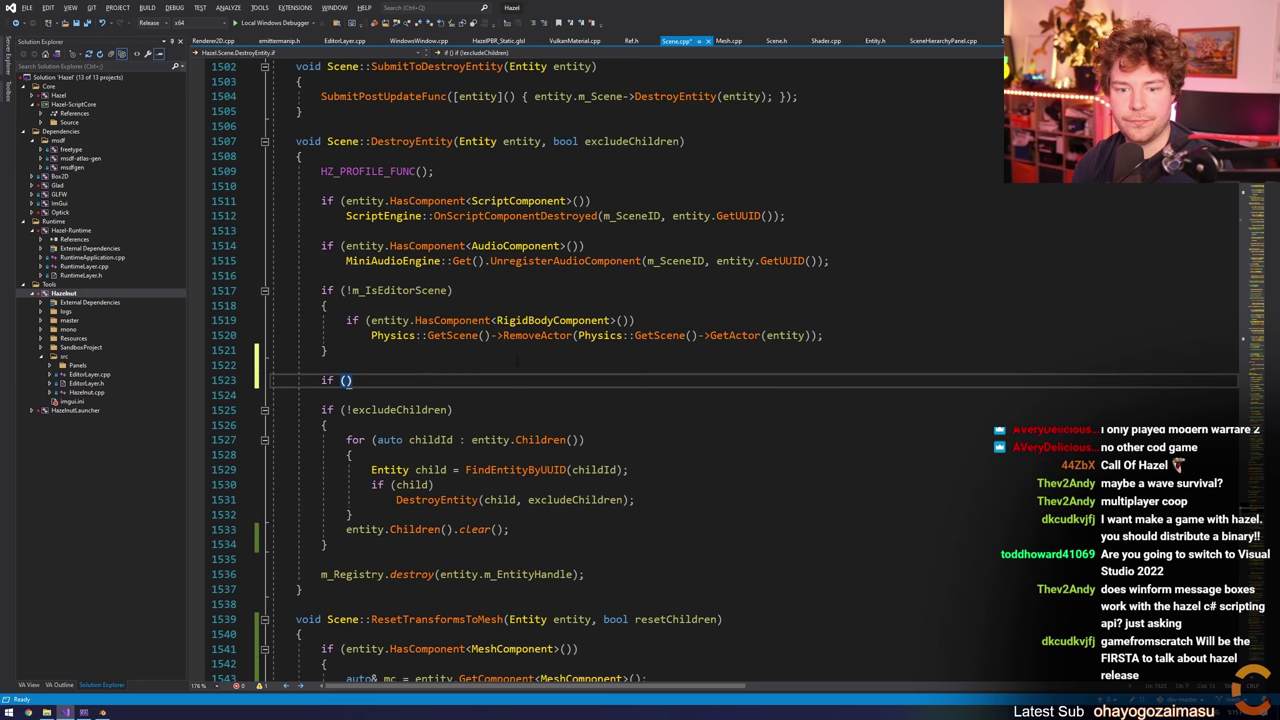
type("entity.HasPa")
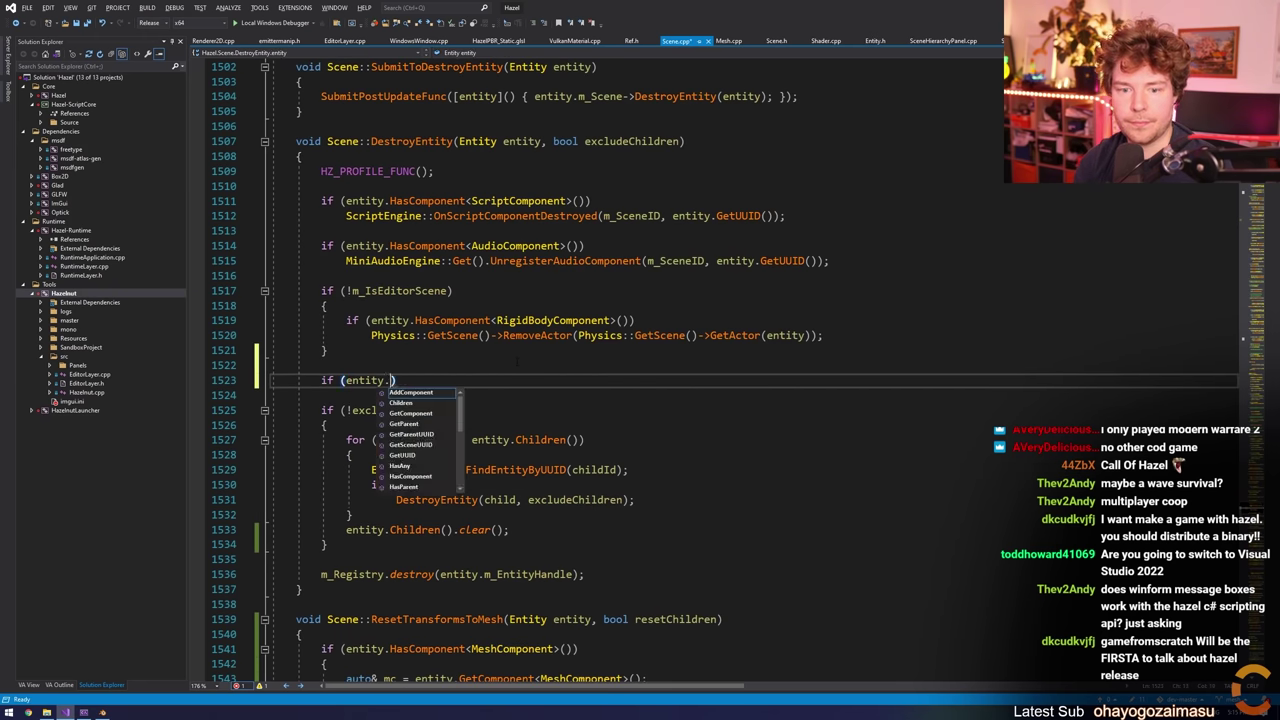
key("Tab")
type("())")
key("Return")
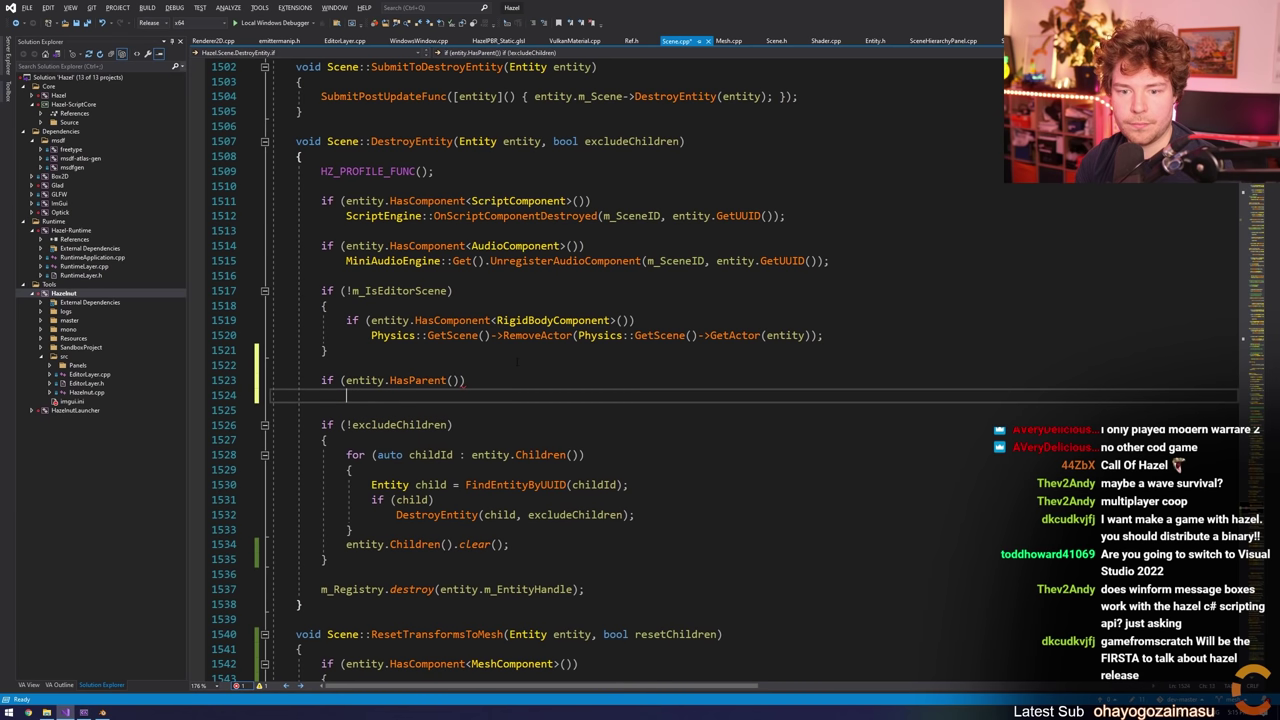
Give the HasParent condition a braced body that starts with entity.GetParent()
type("{")
key("Return")
type("entity.Get")
type("Pare")
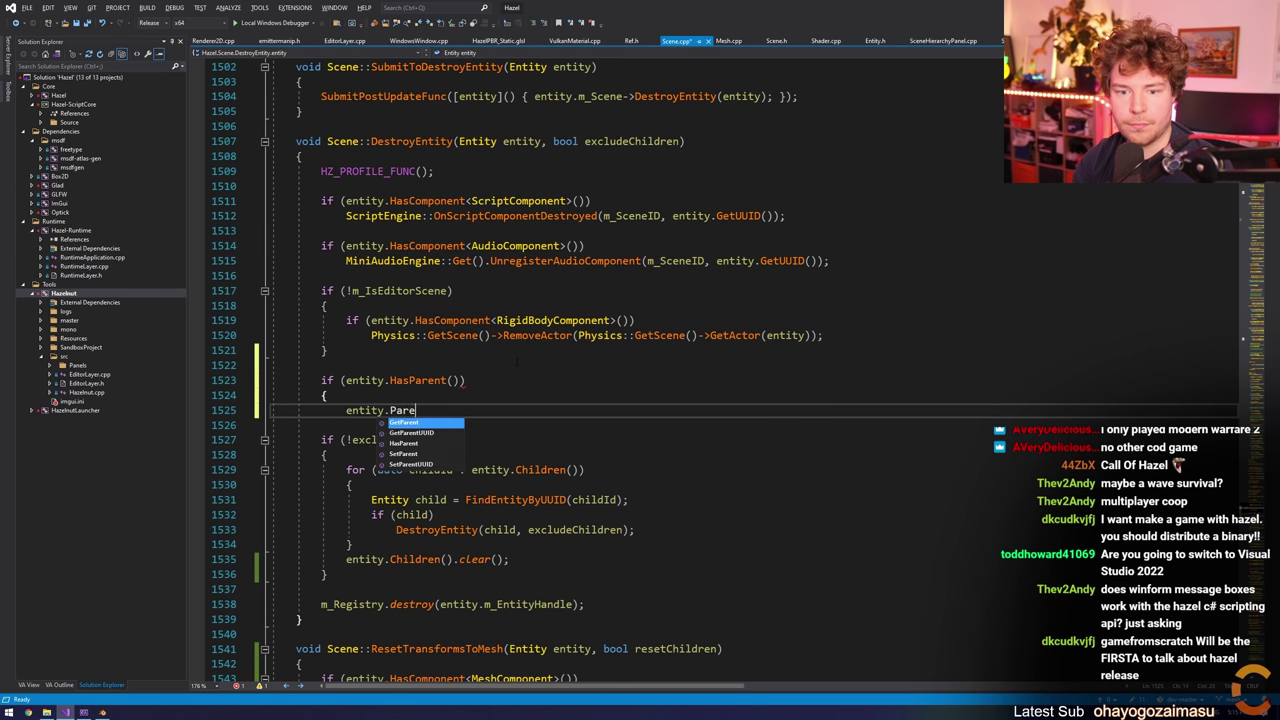
key("Tab")
type("()")
key("Home")
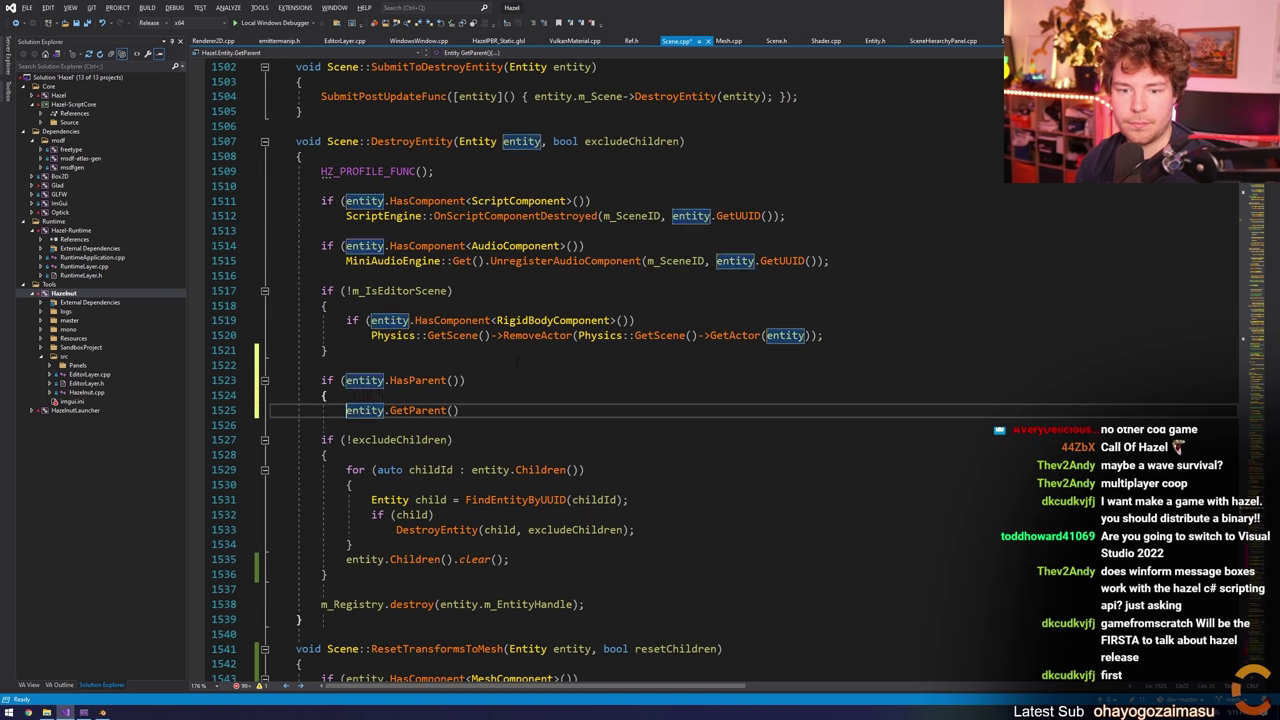
key("End")
key("Return")
type("}")
Complete the body statement as entity.GetParent().RemoveChild(entity); and save Scene.cpp
key("Up")
key("End")
type(".chil")
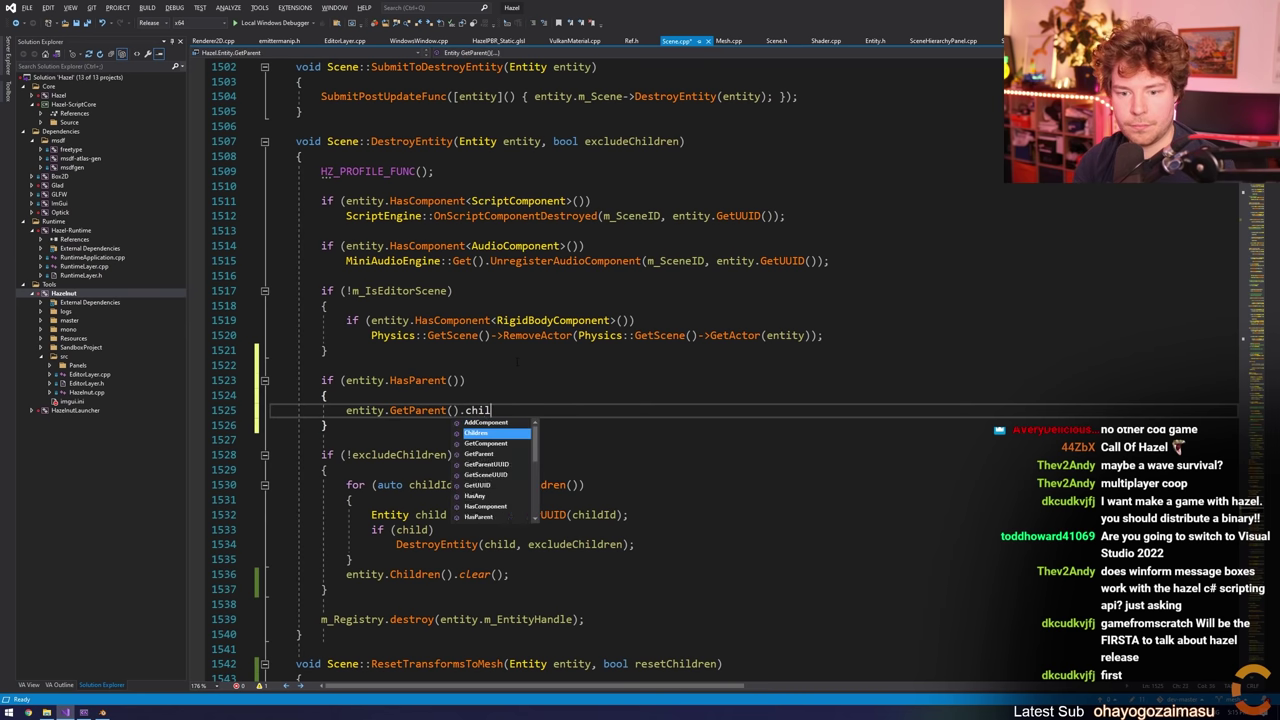
key("Down")
key("Tab")
type("(entity)'")
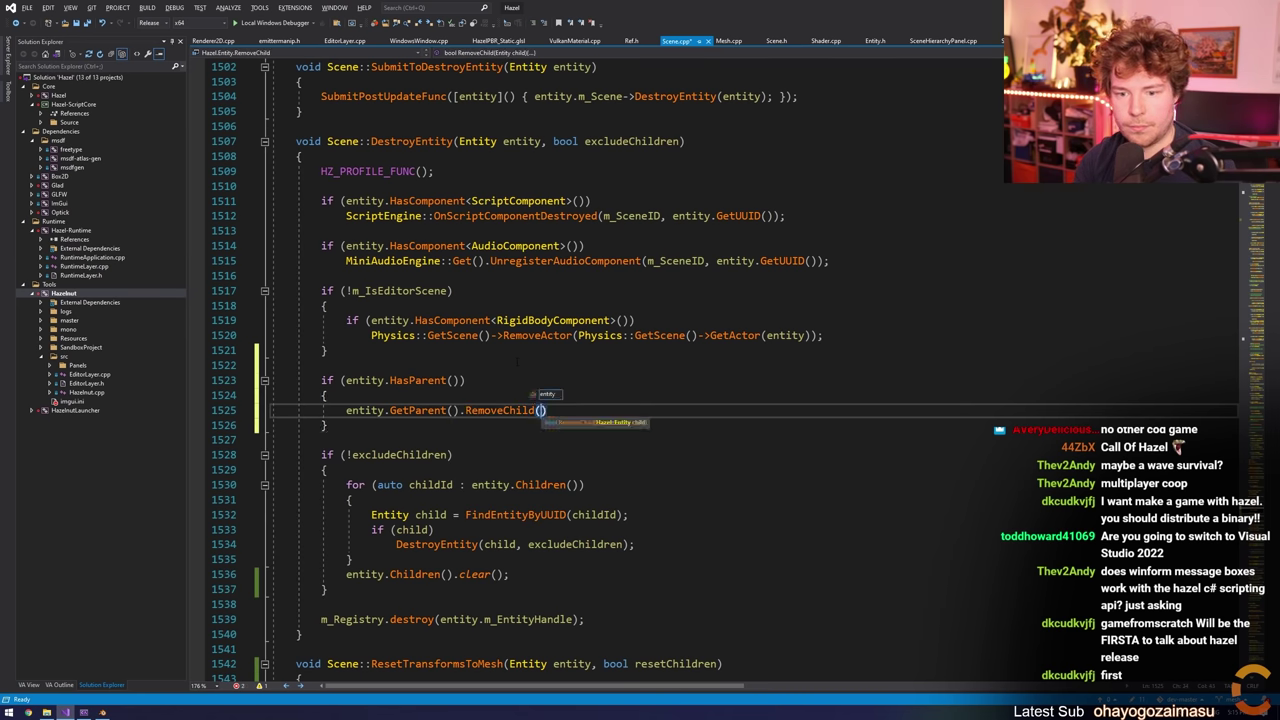
key("ctrl+s")
key("BackSpace")
type(";")
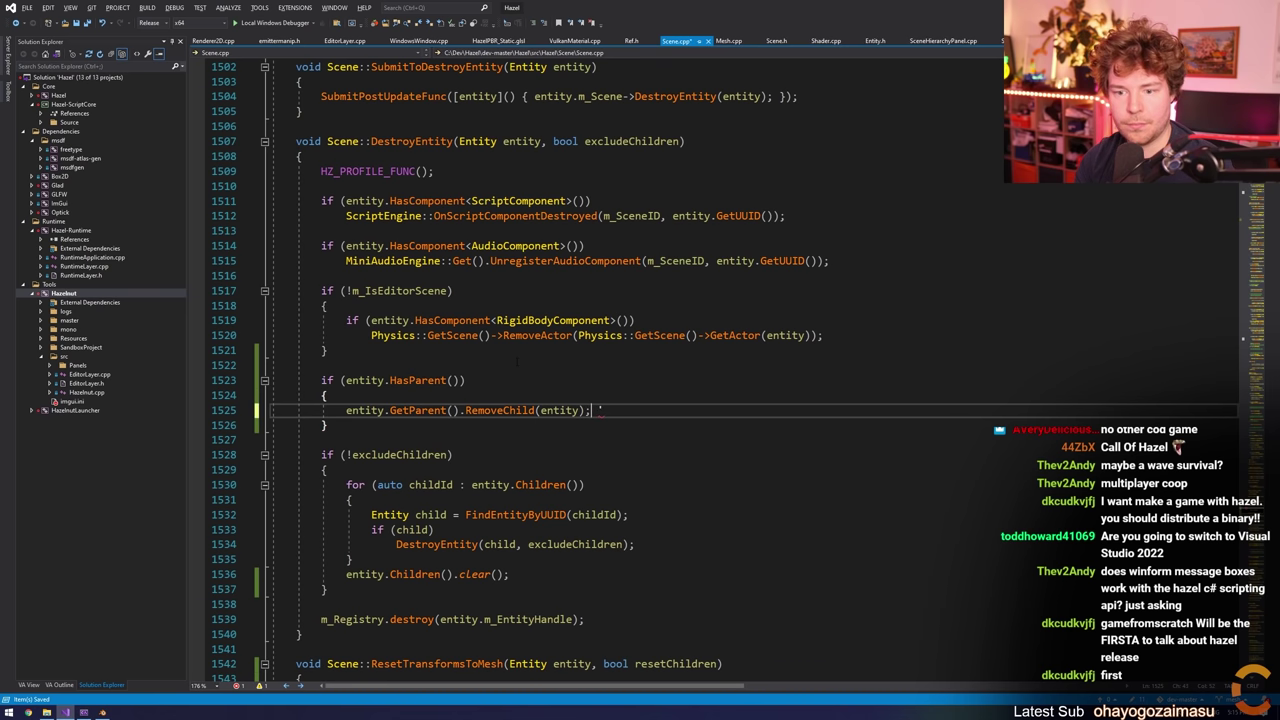
Remove the braces around the RemoveChild call so the HasParent condition has a single-statement body
key("Up")
key("ctrl+x")
key("Down")
key("ctrl+x")
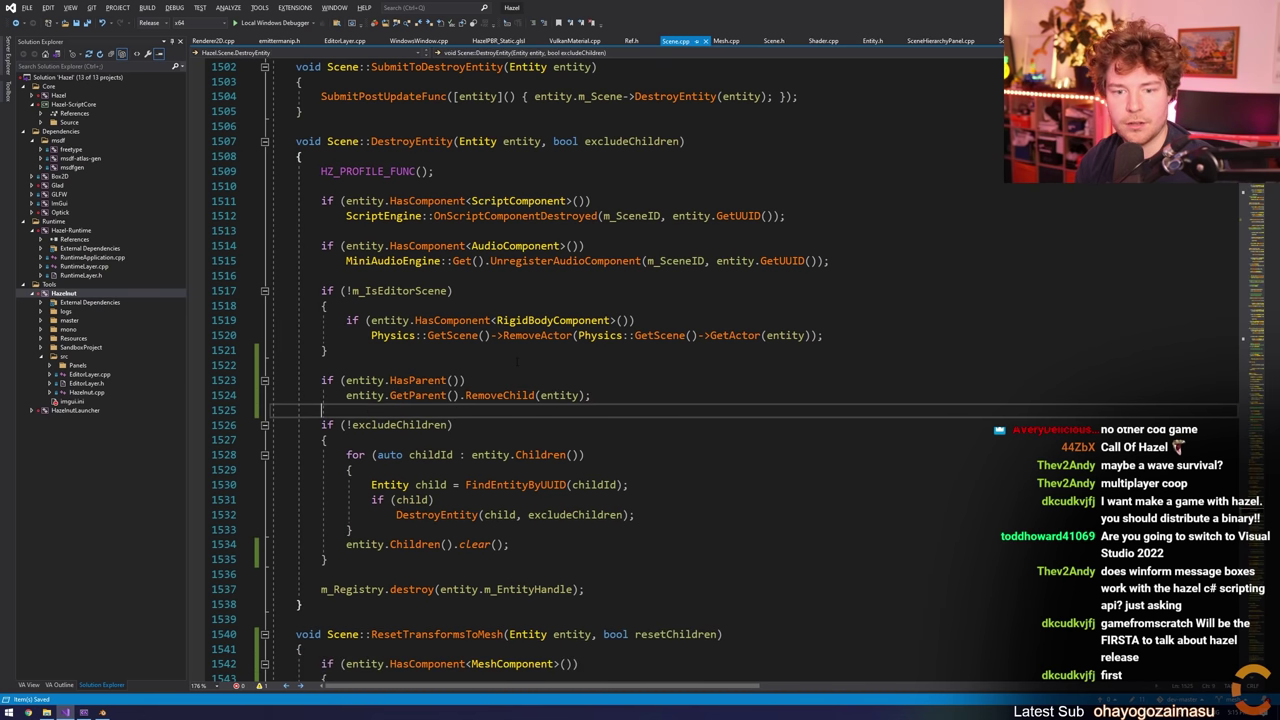
Build and run the Hazelnut editor, and create an empty entity as a child of CubeSpawner
key("F5")
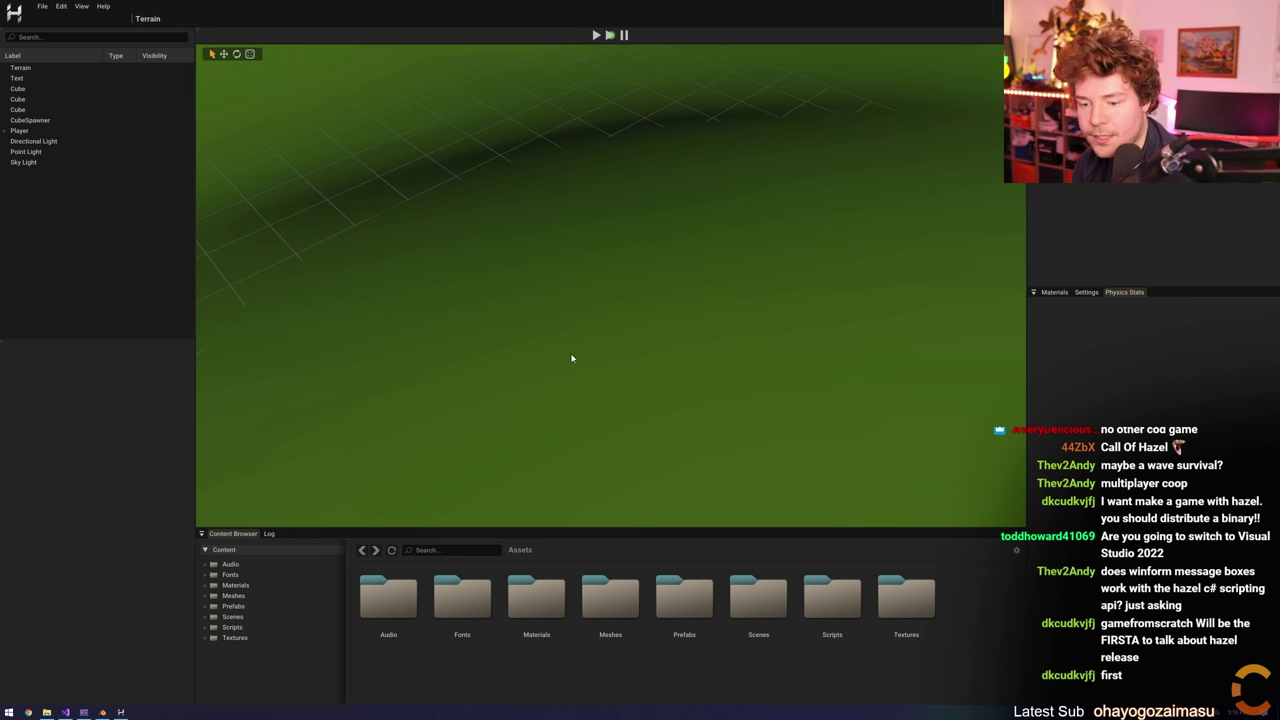
left_click(14, 152)
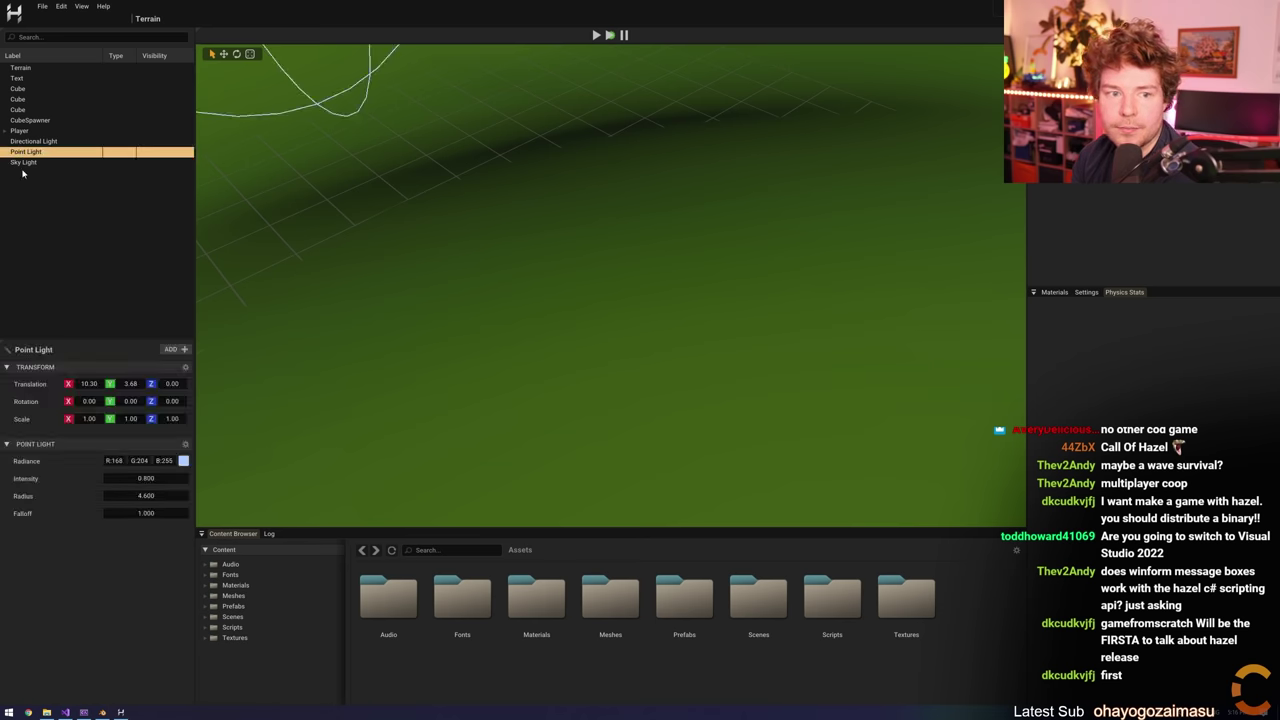
left_click(22, 120)
right_click(22, 121)
mouse_move(110, 126)
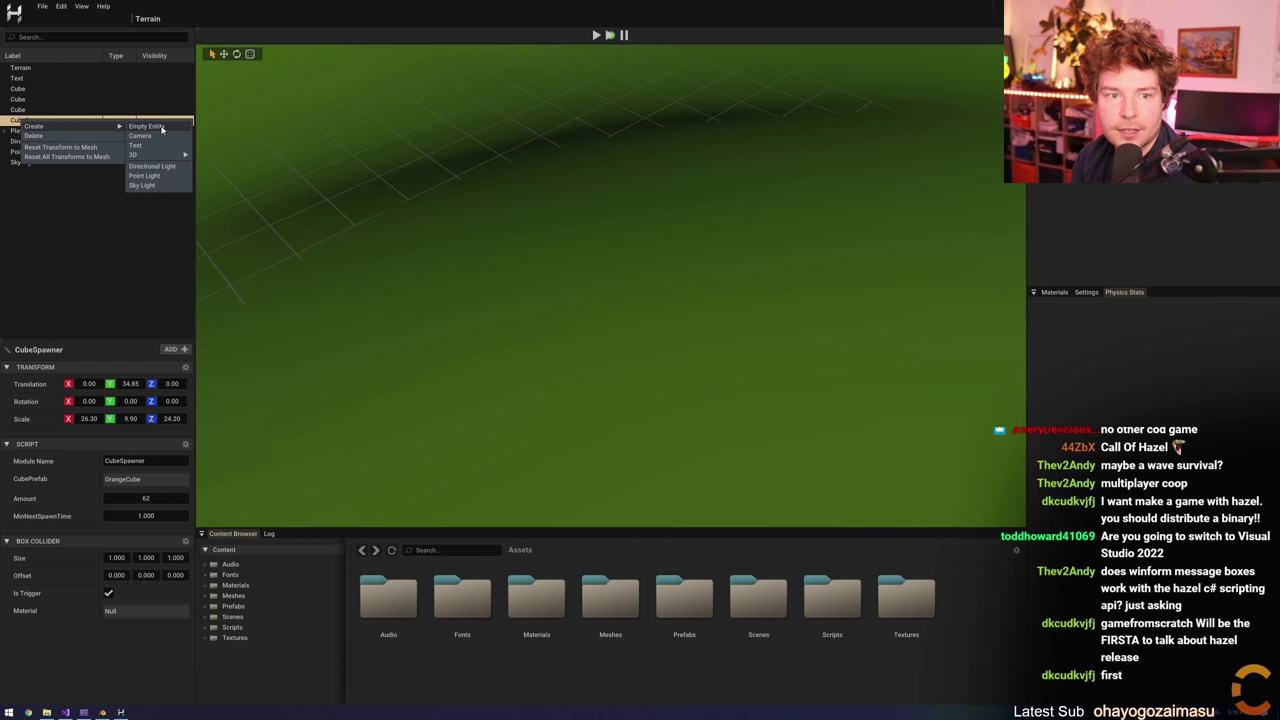
left_click(168, 127)
left_click(6, 121)
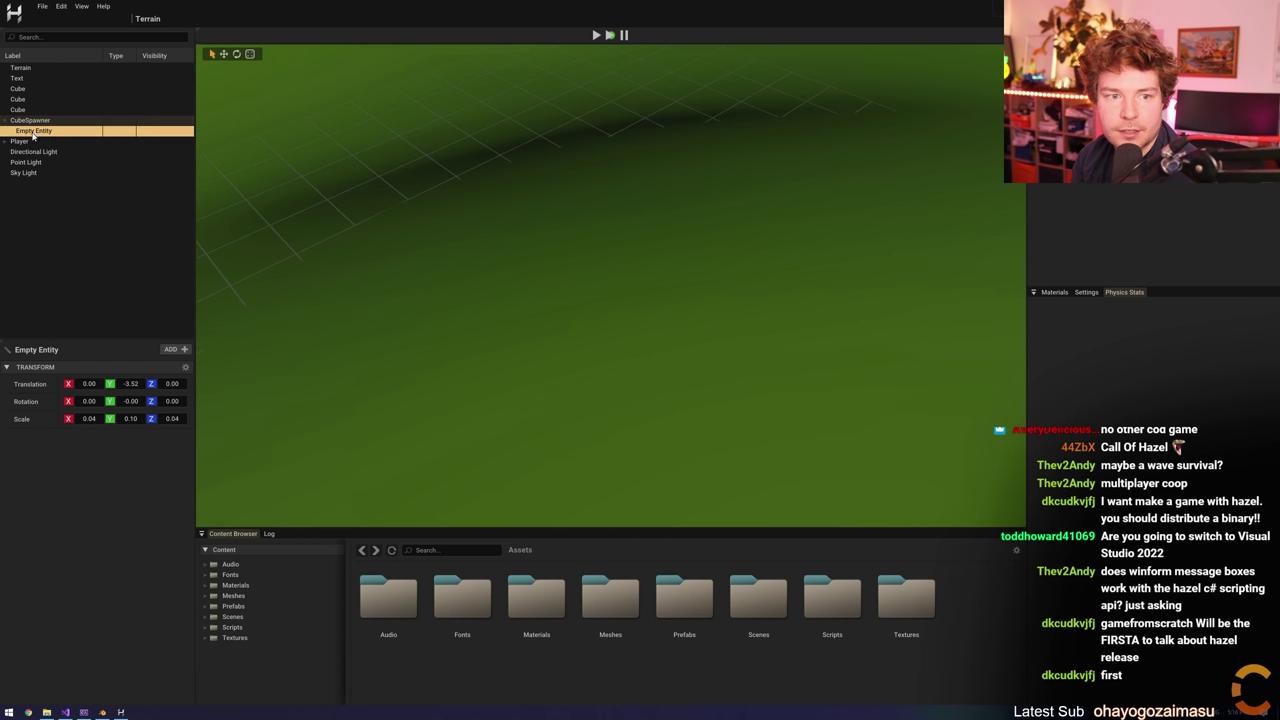
Delete the Empty Entity under CubeSpawner to test the fix, and switch back to Visual Studio
right_click(29, 131)
left_click(42, 146)
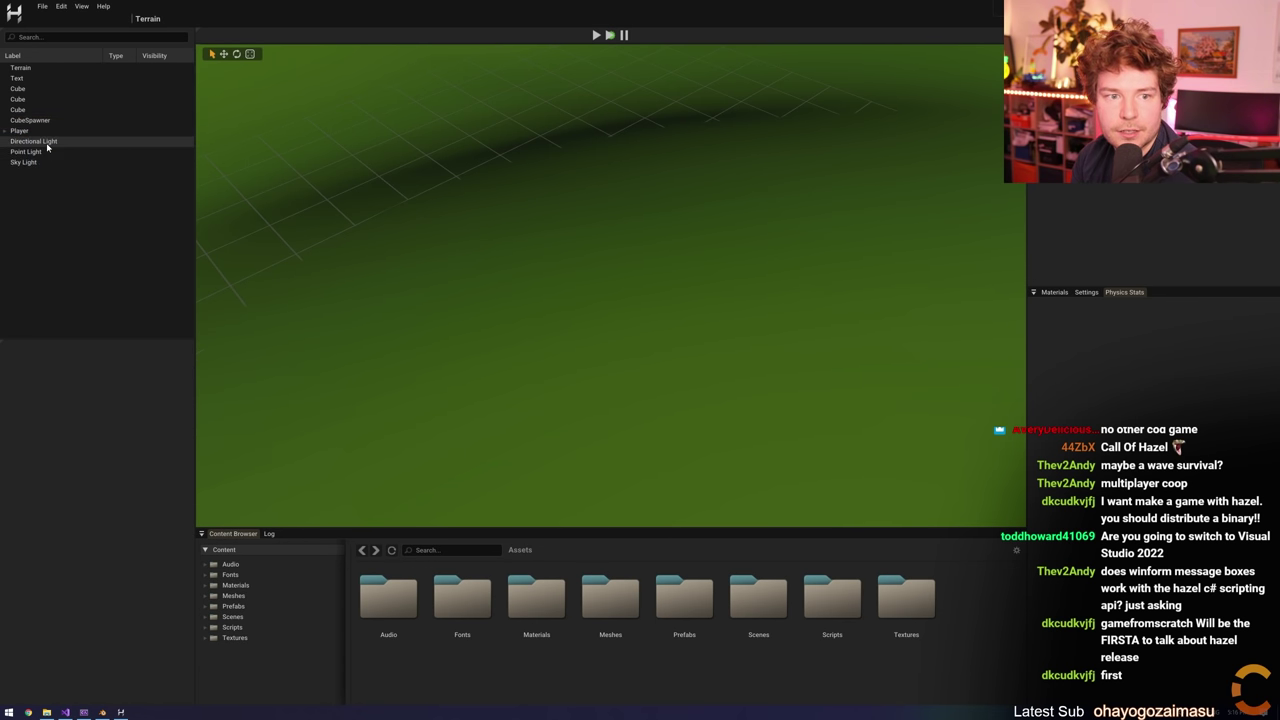
left_click(15, 121)
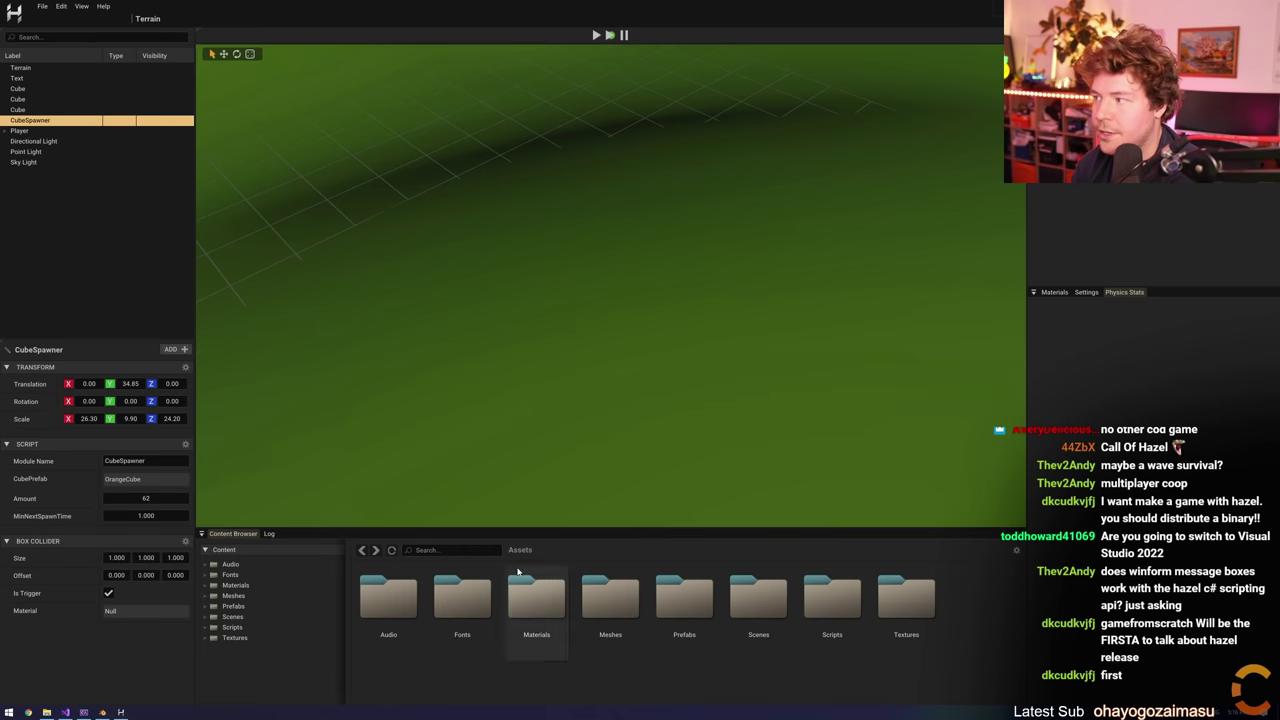
left_click(65, 713)
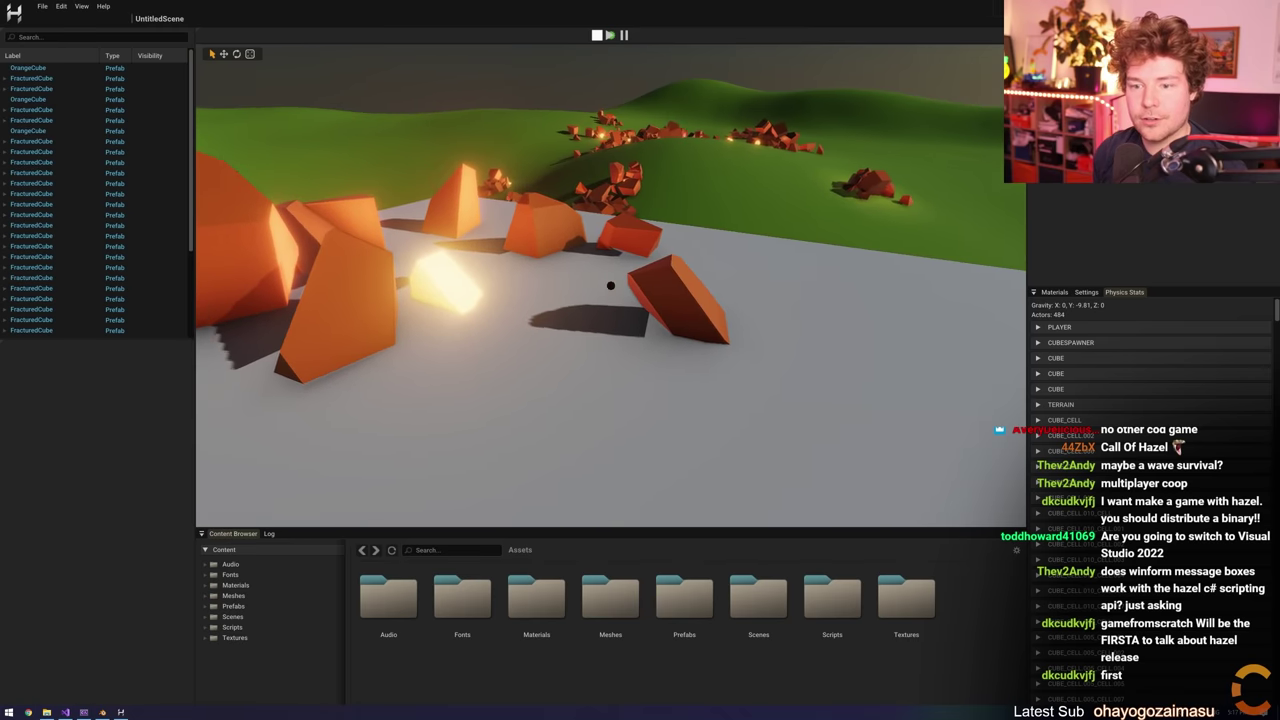
In the scene renderer's shadow settings, set Cascade Split to 0.96, CascadeNearPlaneOffset to -4 and CascadeFarPlaneOffset to 4
left_click(1120, 36)
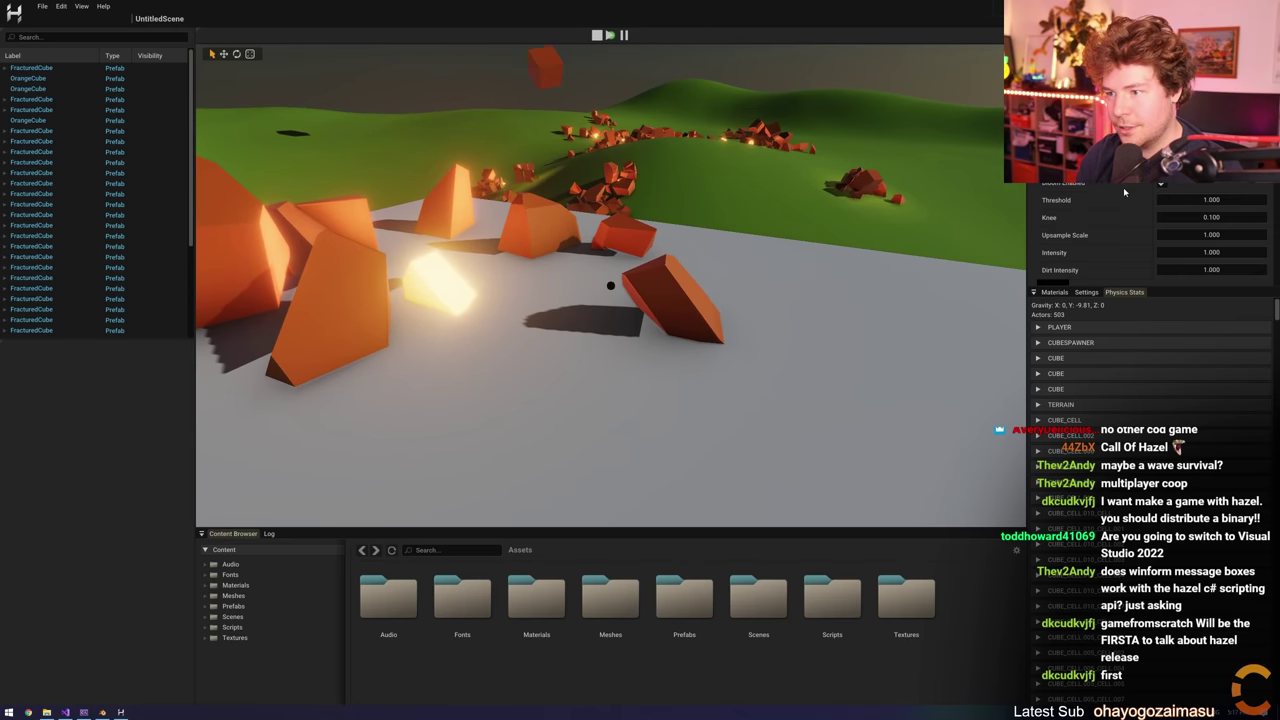
scroll(1115, 205, "up", 3)
double_click(1203, 211)
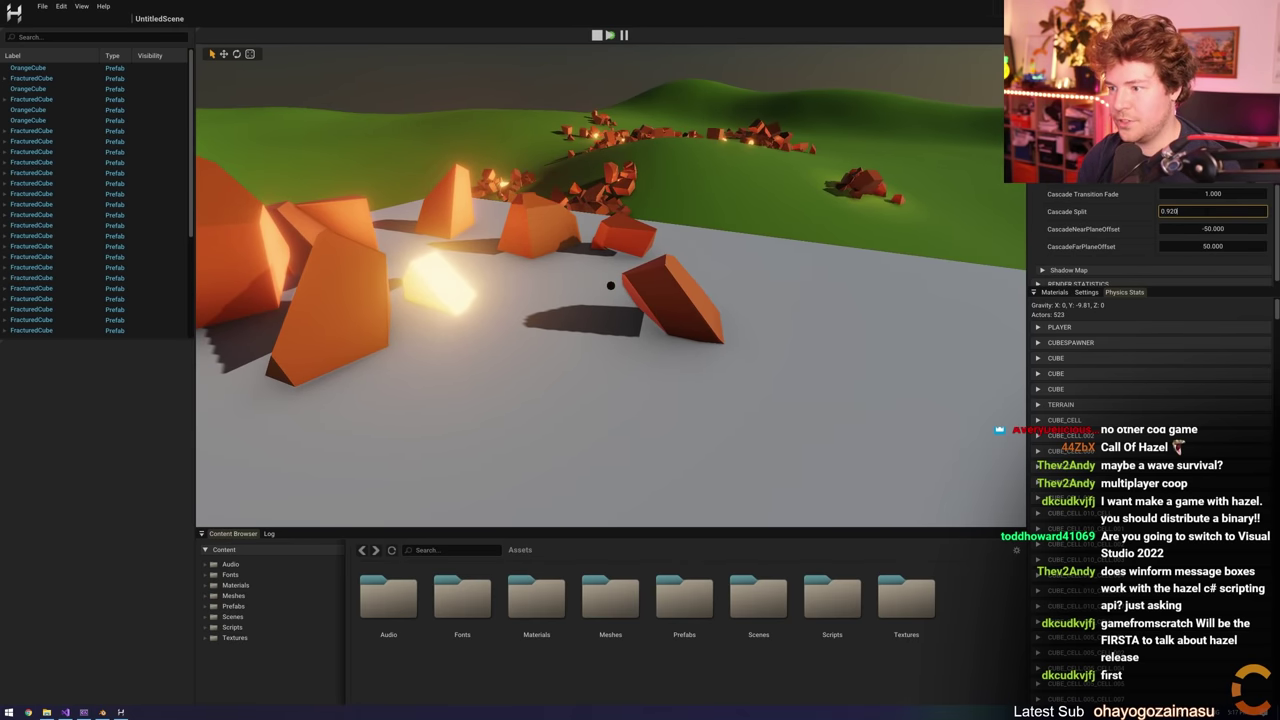
type("0.96")
key("Tab")
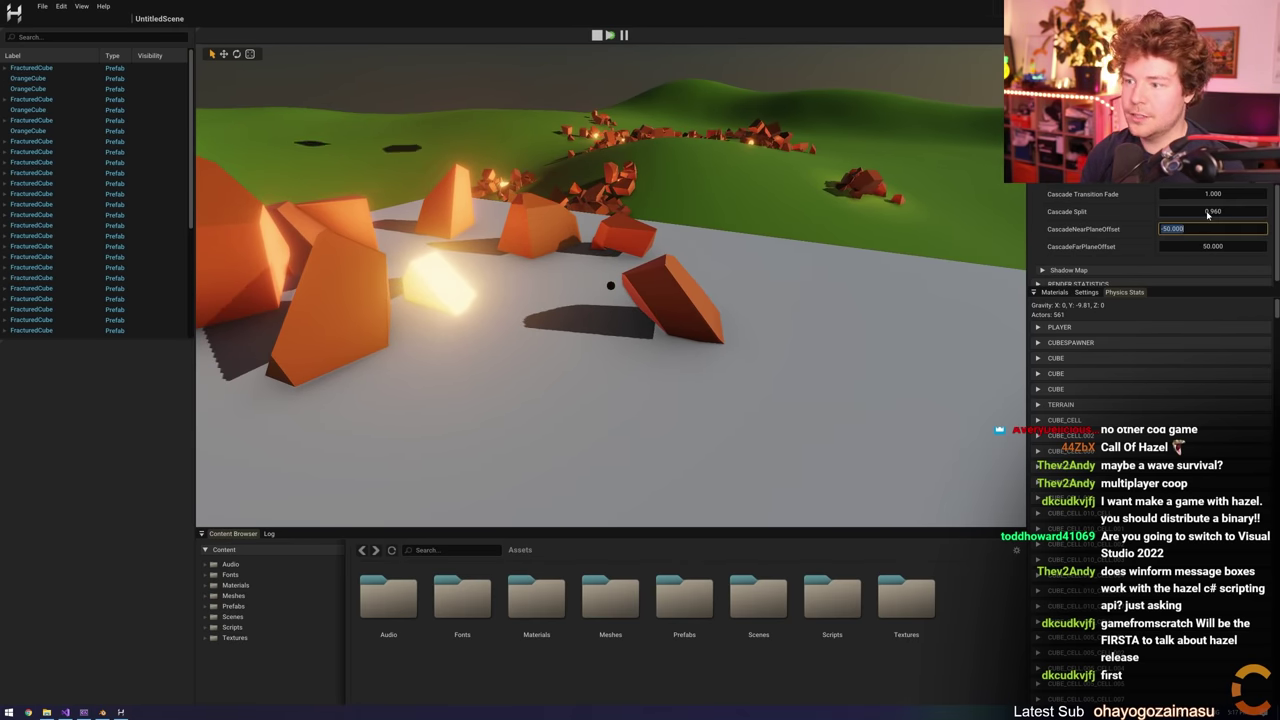
type("-4")
key("Tab")
type("4")
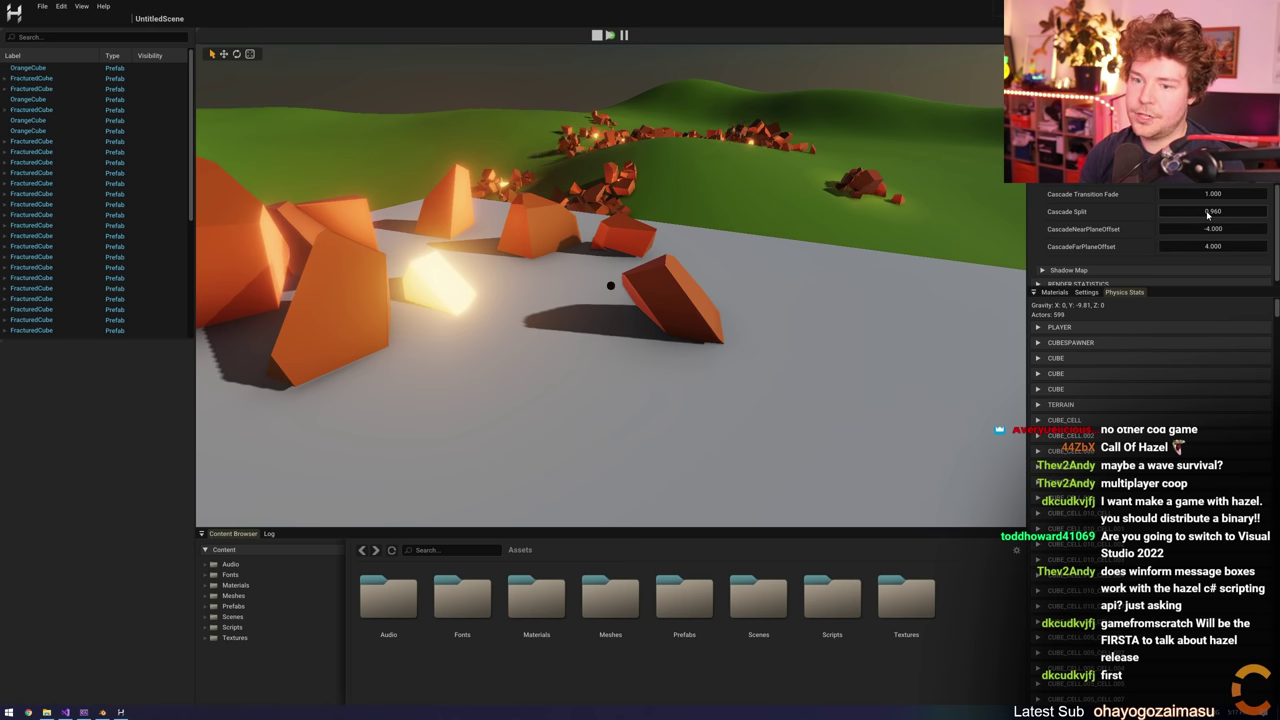
key("Return")
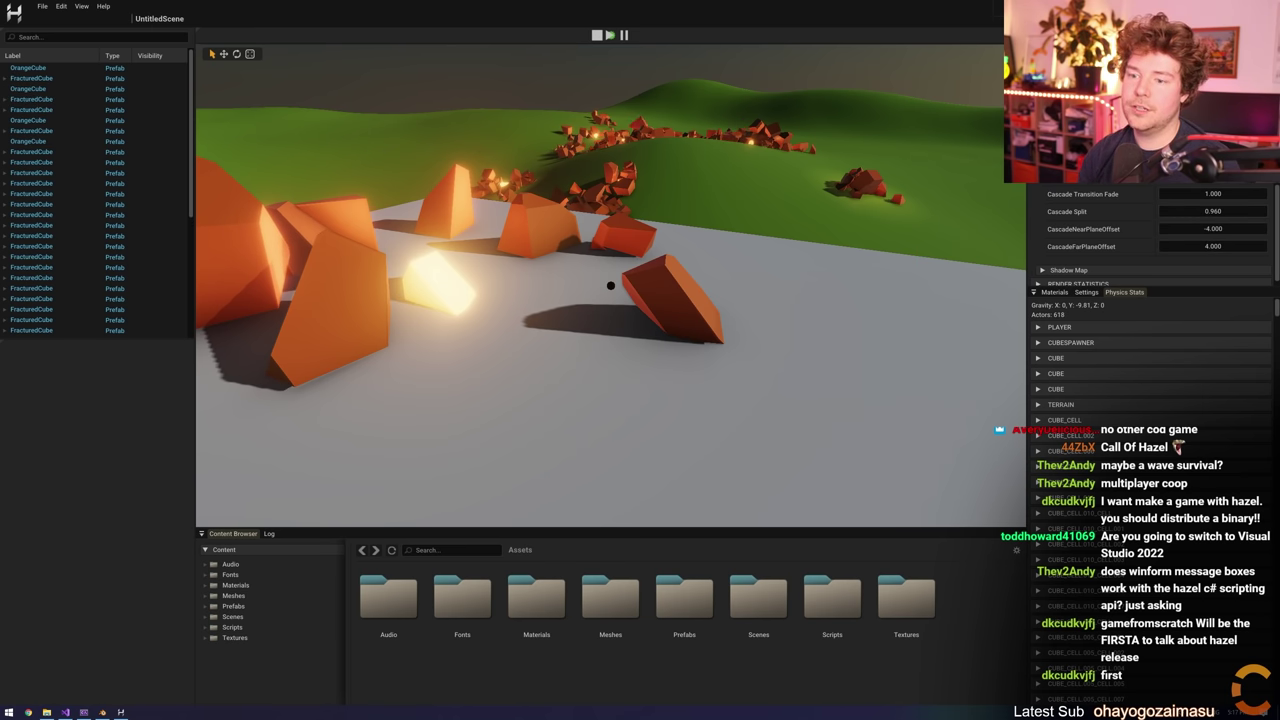
Move around the running scene and shoot falling cubes to examine the shadows with the new cascade settings
key("s")
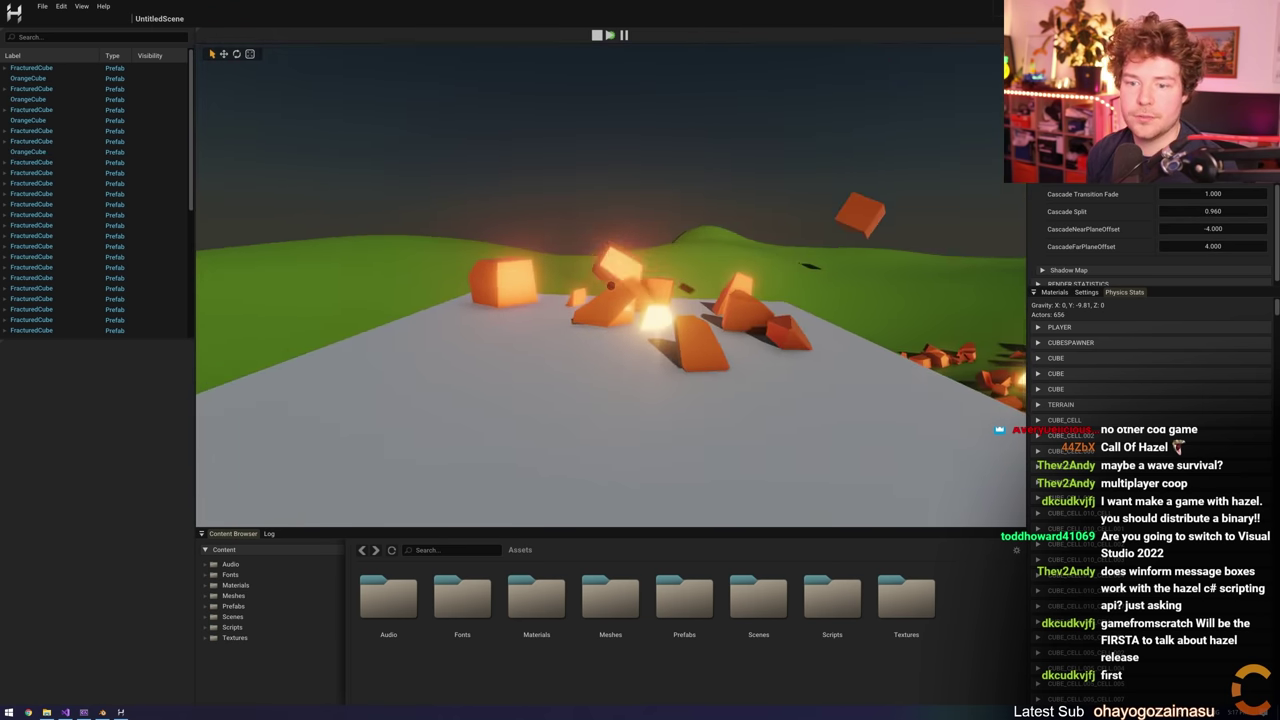
key("w")
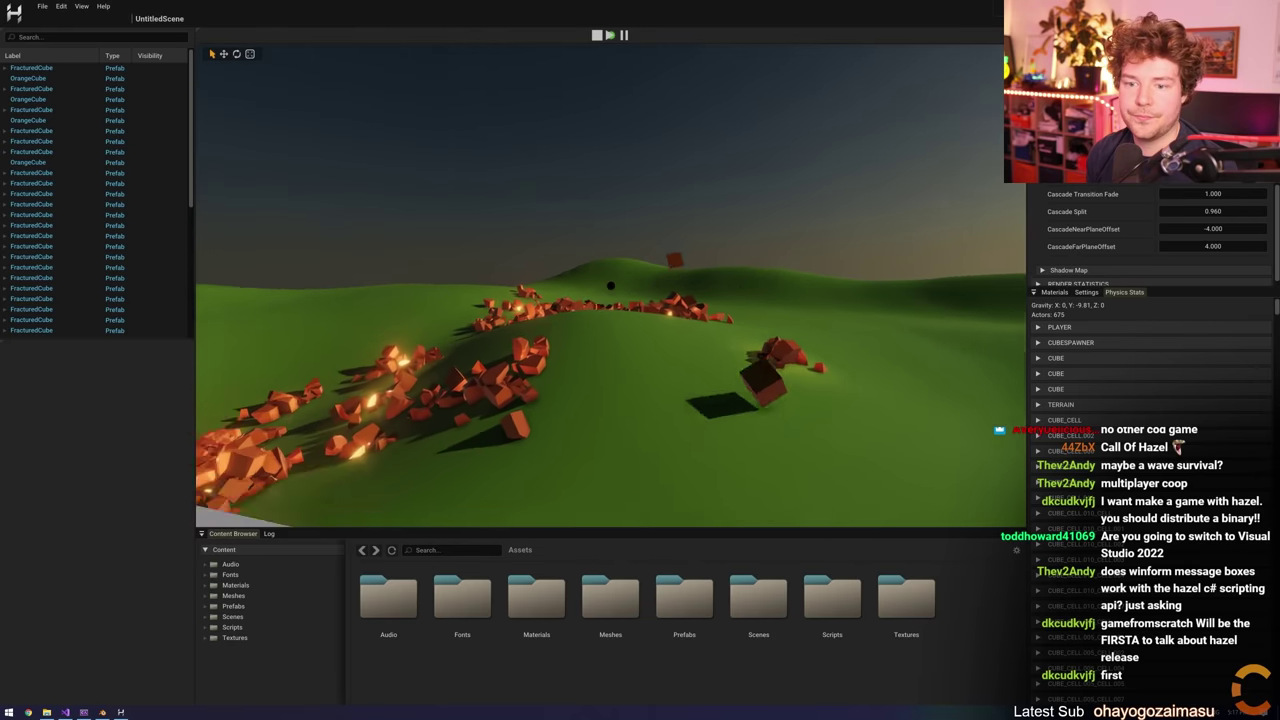
key("s")
key("w")
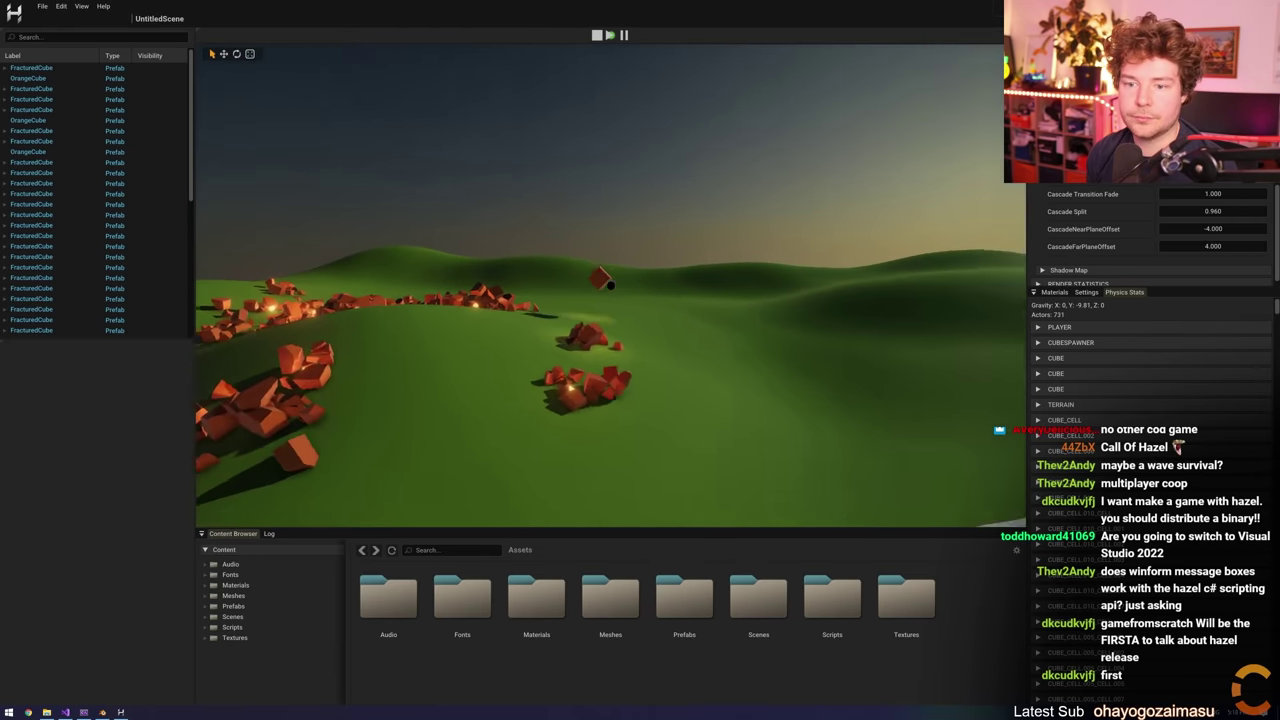
left_click(610, 286)
key("s")
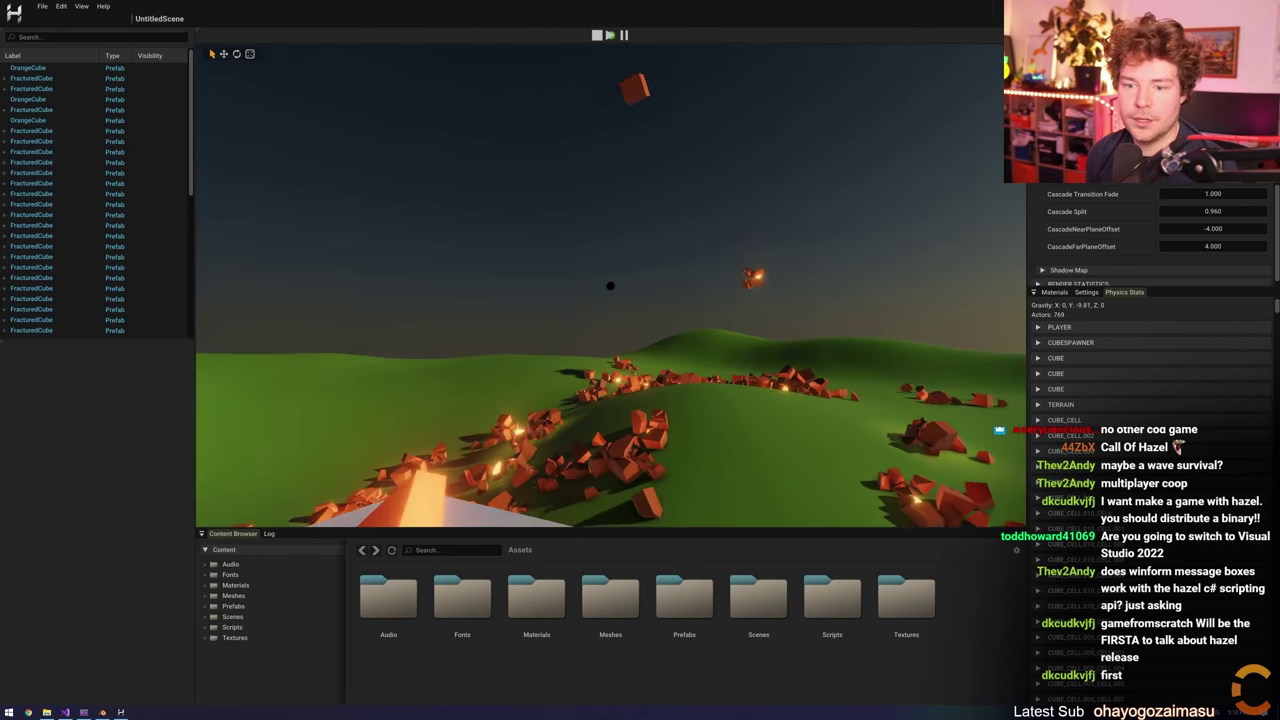
key("w")
left_click(610, 286)
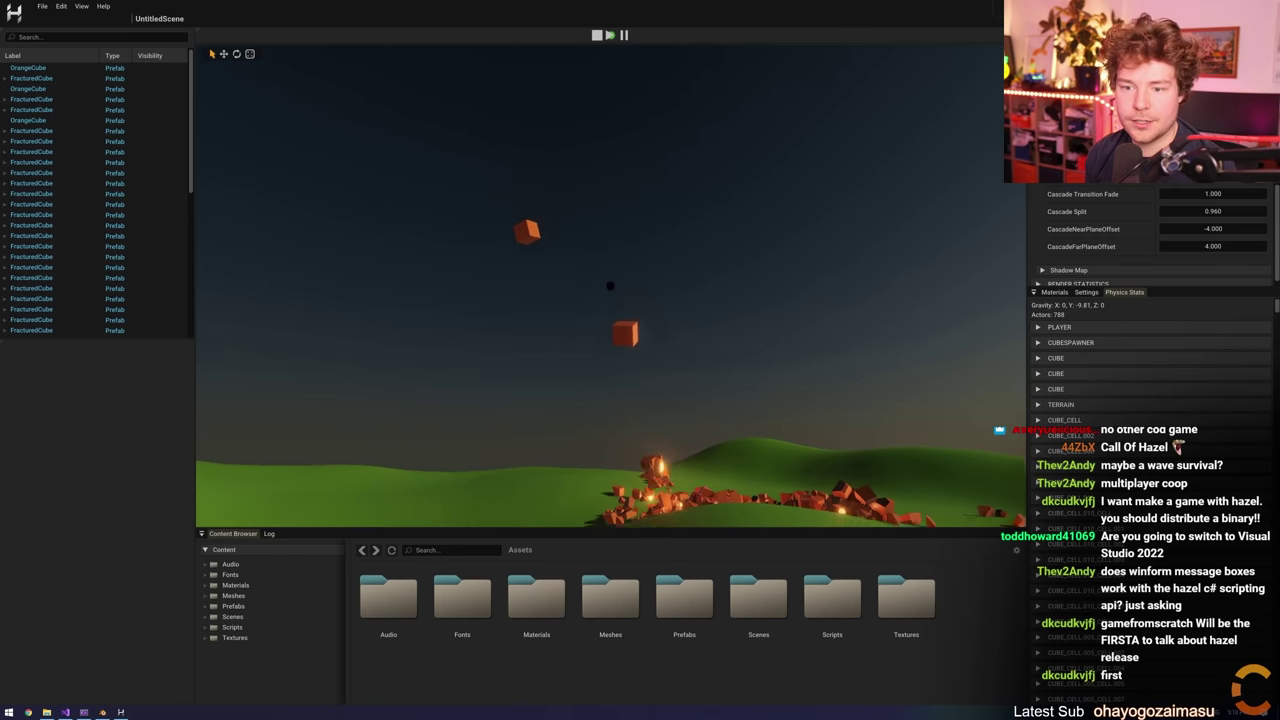
Move the Performance panel over the viewport's lower corner, and keep moving through the running scene while watching the frame timings
key("s")
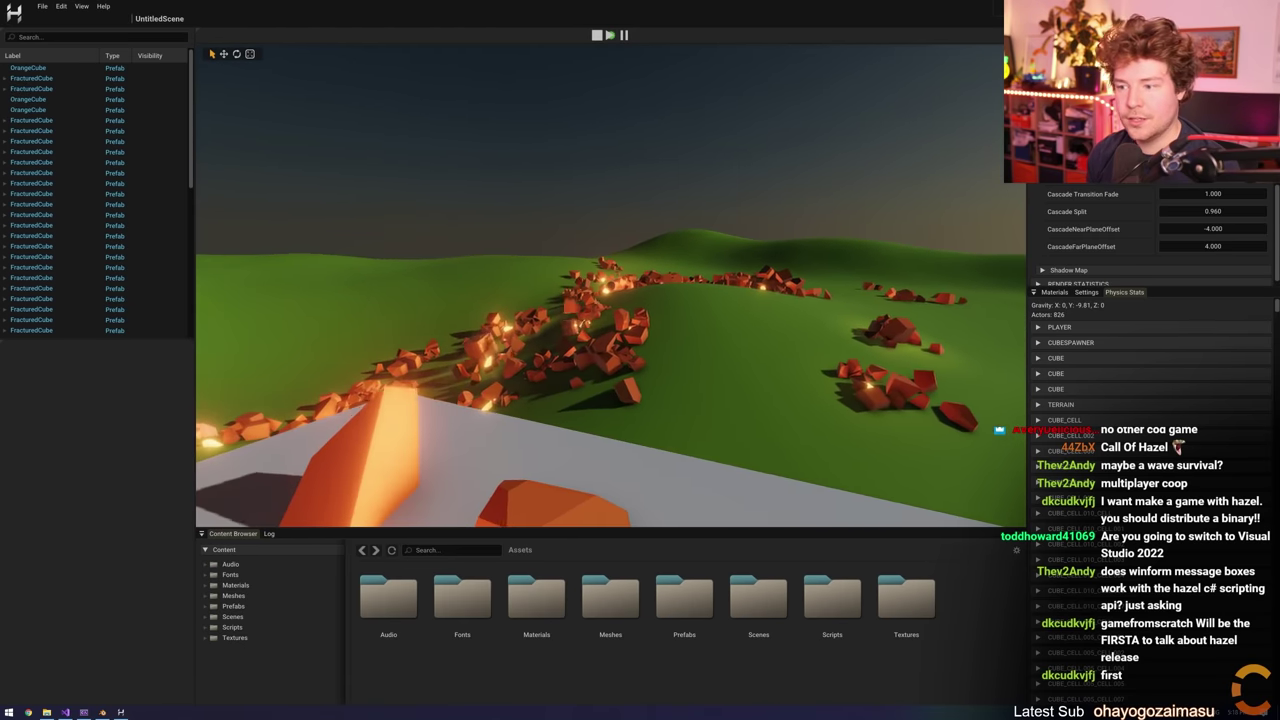
left_click_drag(1279, 440, 351, 443)
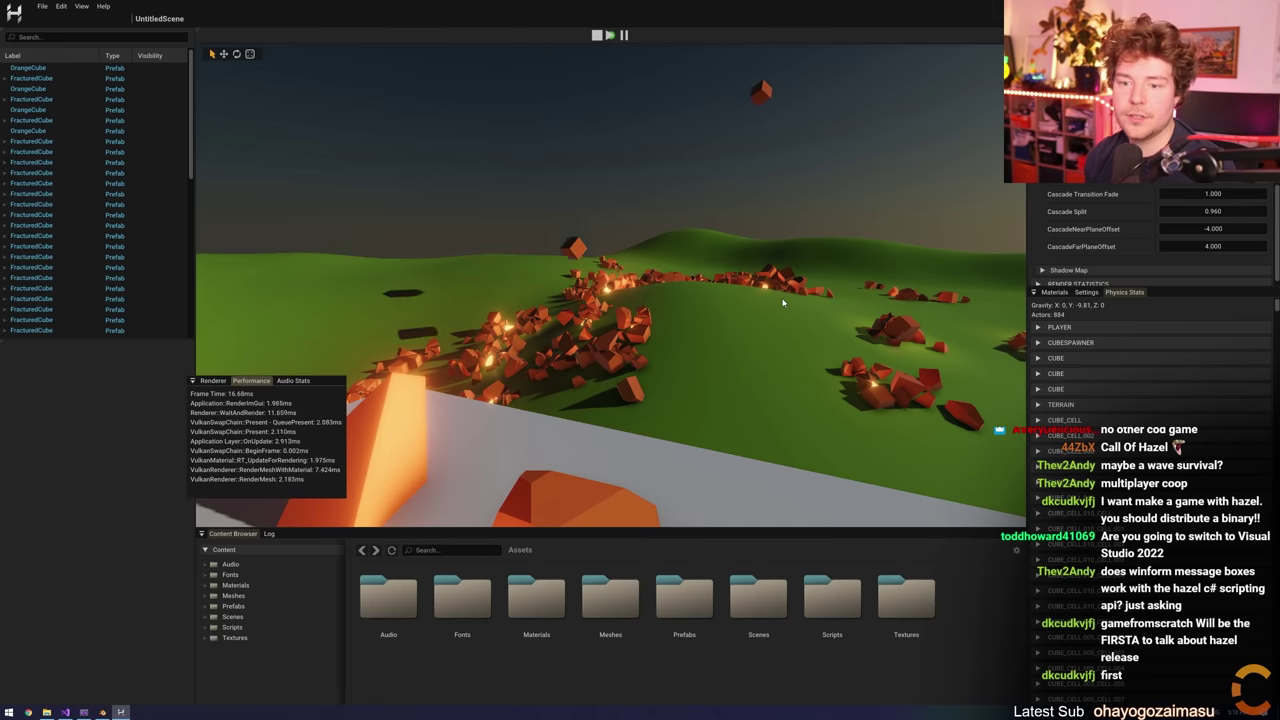
key("space")
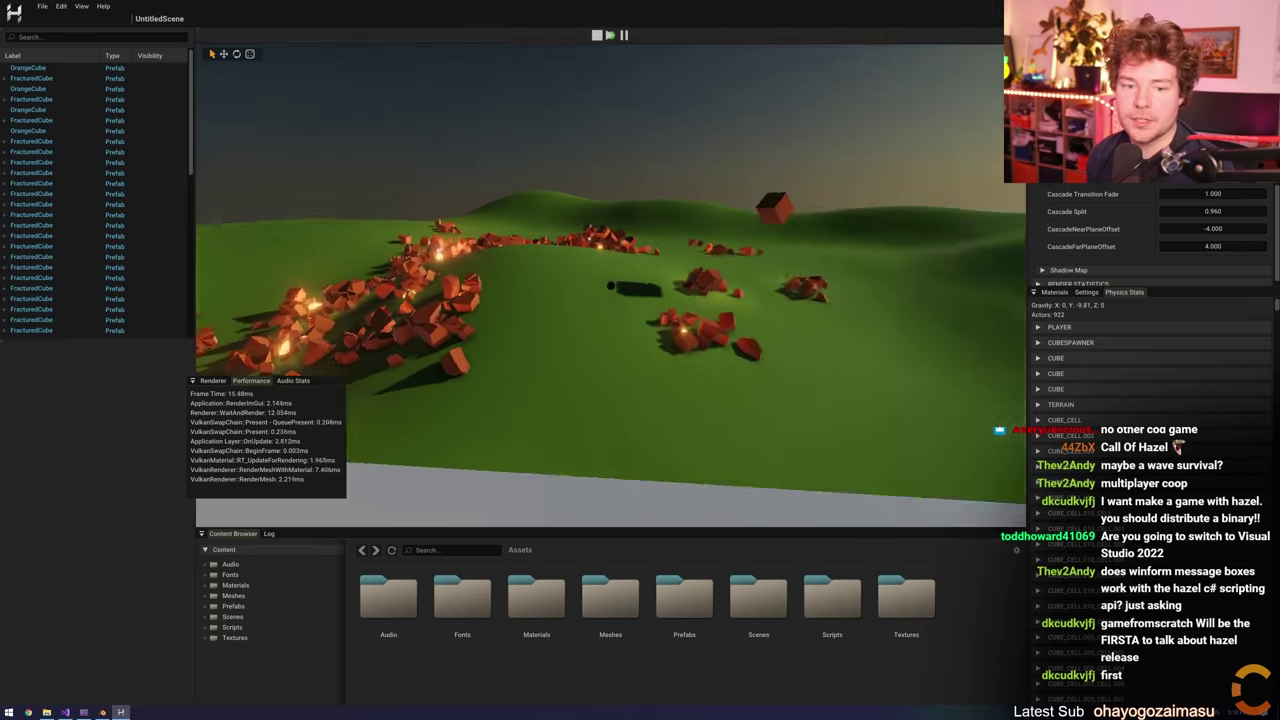
key("space")
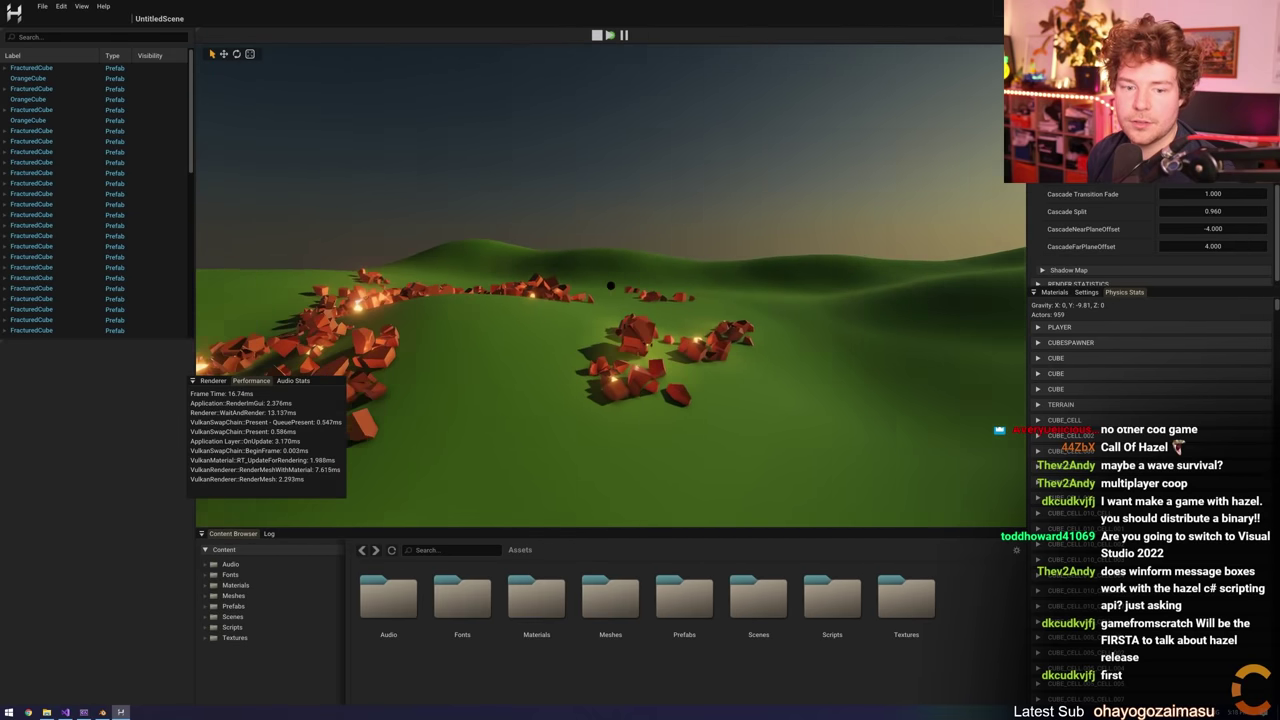
key("w")
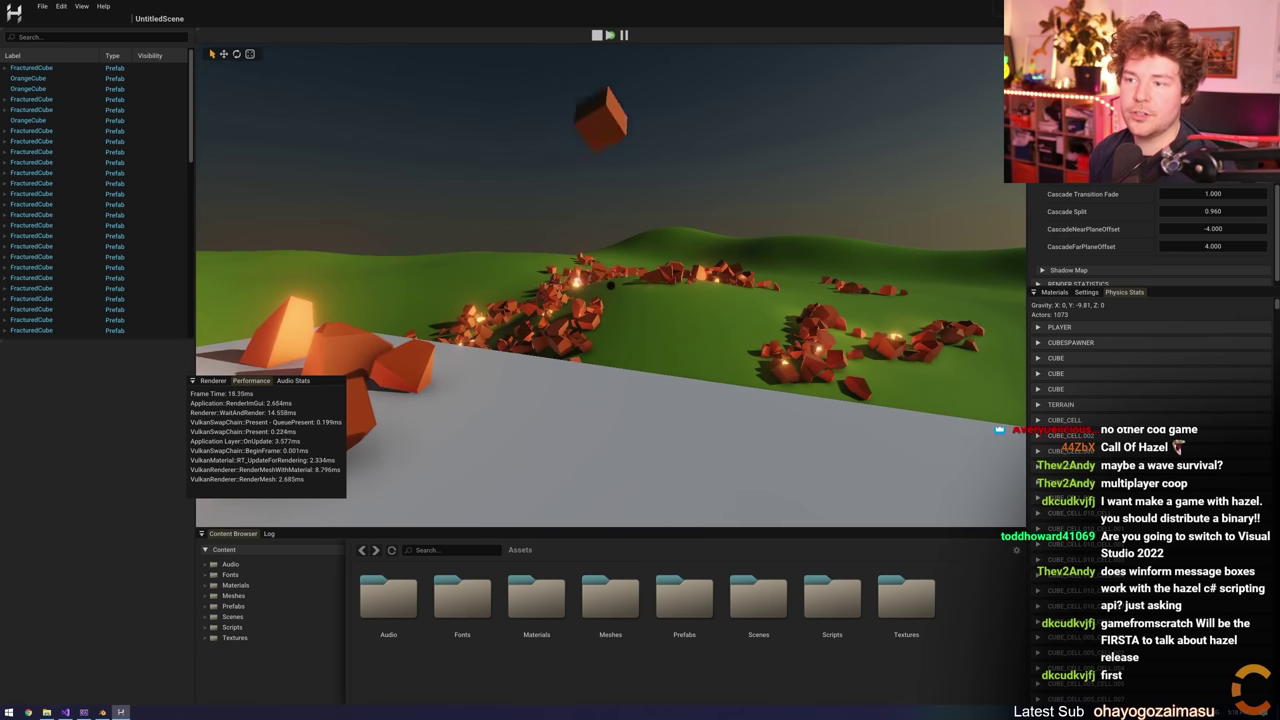
Turn on the light complexity heatmap over the running scene of fractured cubes
key("Escape")
scroll(1123, 214, "down", 3)
scroll(1103, 217, "up", 1)
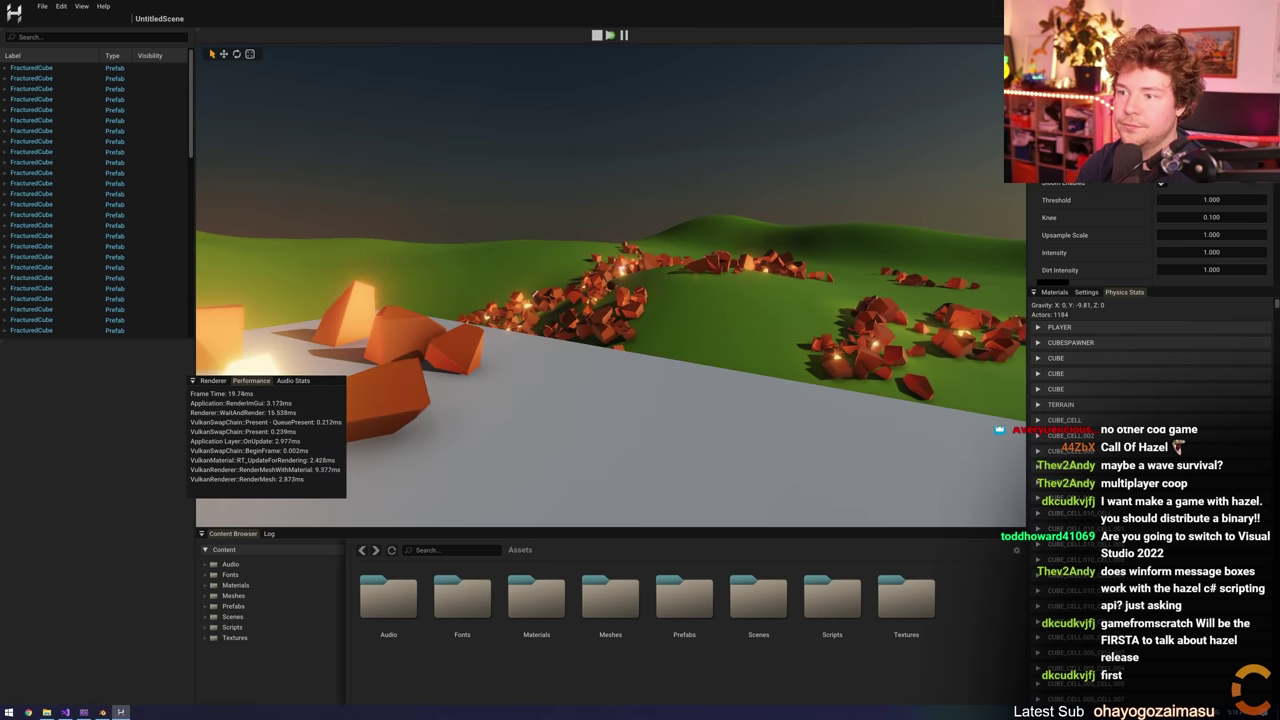
key("l")
left_click(798, 288)
key("w")
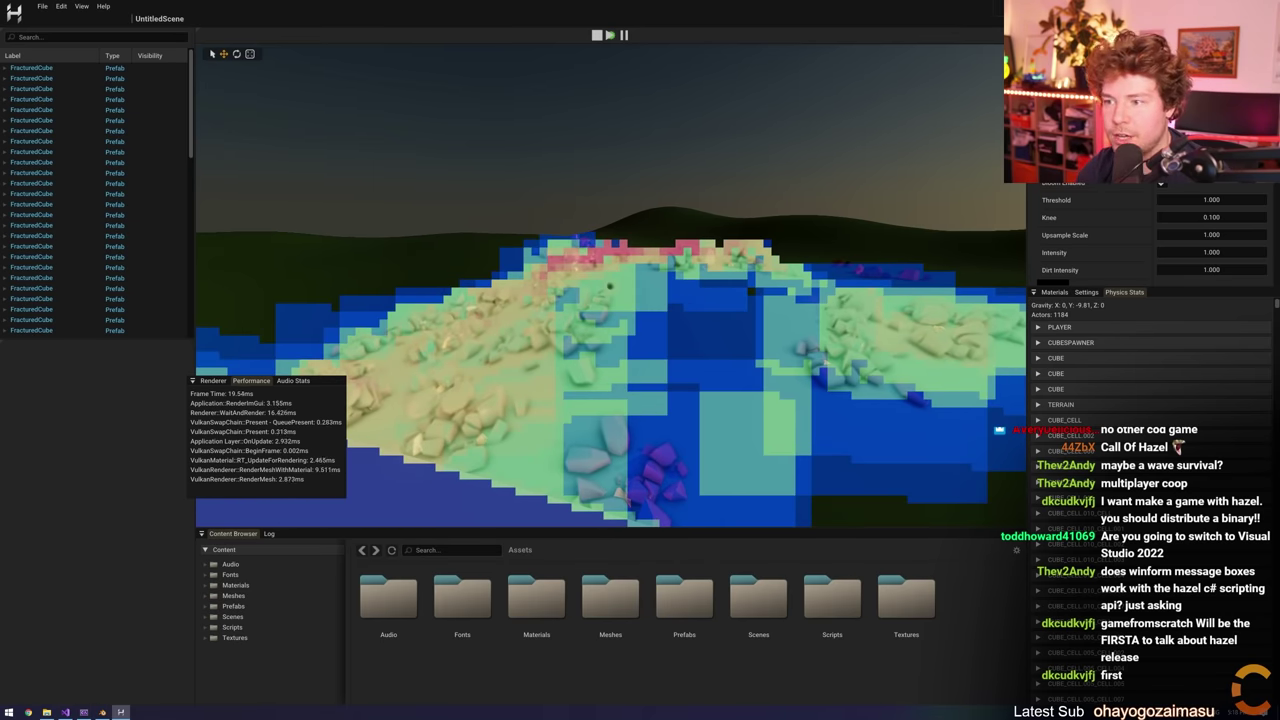
Examine the renderer's pass timings and pipeline statistics, and walk around the debris with the light heatmap on
scroll(1150, 235, "up", 3)
scroll(1082, 236, "down", 5)
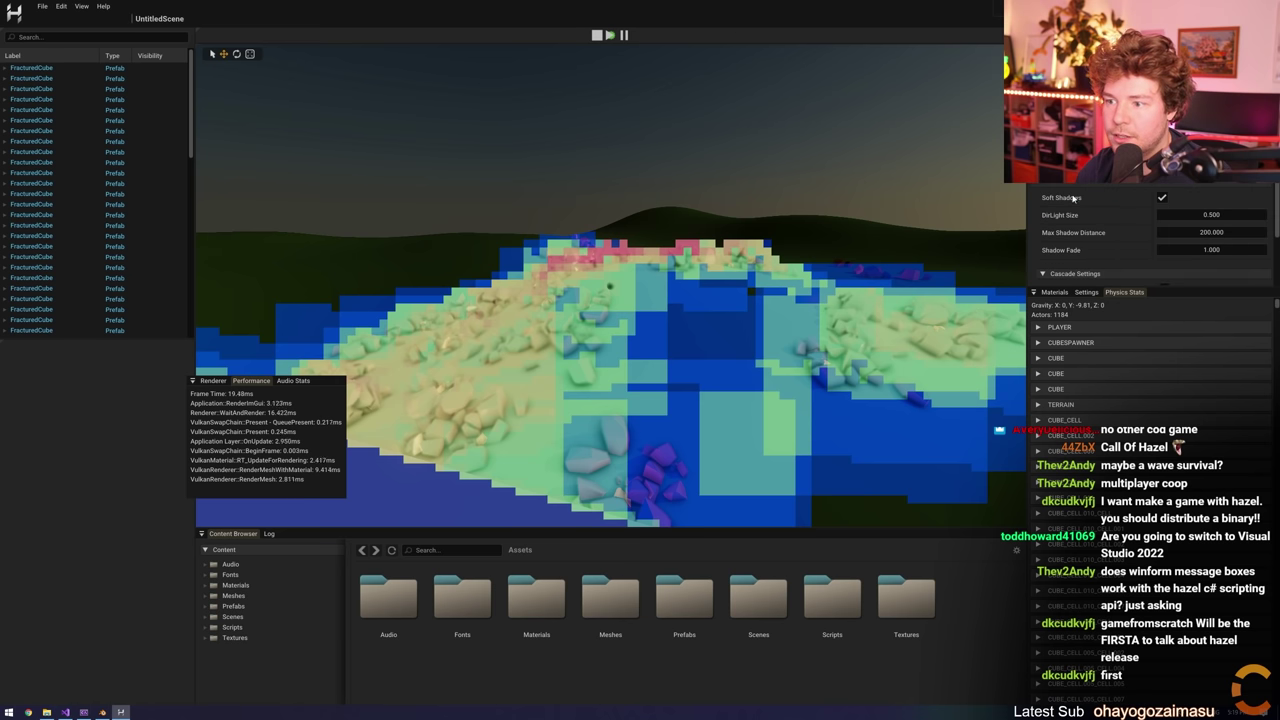
scroll(1082, 232, "down", 3)
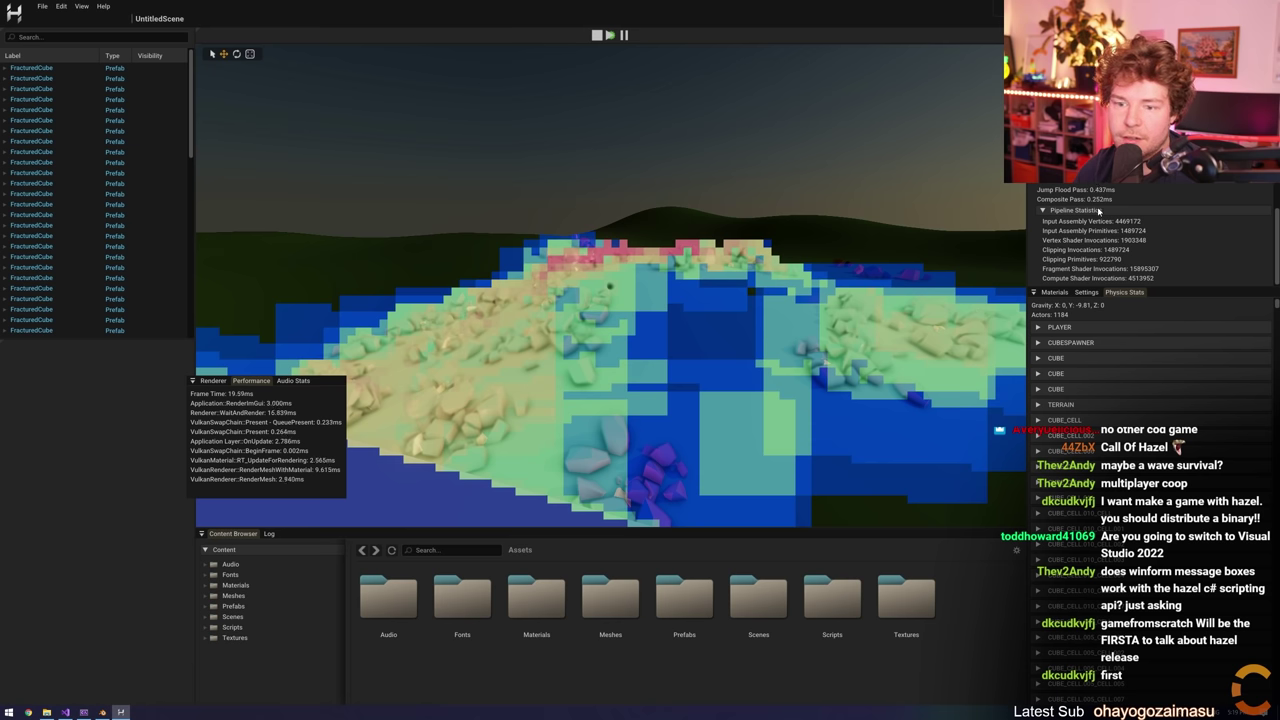
scroll(1098, 211, "up", 1)
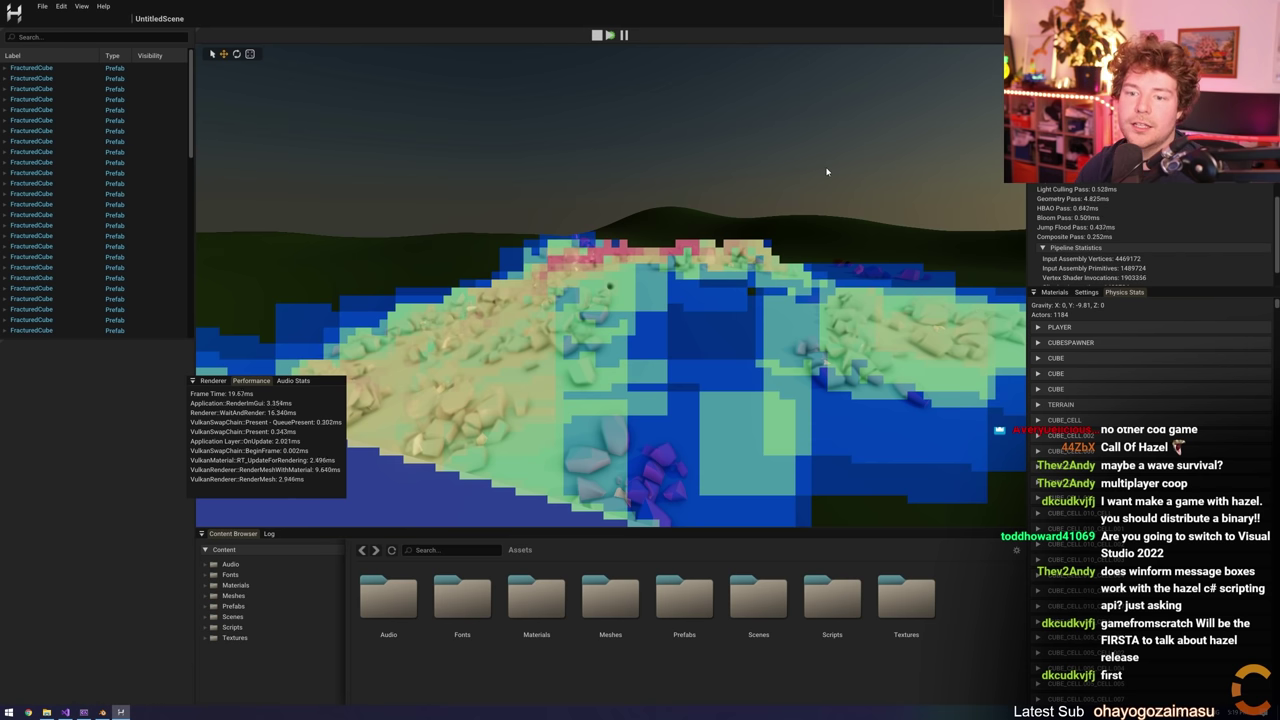
key("w")
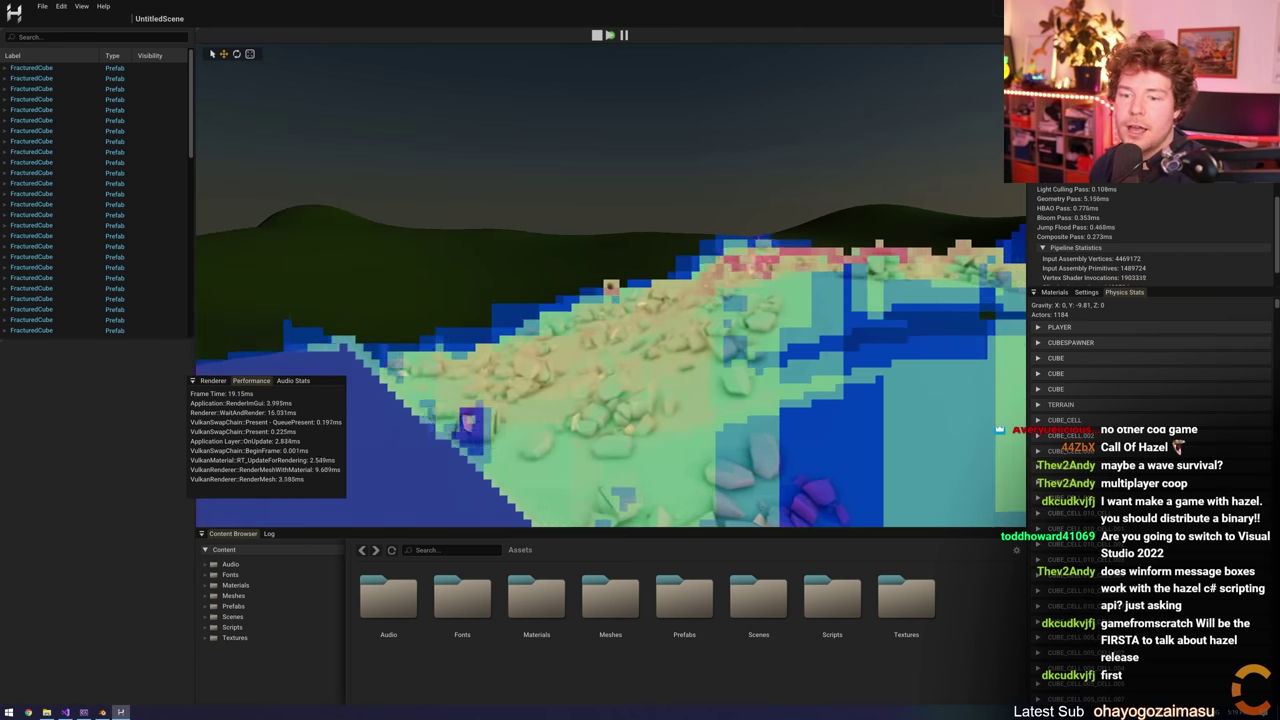
key("a")
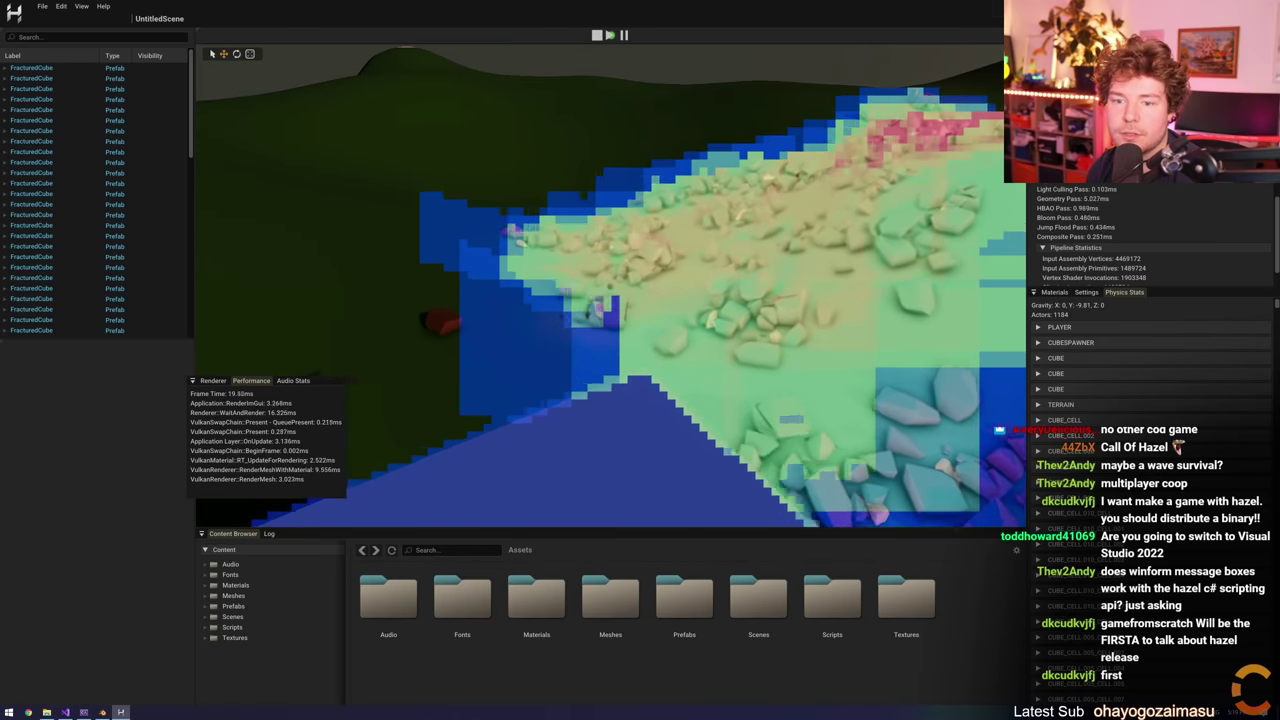
key("w")
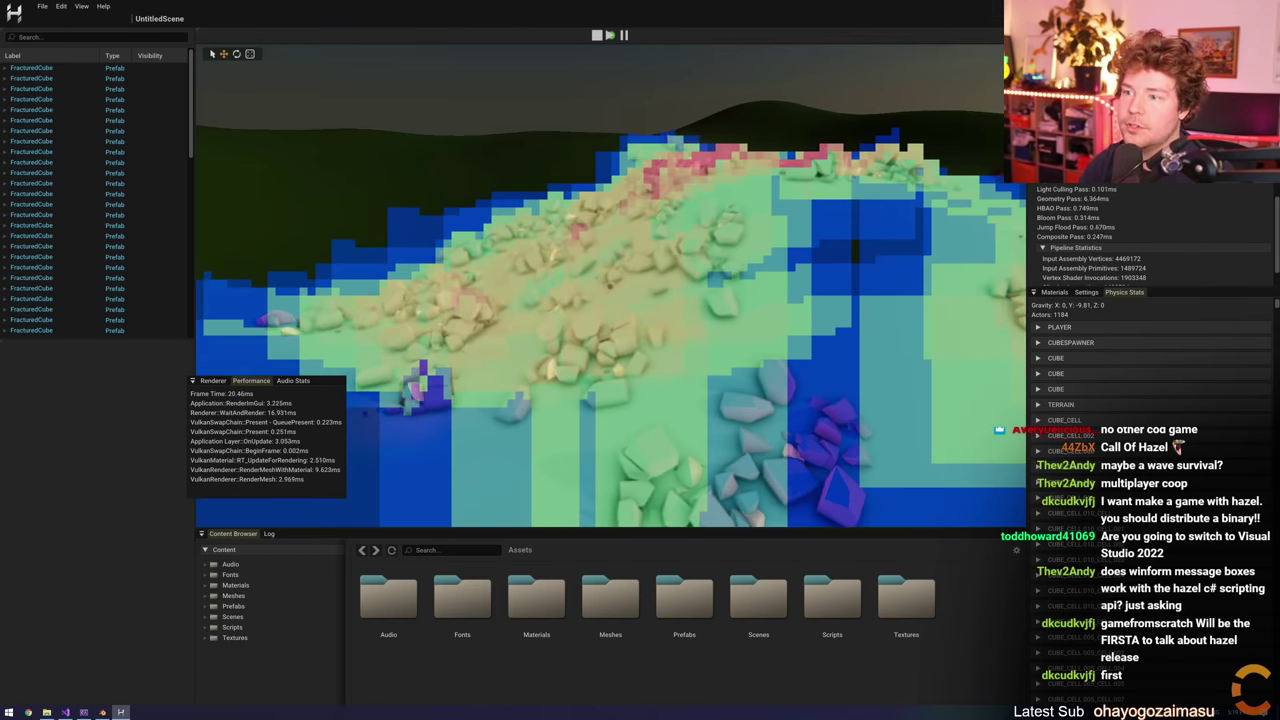
Toggle the light heatmap on and off to compare it with the normally lit debris
scroll(1153, 184, "down", 4)
scroll(1150, 235, "up", 3)
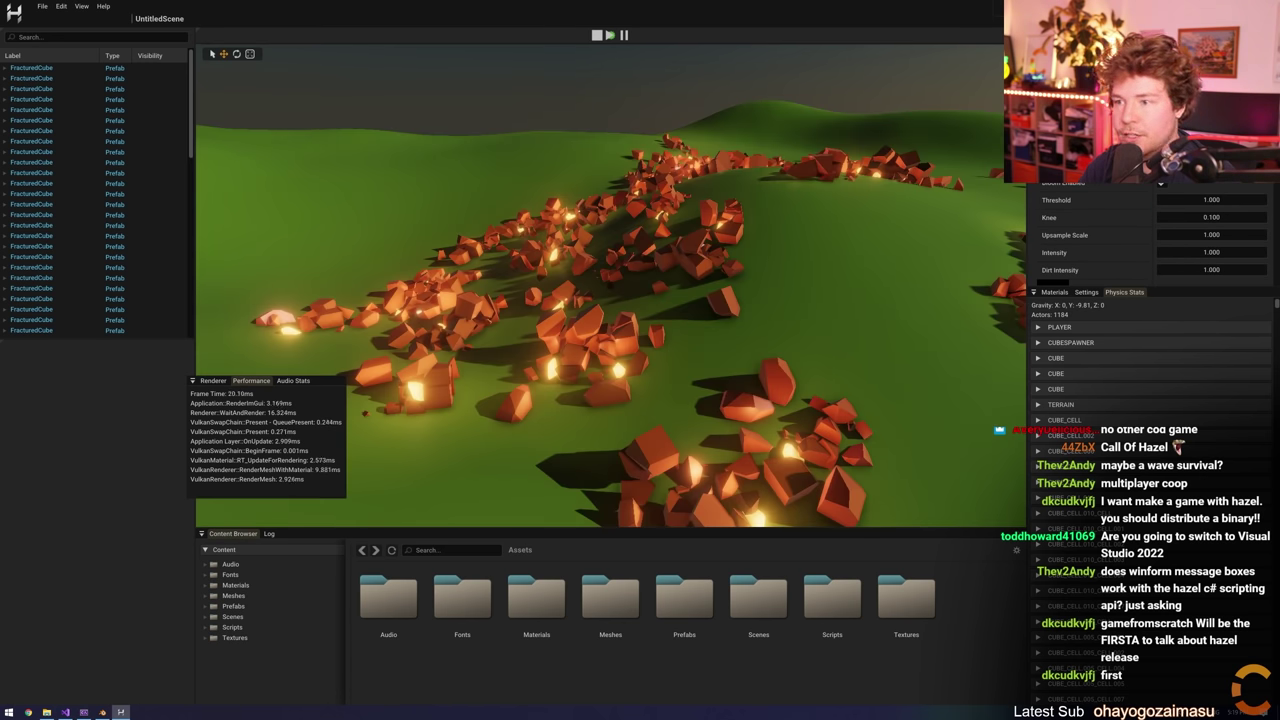
key("l")
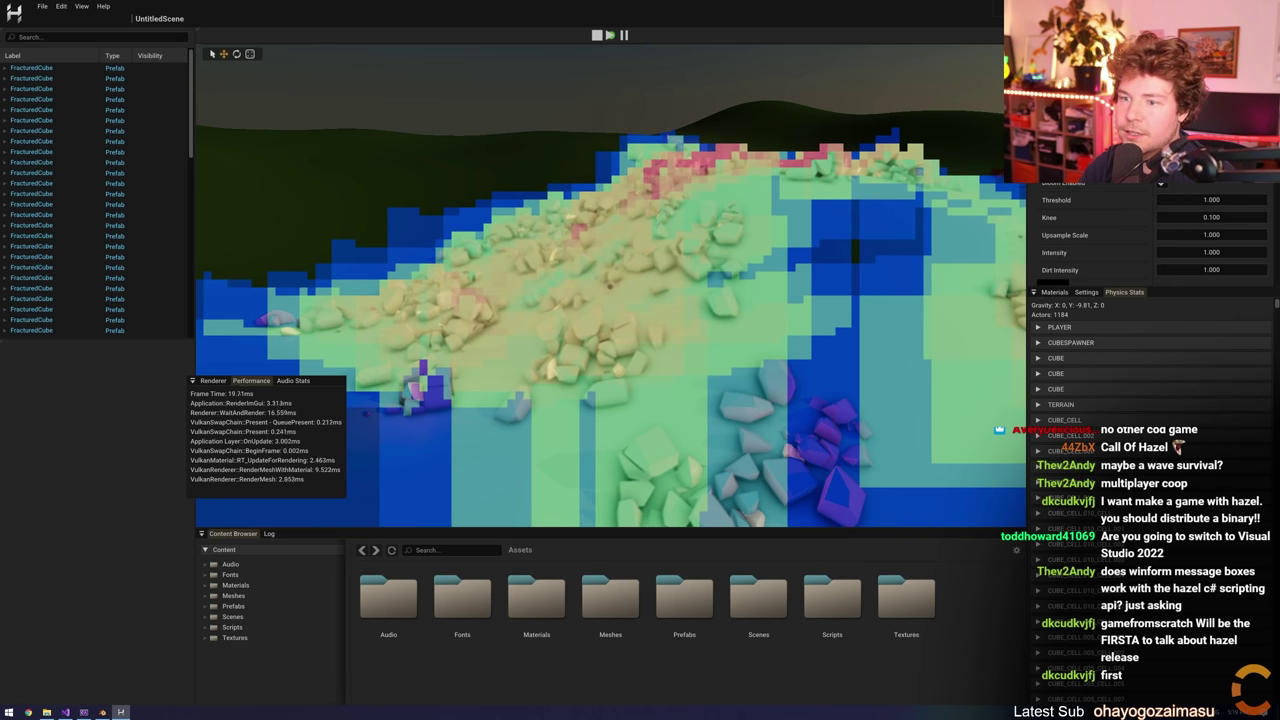
key("l")
Switch to Visual Studio and launch the Hazelnut editor again with the Local Windows Debugger
key("c")
key("alt+Tab")
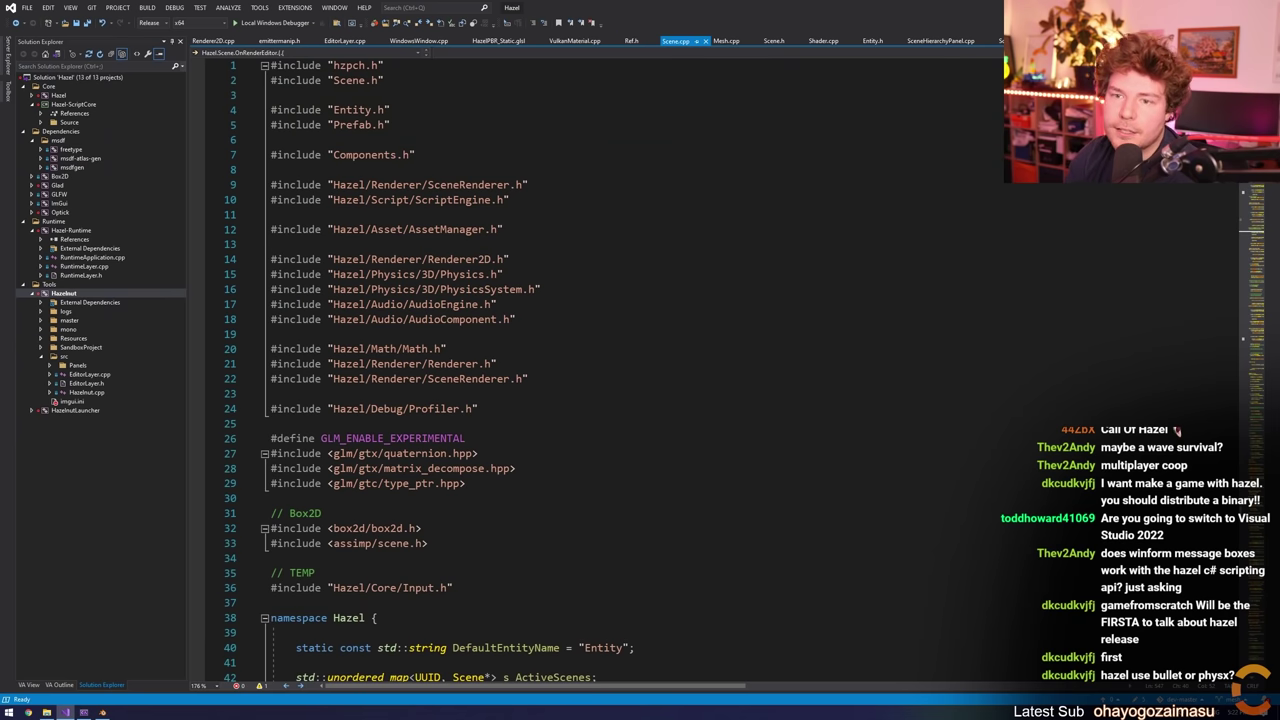
left_click(250, 23)
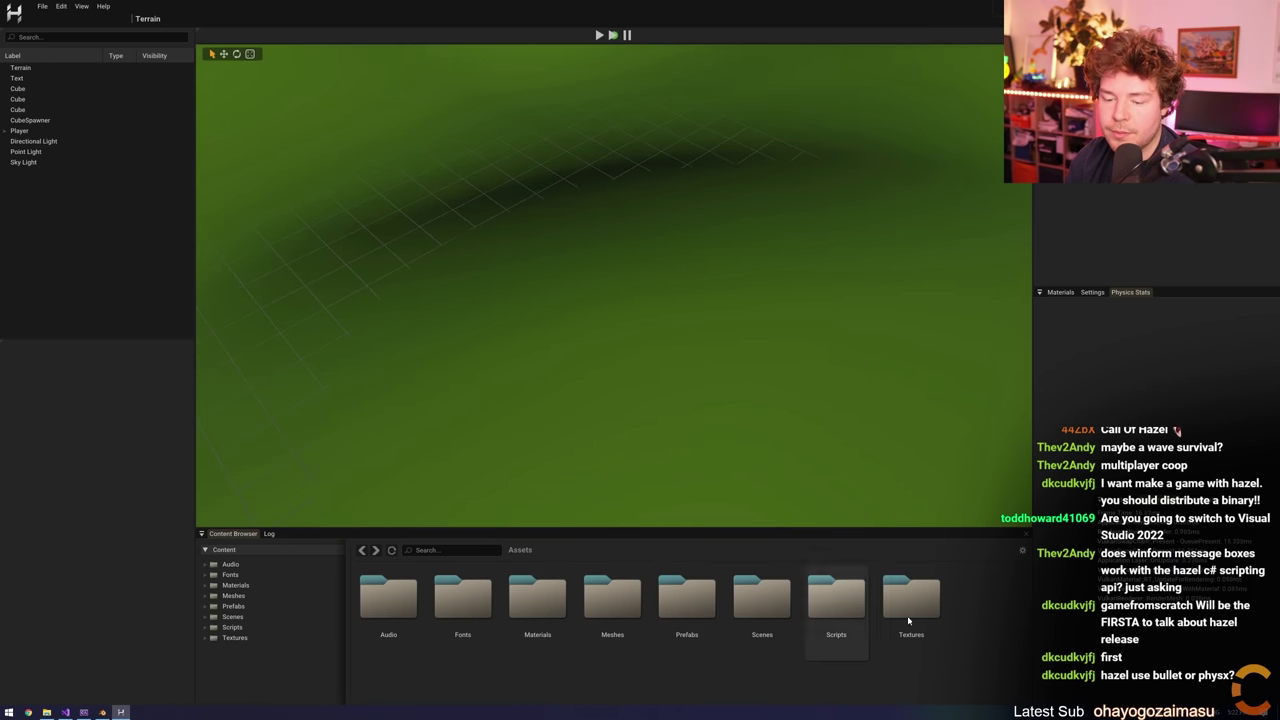
Open the Hazel project file from the SandboxProject folder under dev-master\Hazelnut
double_click(745, 619)
left_click(43, 7)
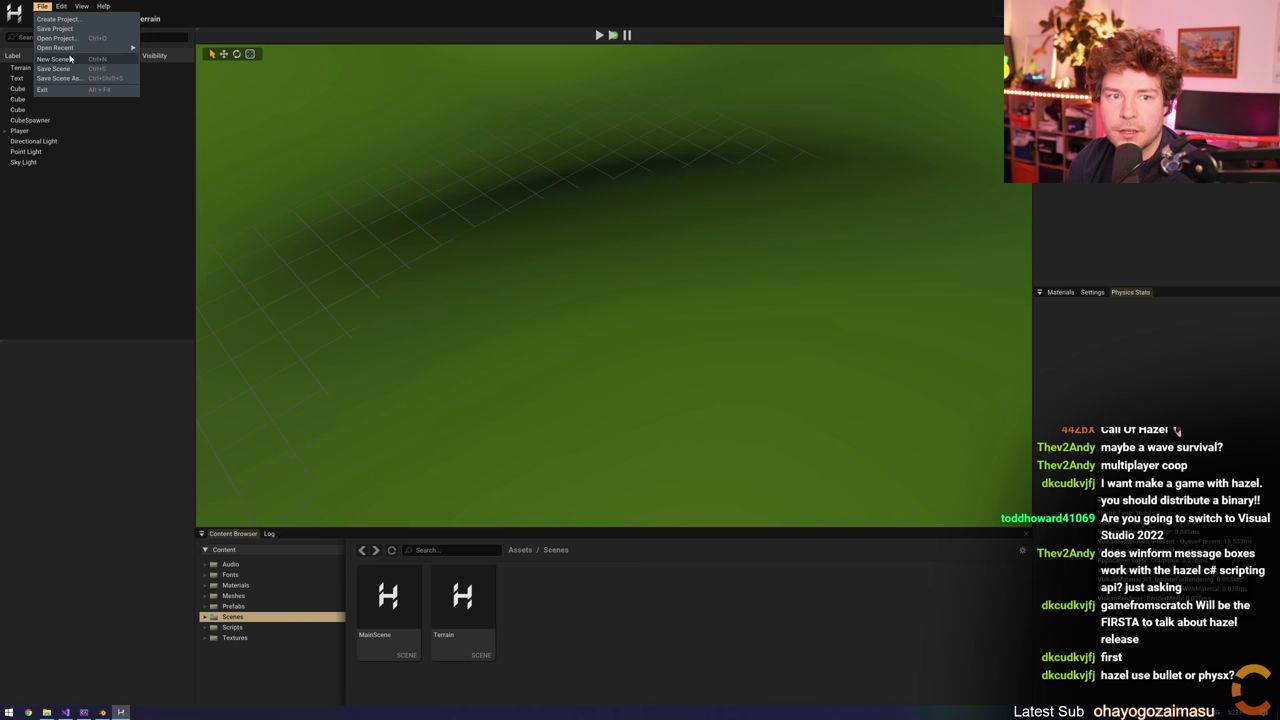
mouse_move(75, 51)
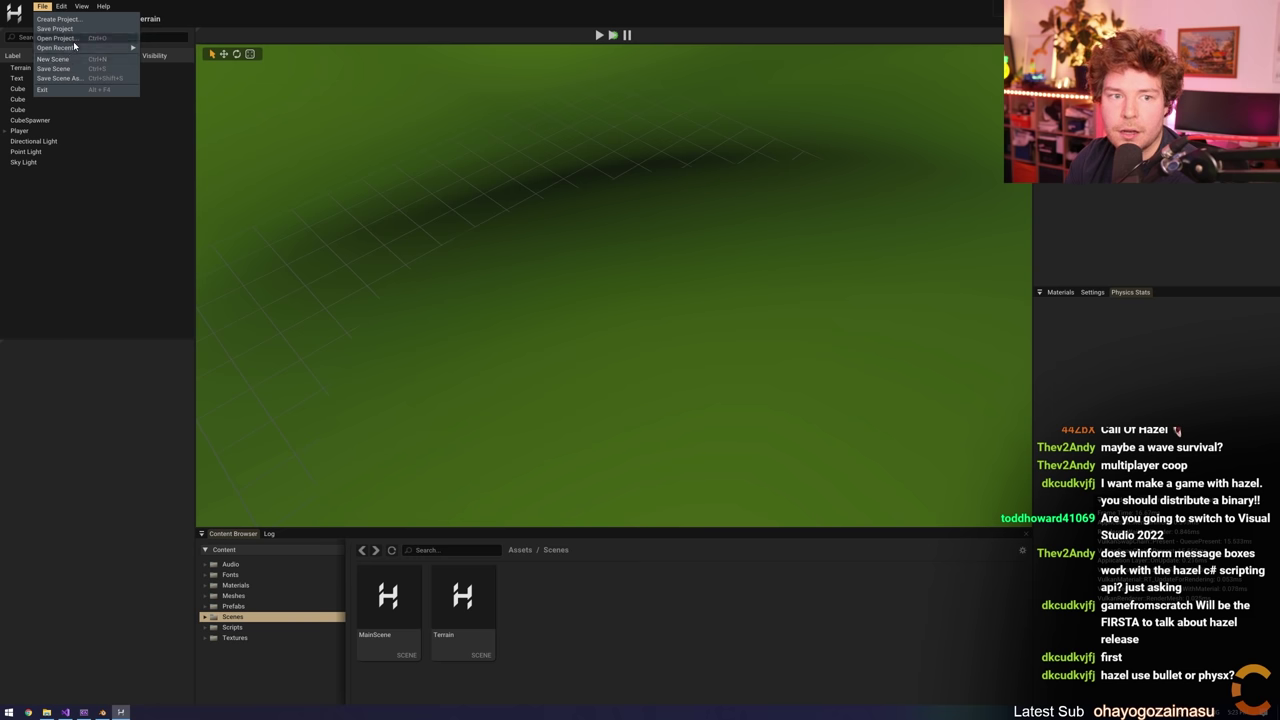
left_click(74, 39)
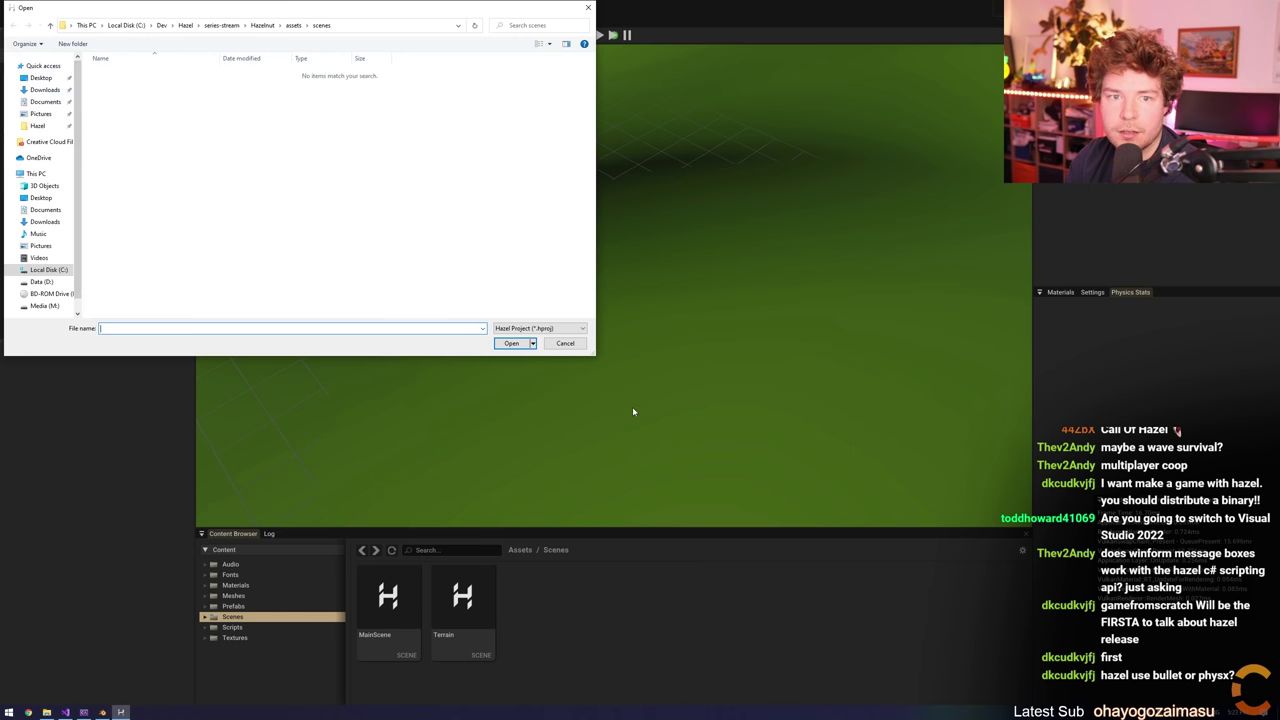
key("Escape")
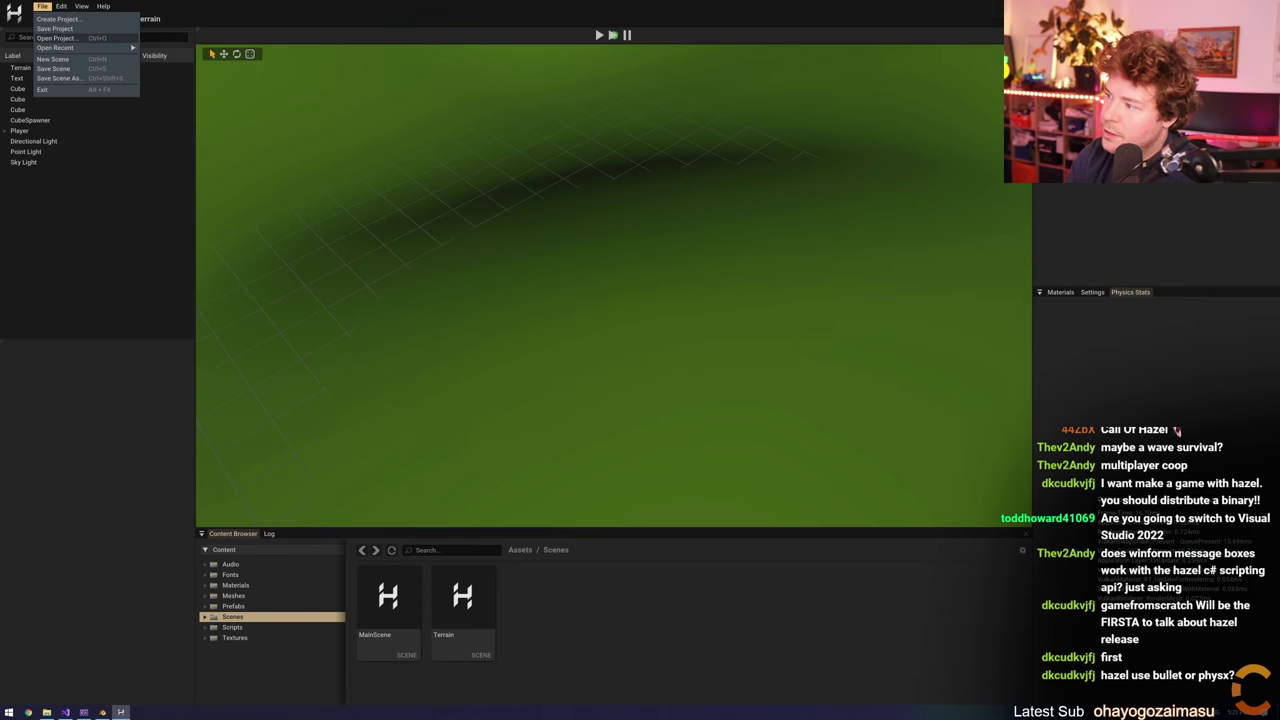
left_click(55, 38)
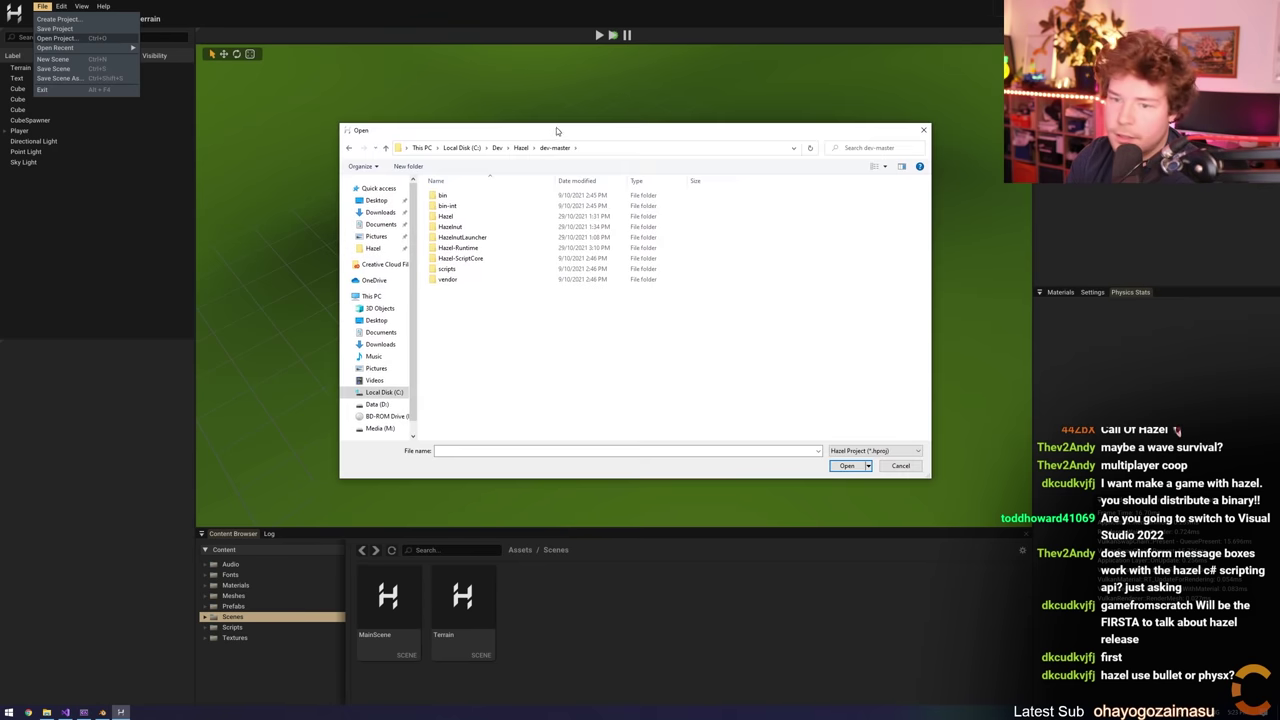
left_click(474, 227)
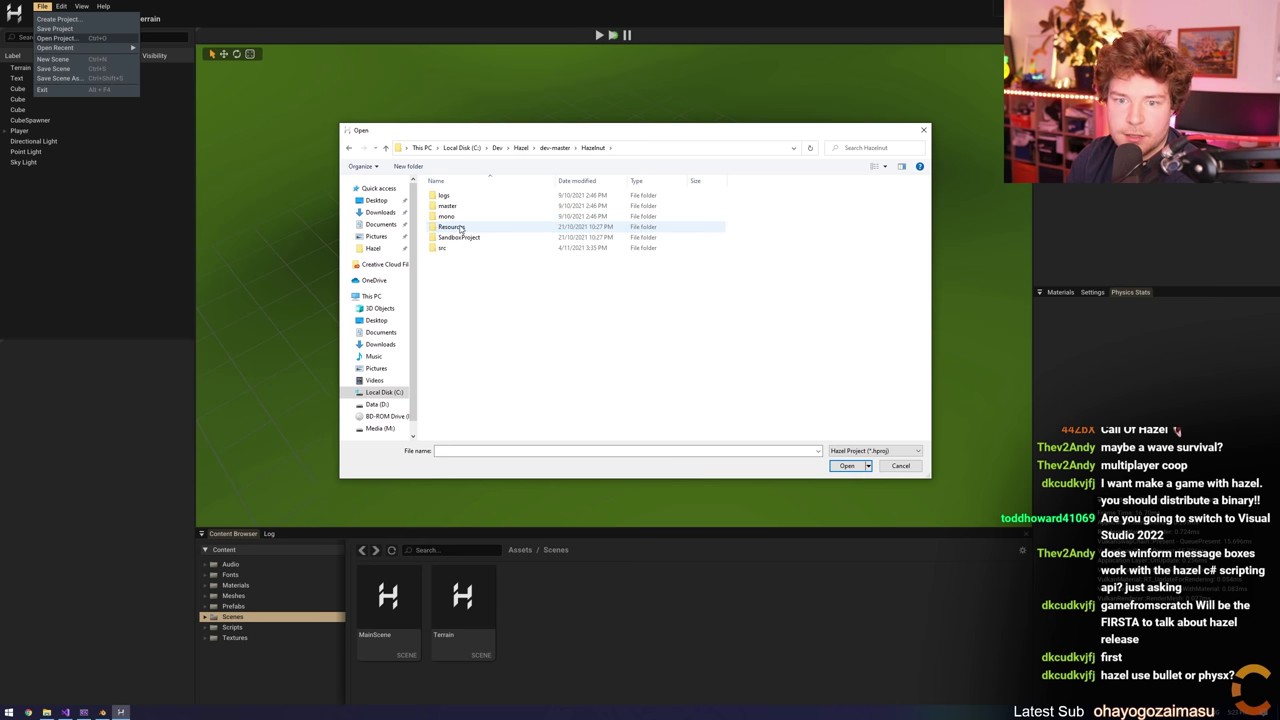
double_click(470, 228)
double_click(476, 230)
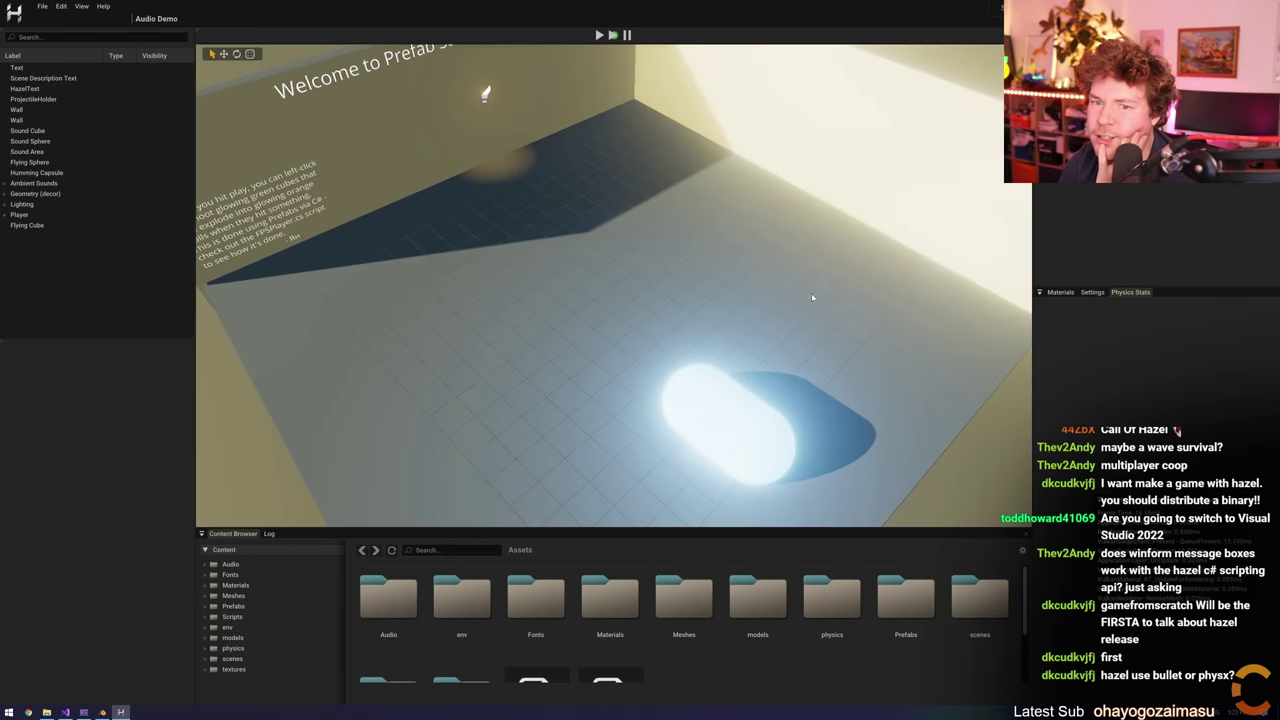
Fly the camera around the Audio Demo room to view the Prefab Sandbox wall and its description text
mouse_move(614, 285)
right_mouse_down()
mouse_move(470, 200)
mouse_move(614, 290)
right_mouse_up()
key("w")
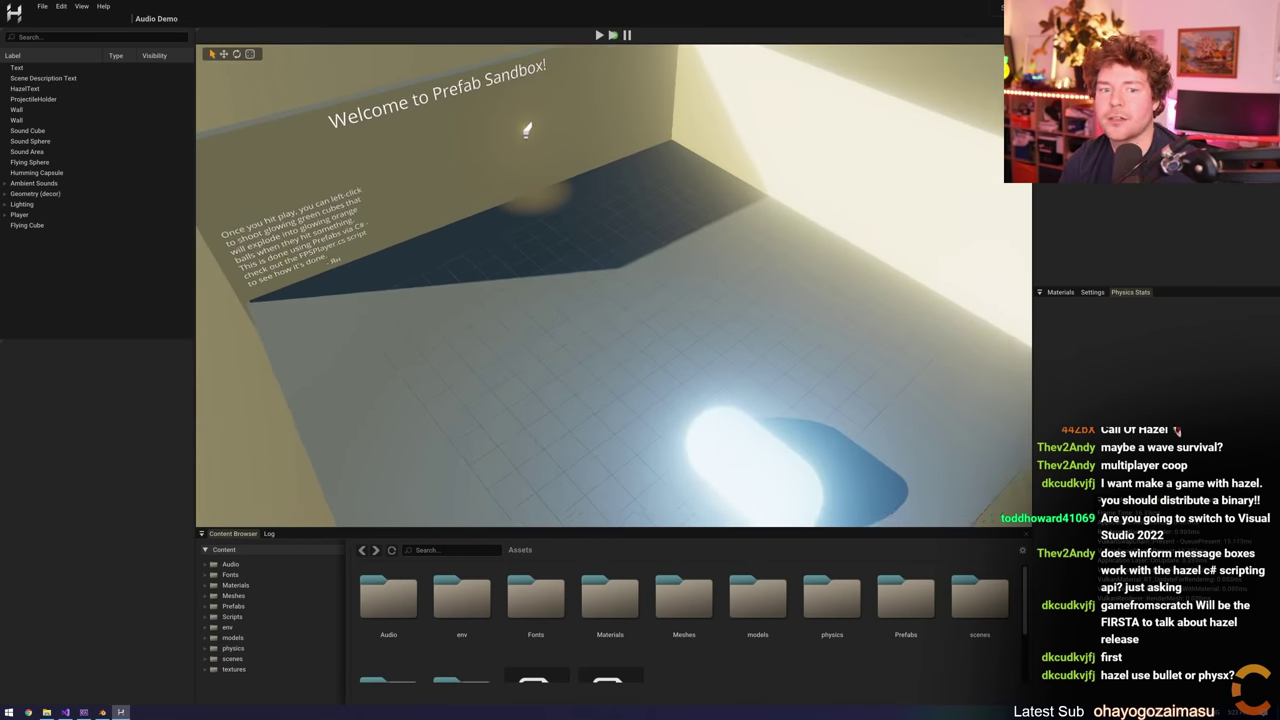
right_click_drag(626, 371, 553, 276)
right_click_drag(700, 228, 330, 150)
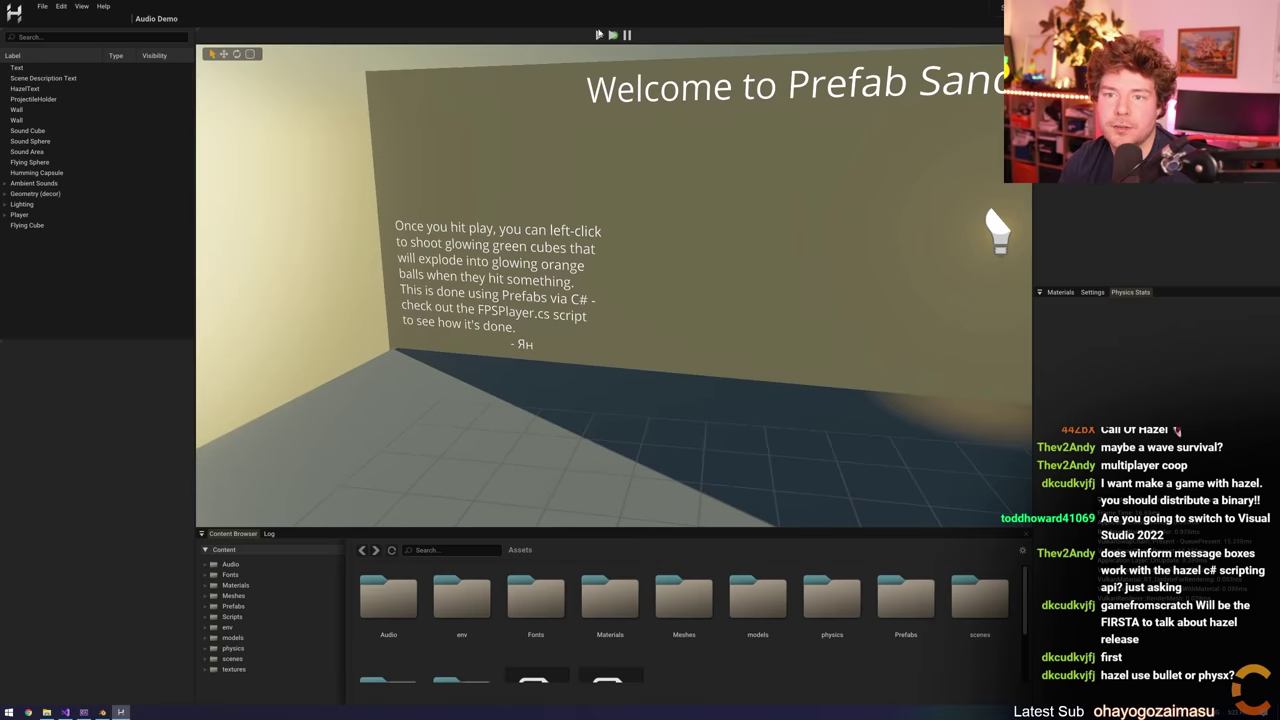
Play the Audio Demo scene, shoot glowing green cubes at the wall and floor, and stop the scene
left_click(599, 35)
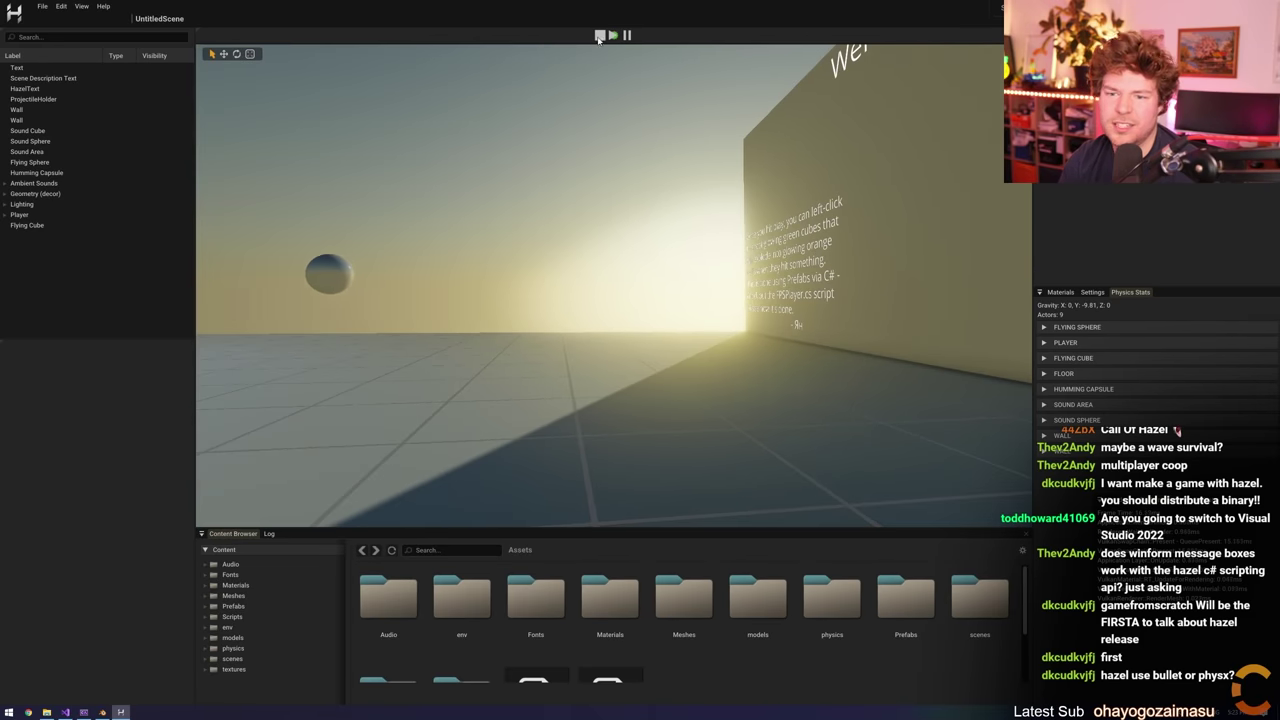
left_click(614, 285)
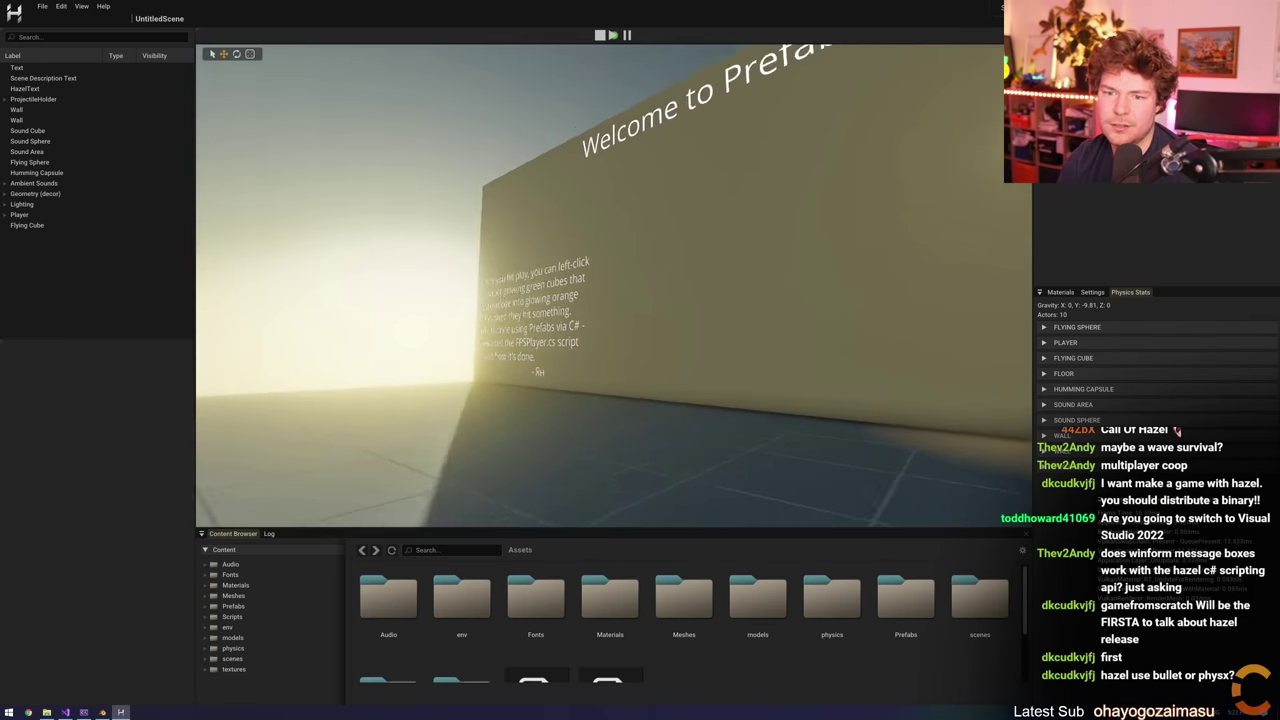
key("w")
left_click(614, 285)
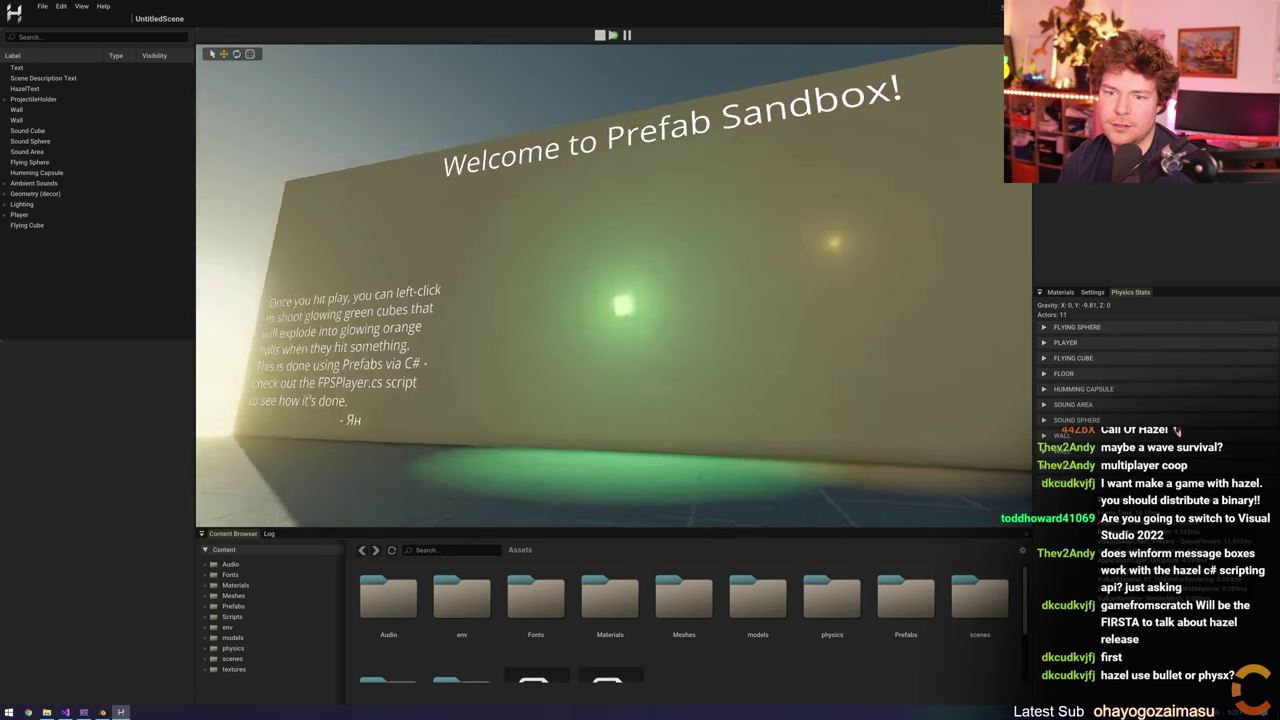
left_click(614, 285)
left_click(614, 285)
left_click(614, 285)
left_click(614, 285)
left_click(614, 285)
left_click(614, 285)
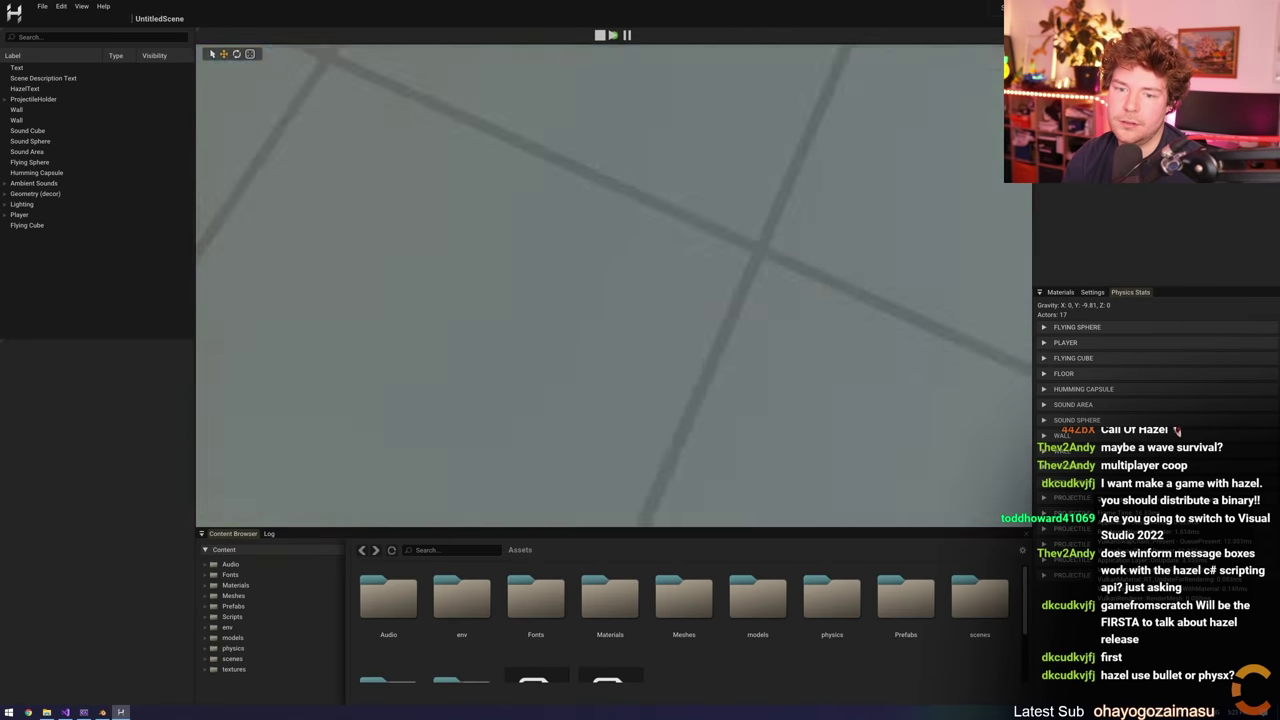
left_click(614, 285)
left_click(614, 285)
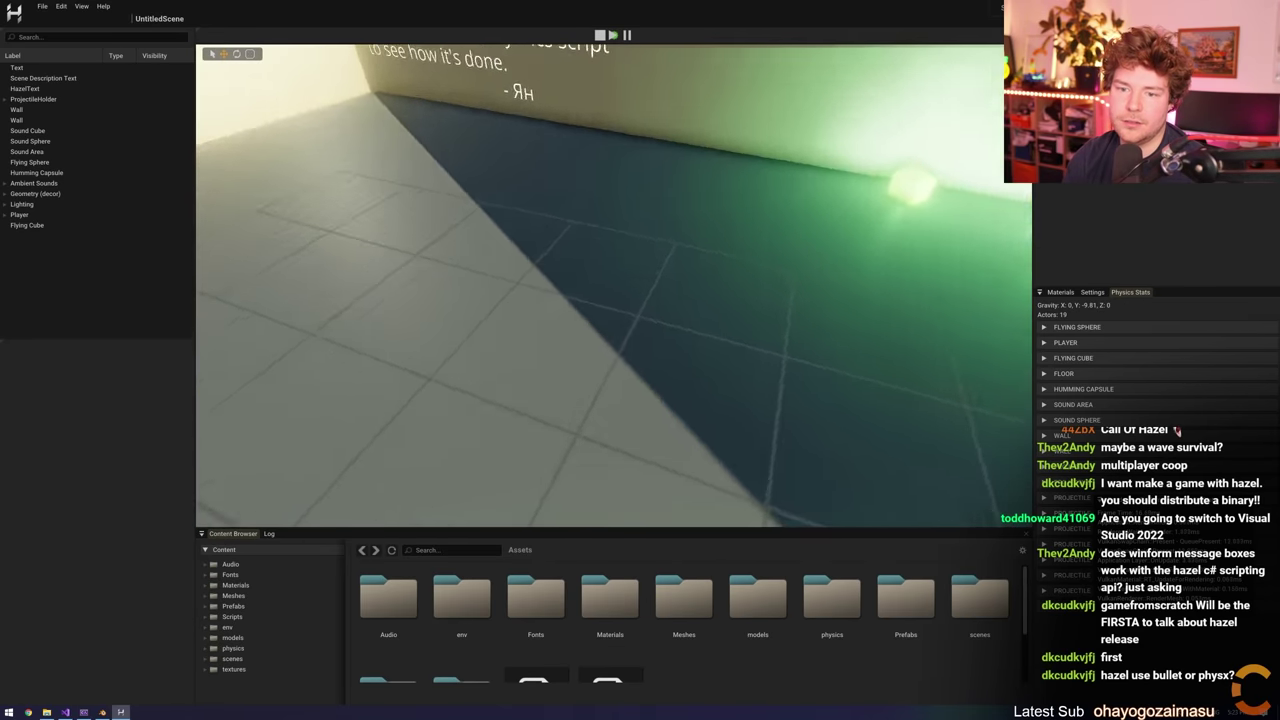
left_click(613, 286)
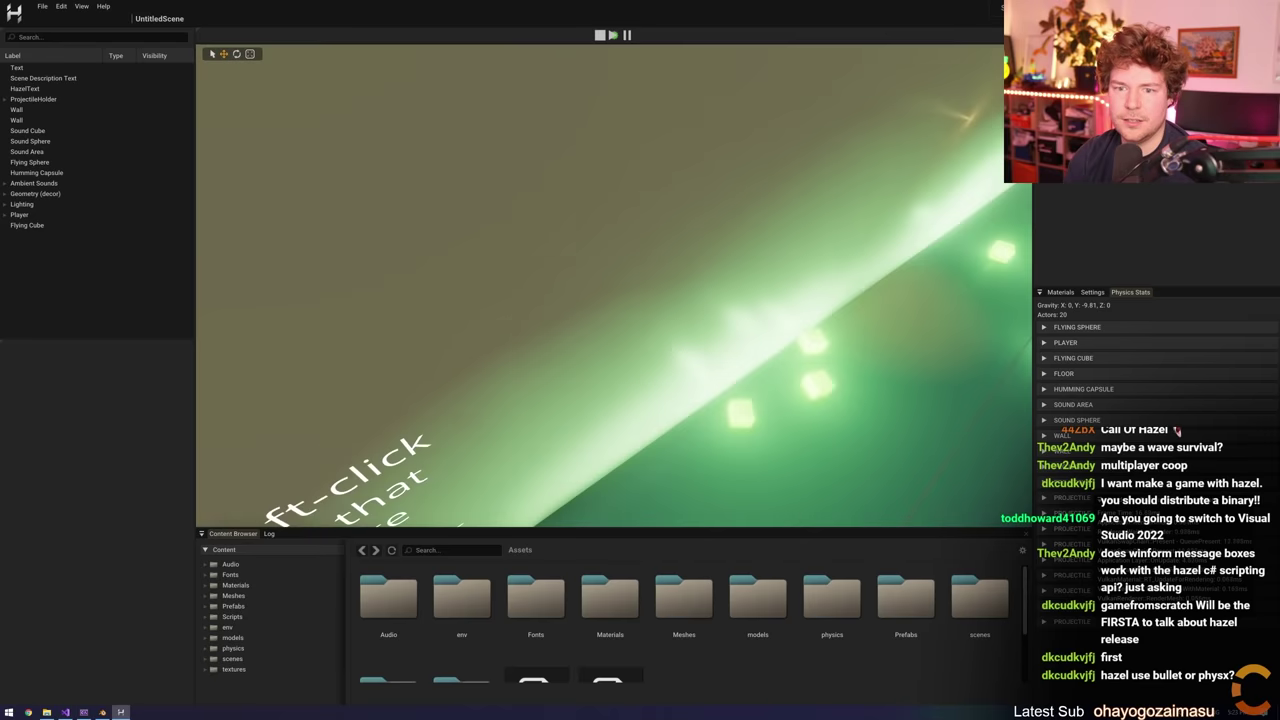
key("Escape")
Select the Floor entity in the viewport and look across the room with the camera pulled back
left_click(672, 385)
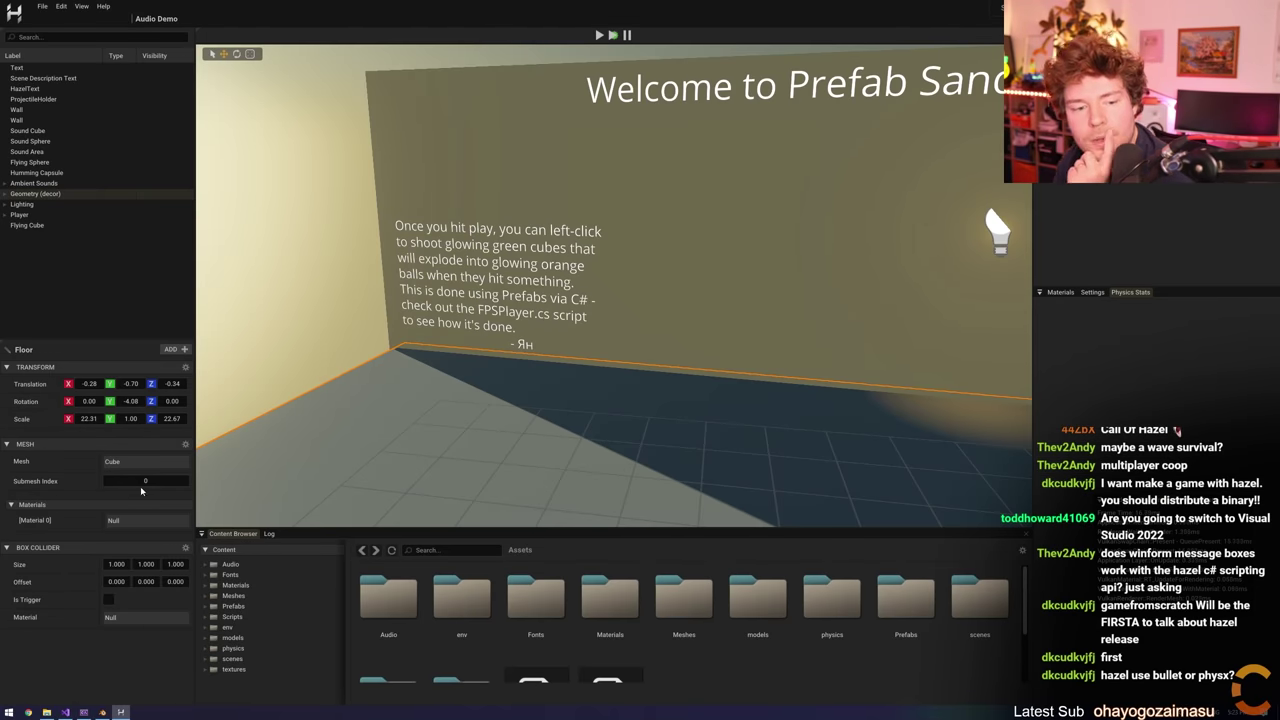
scroll(546, 457, "down", 3)
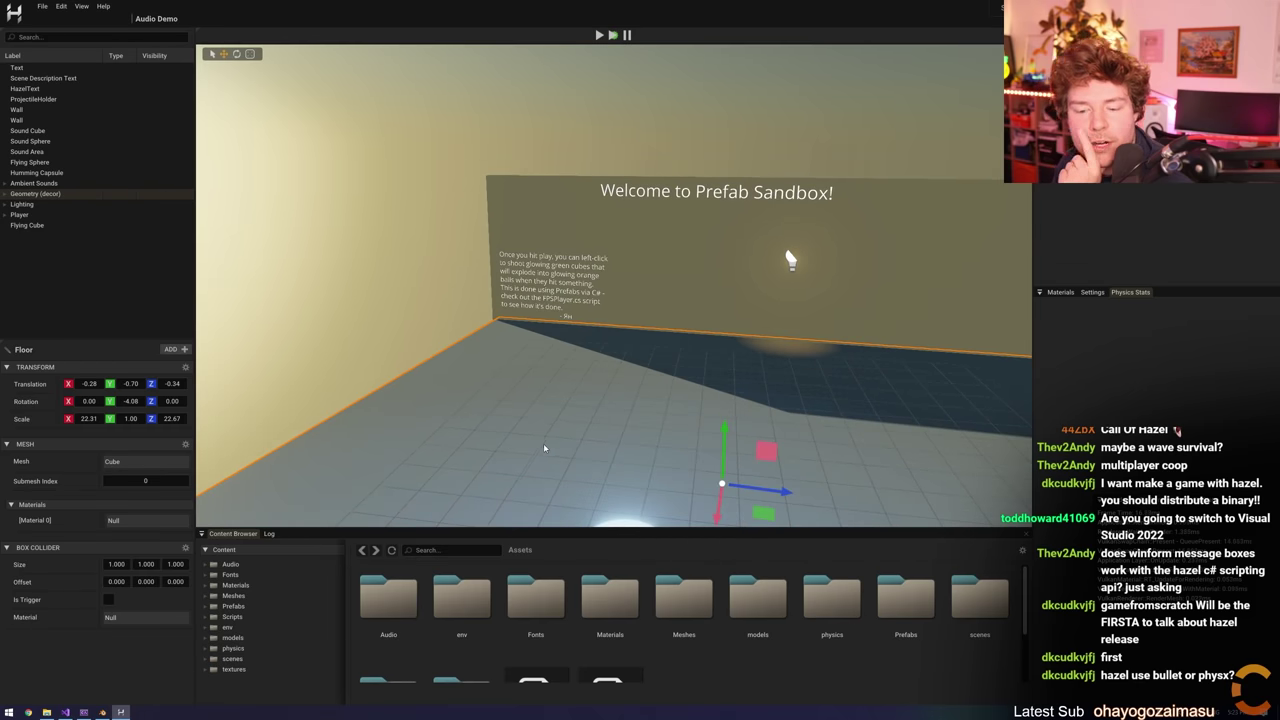
right_click_drag(652, 430, 975, 420)
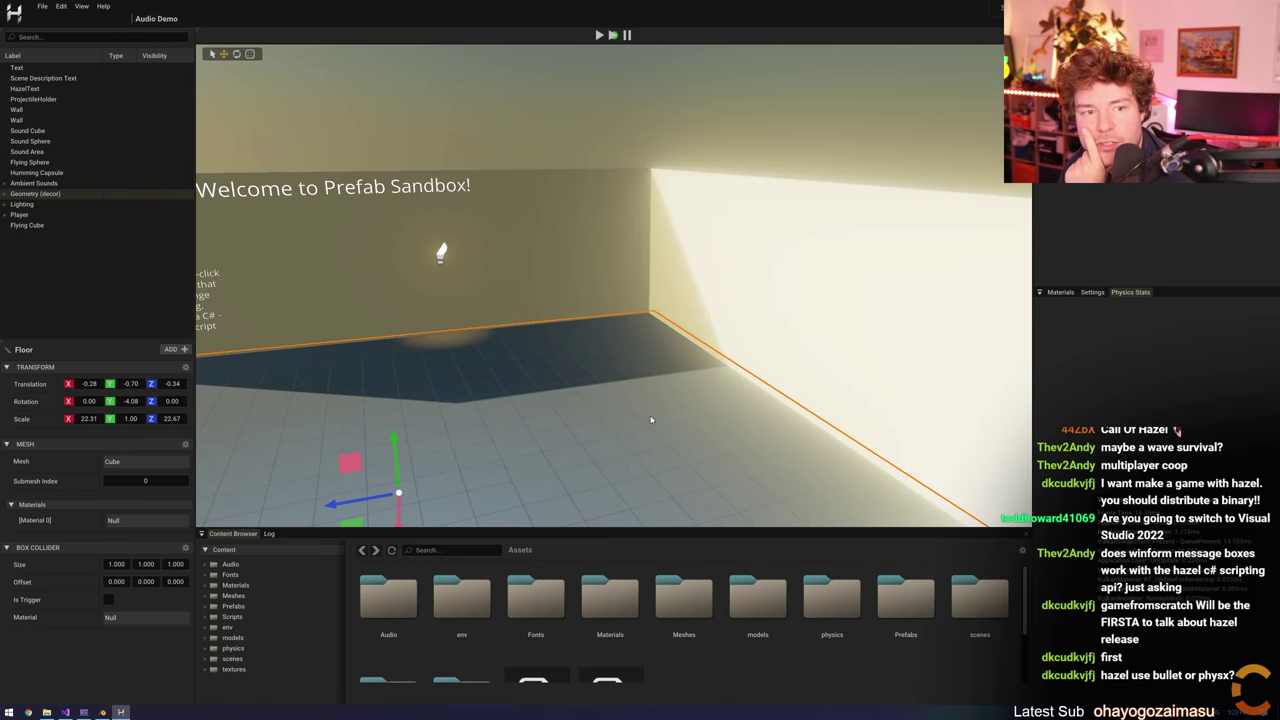
Expand the Lighting group in the scene hierarchy and inspect the properties of the Directional Light and Scene Description Text entities
left_click(6, 205)
left_click(28, 225)
left_click(35, 214)
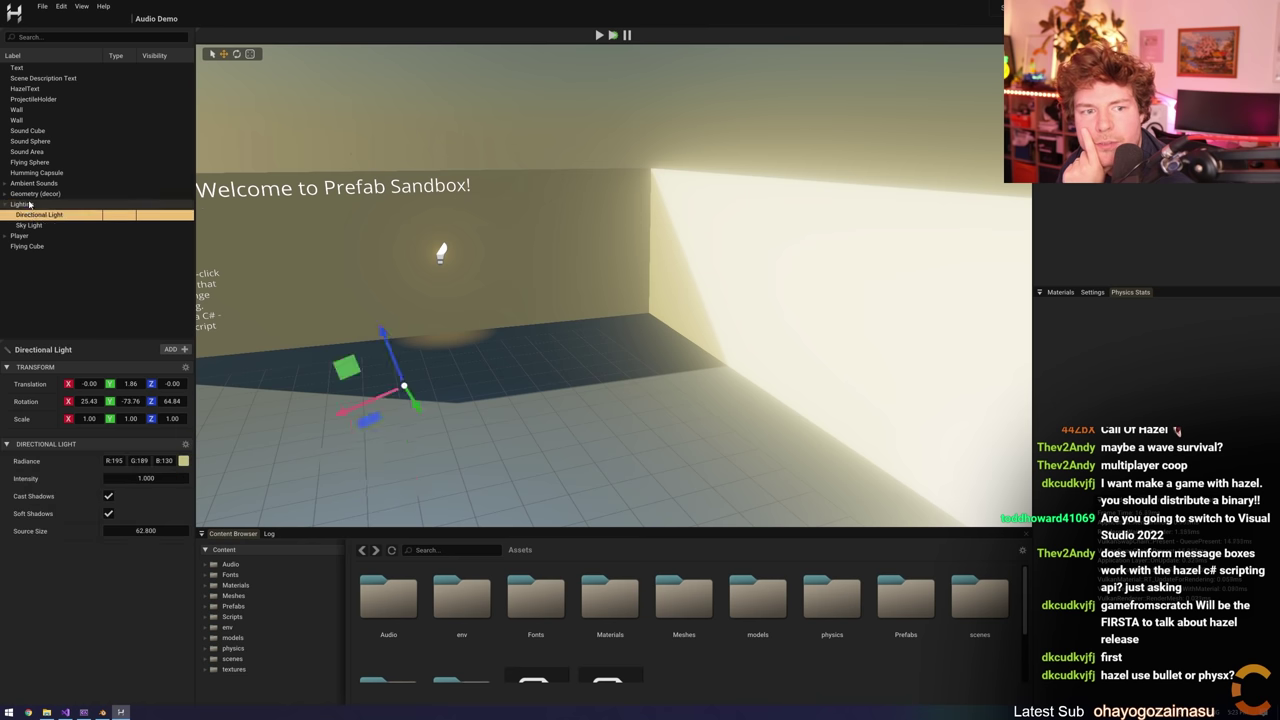
left_click(31, 194)
left_click(36, 184)
left_click(33, 78)
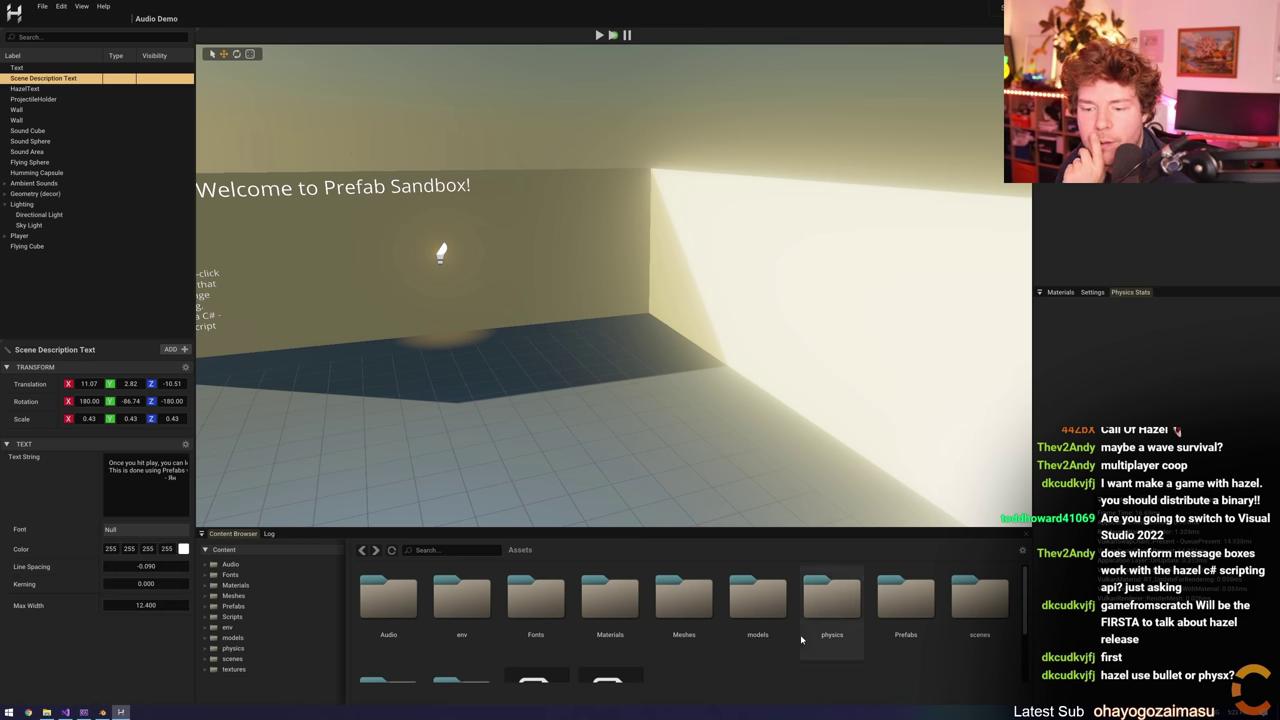
Load the SponzaDemo scene from the Assets/scenes folder into the viewport
double_click(975, 600)
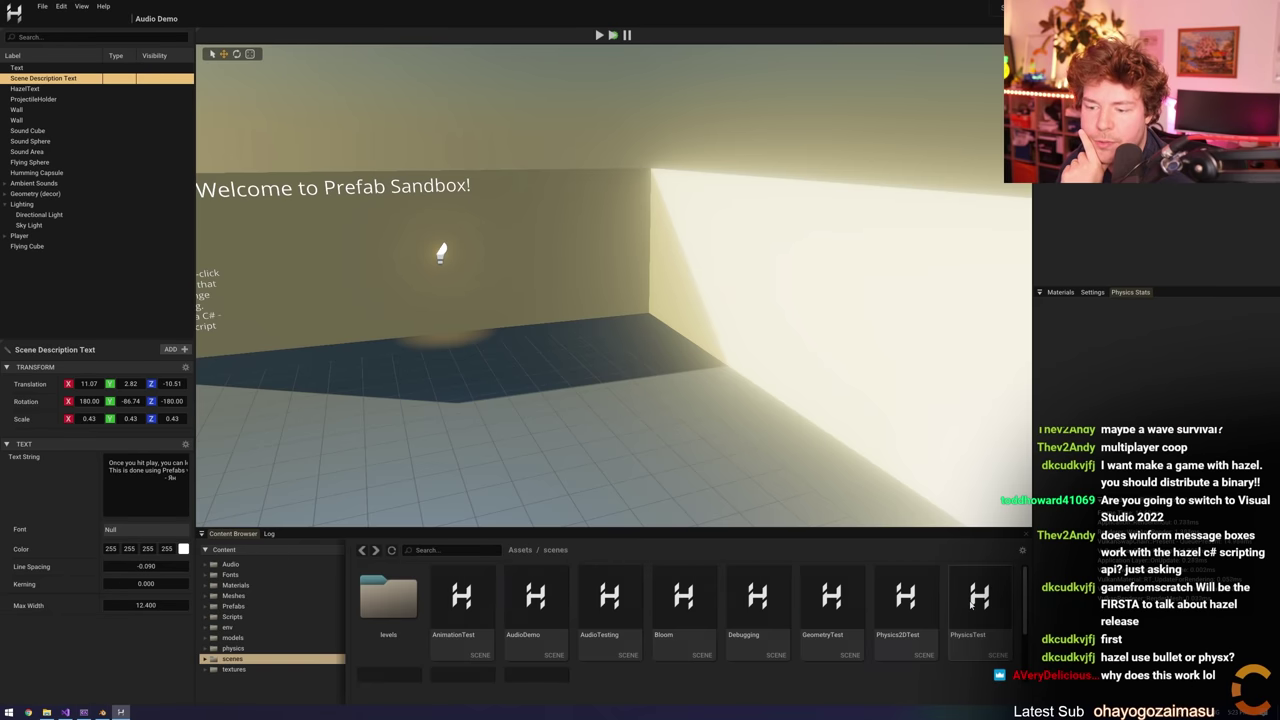
scroll(955, 641, "down", 2)
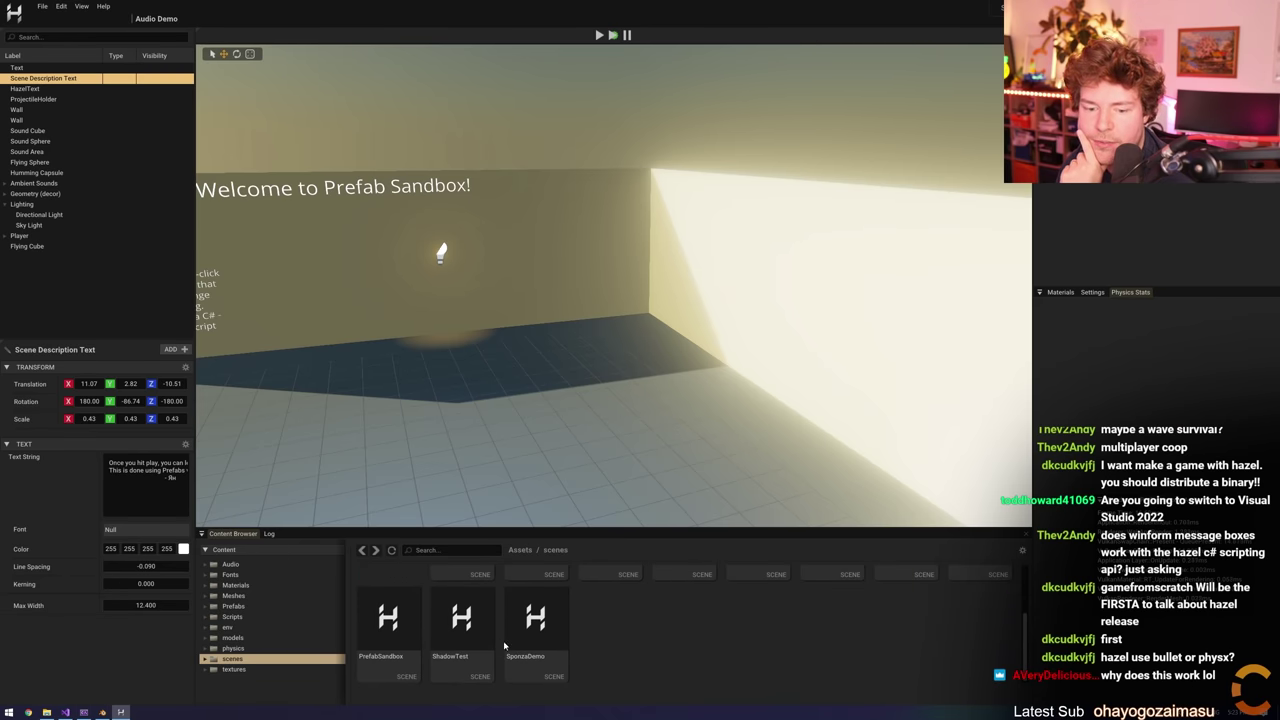
left_click_drag(506, 645, 545, 391)
left_click_drag(464, 438, 462, 436)
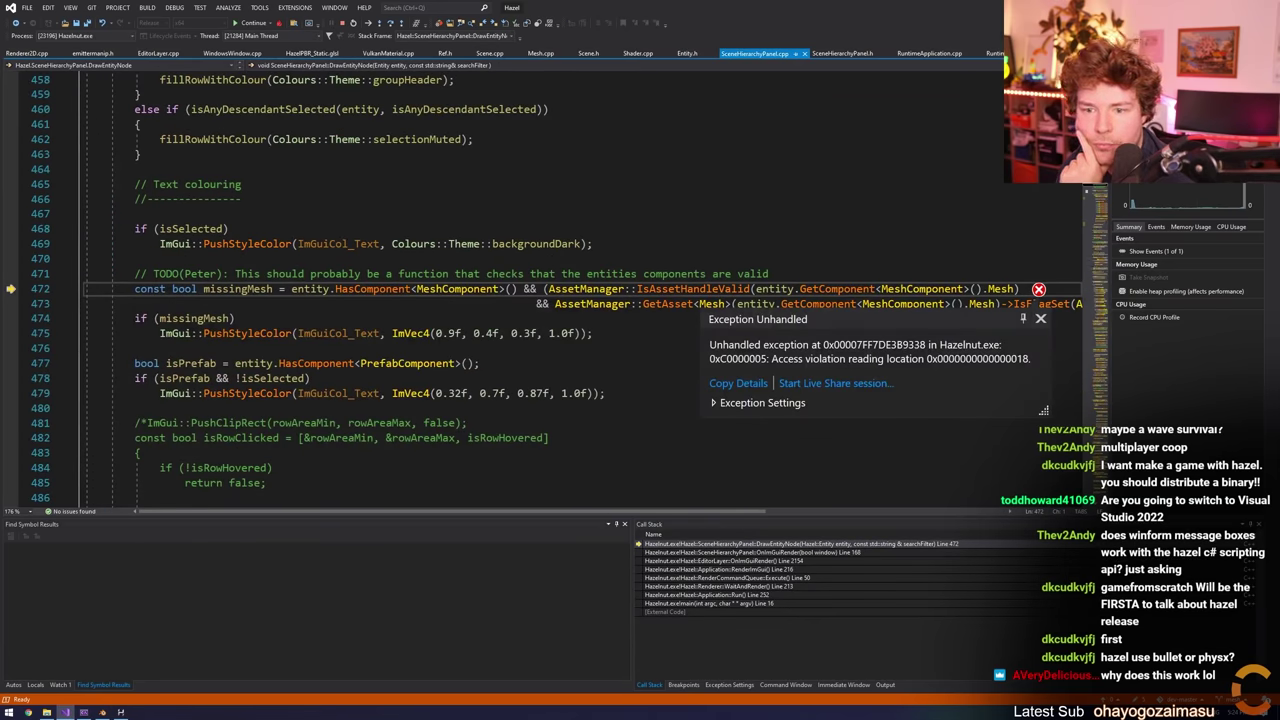
Stop the current debugging session in Visual Studio, and build and run Hazelnut in the Debug x64 configuration
left_click(446, 273)
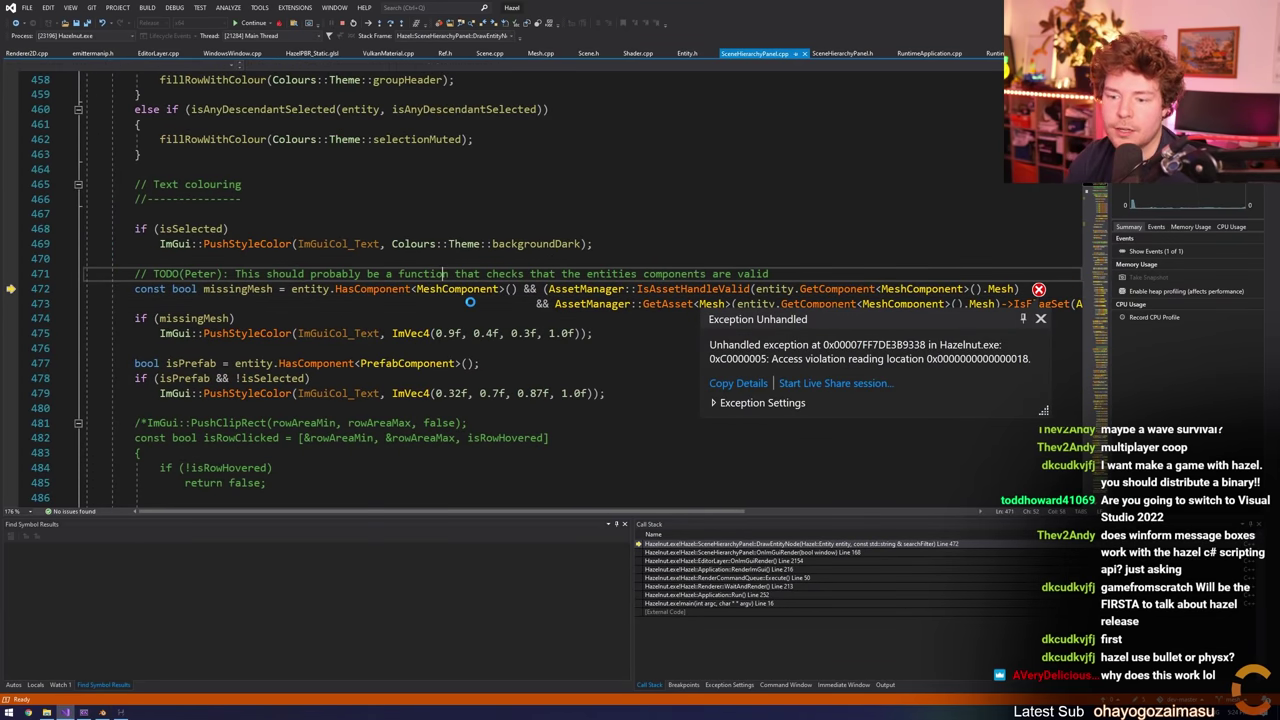
key("shift+F5")
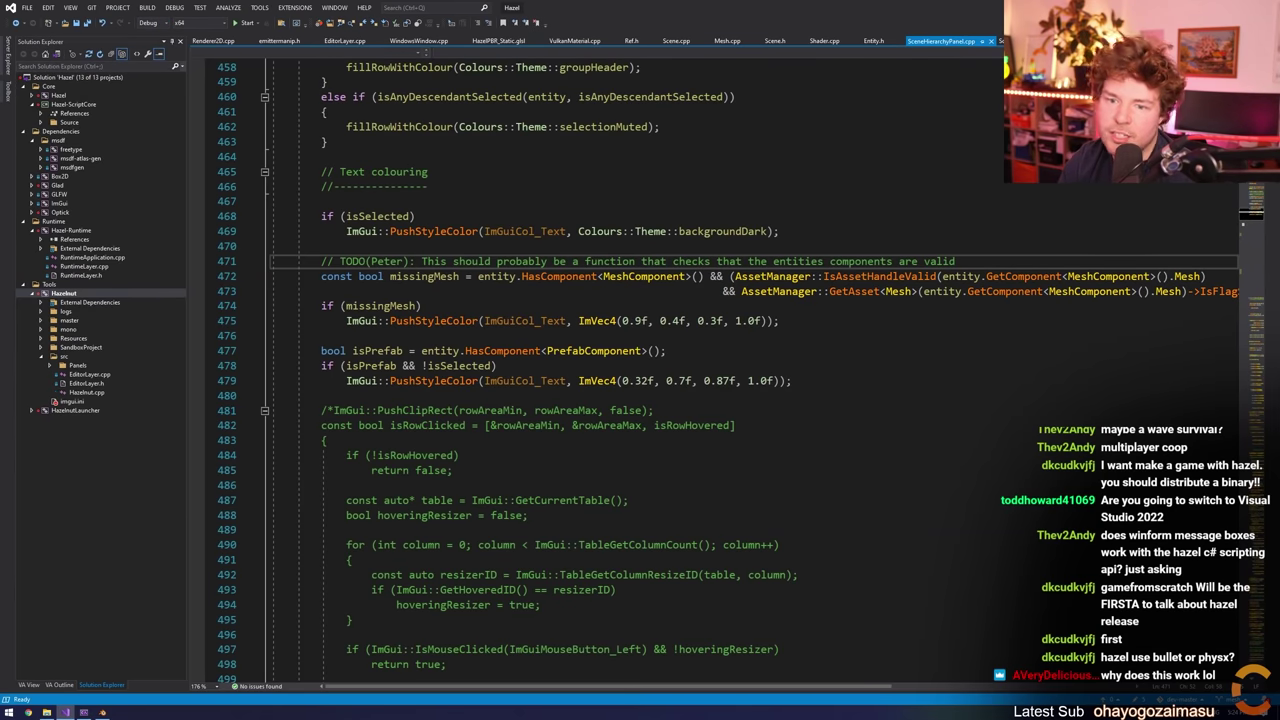
left_click(689, 352)
key("F5")
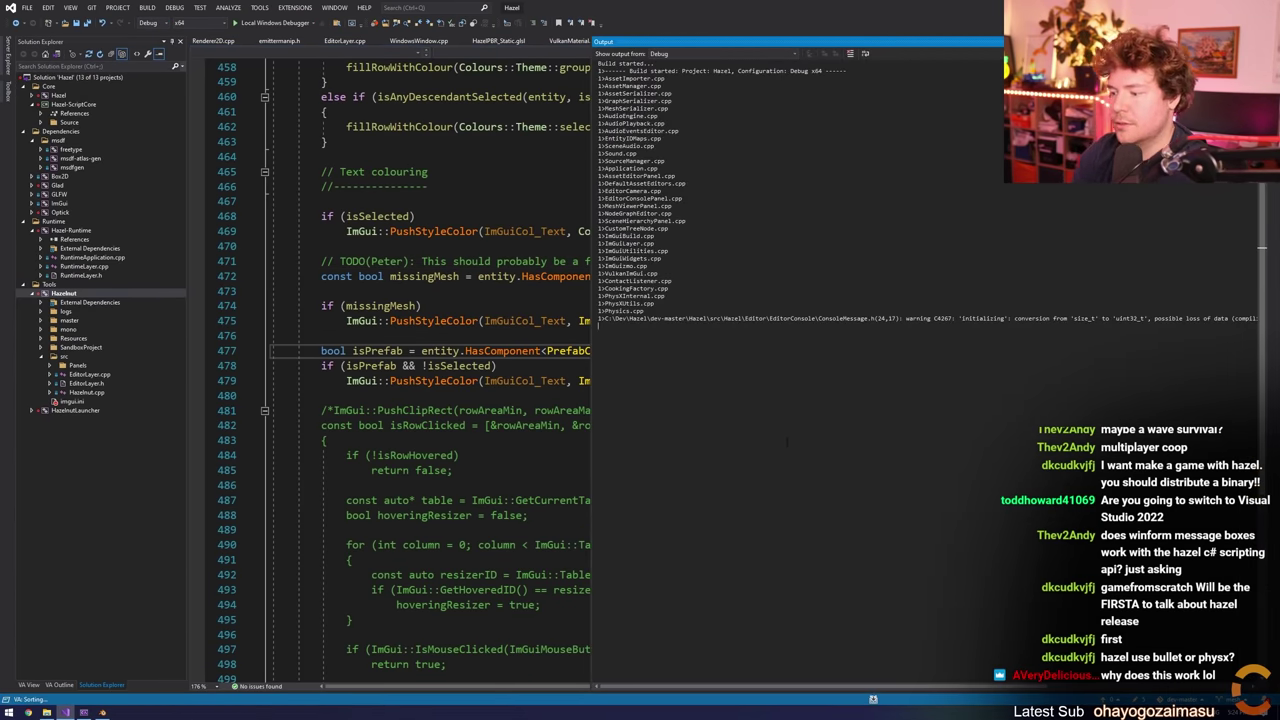